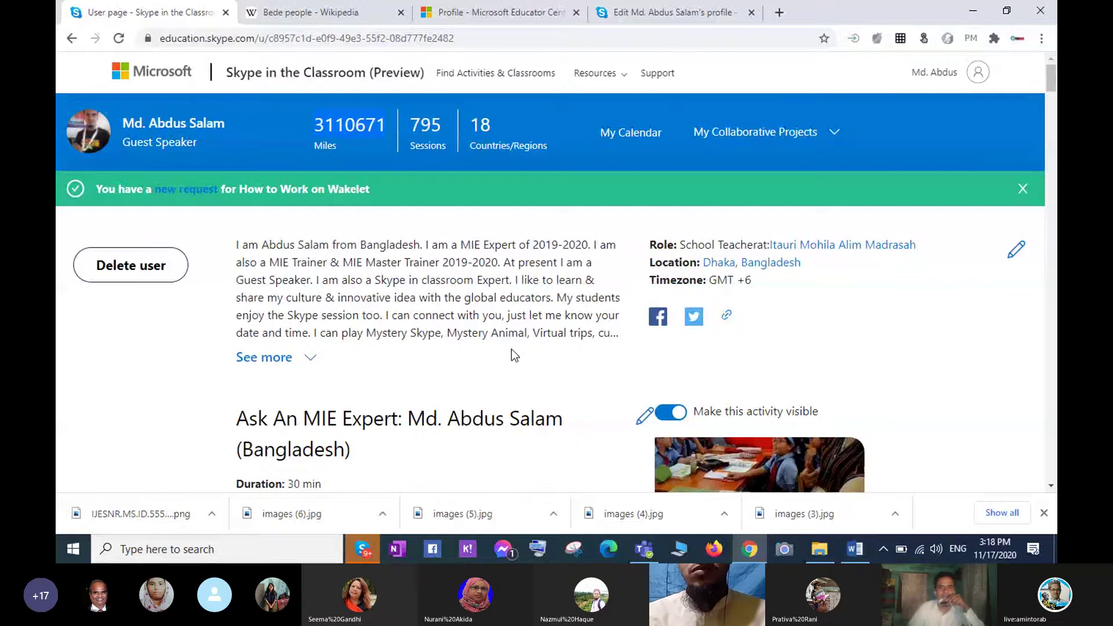
- Start adding a new classroom from the activities listed on the Skype in the Classroom profile page
{"action": "scroll", "coordinate": [523, 330], "scroll_direction": "down", "scroll_amount": 2}
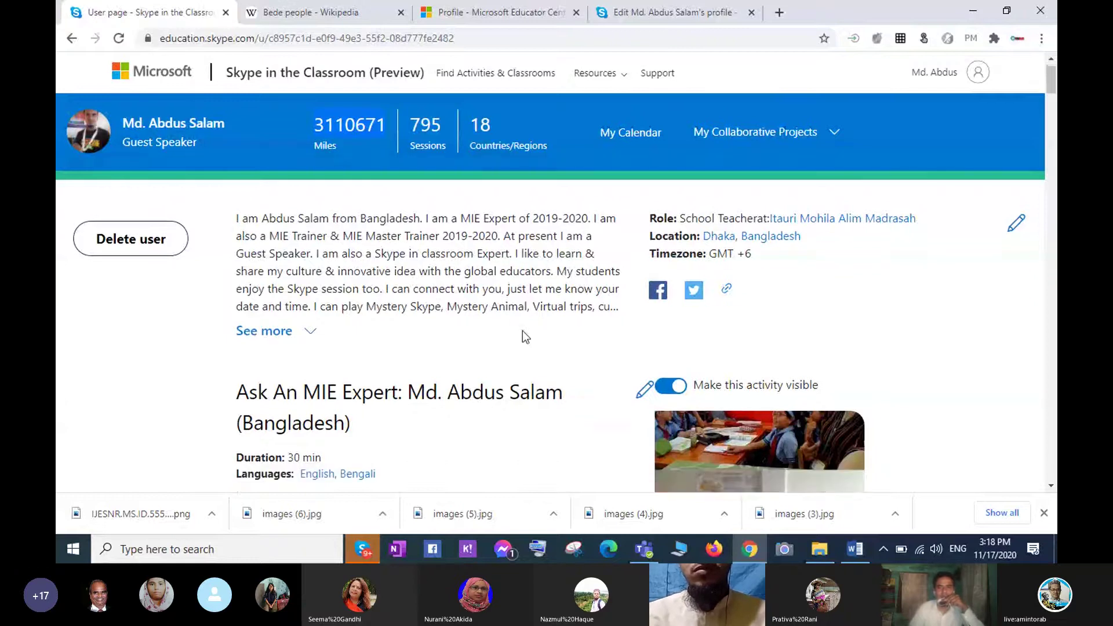
{"action": "scroll", "coordinate": [539, 335], "scroll_direction": "down", "scroll_amount": 10}
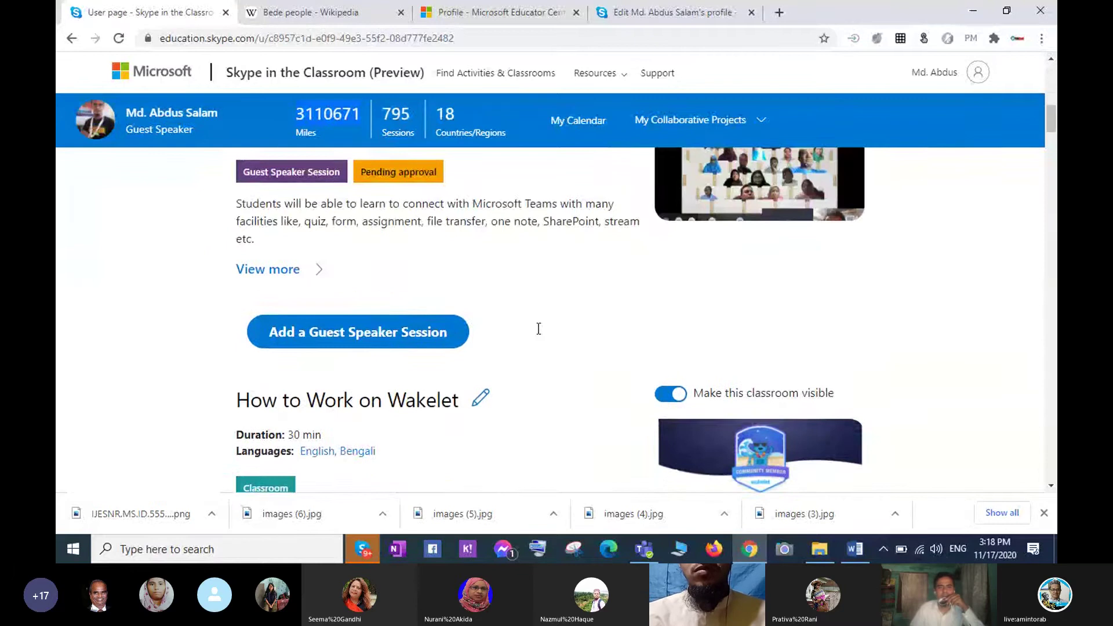
{"action": "scroll", "coordinate": [526, 330], "scroll_direction": "down", "scroll_amount": 4}
{"action": "scroll", "coordinate": [524, 334], "scroll_direction": "down", "scroll_amount": 2}
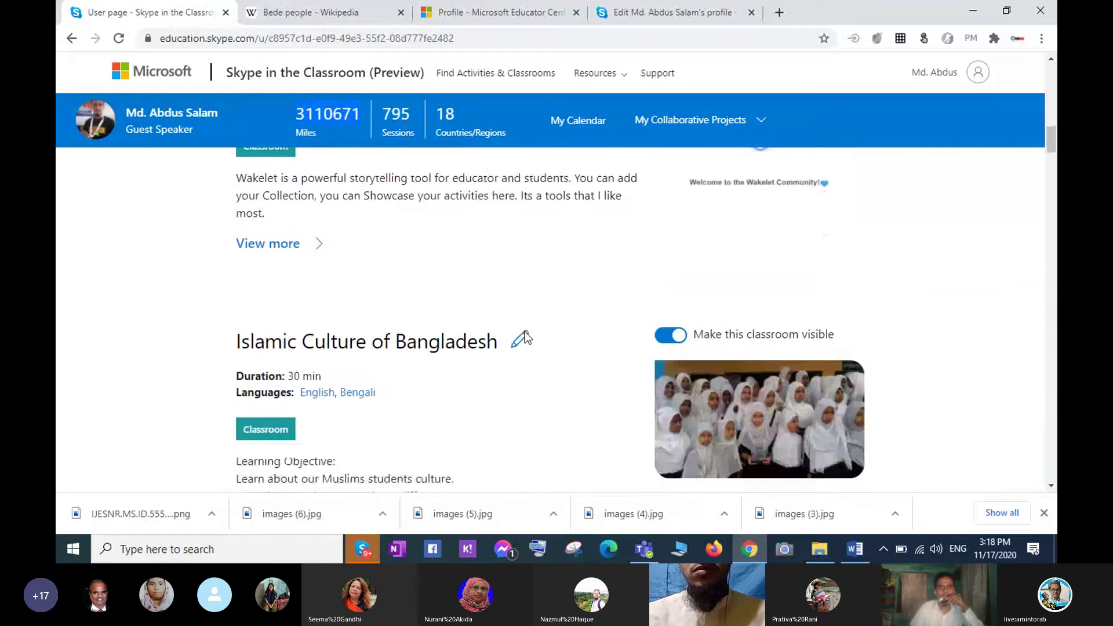
{"action": "scroll", "coordinate": [524, 336], "scroll_direction": "down", "scroll_amount": 10}
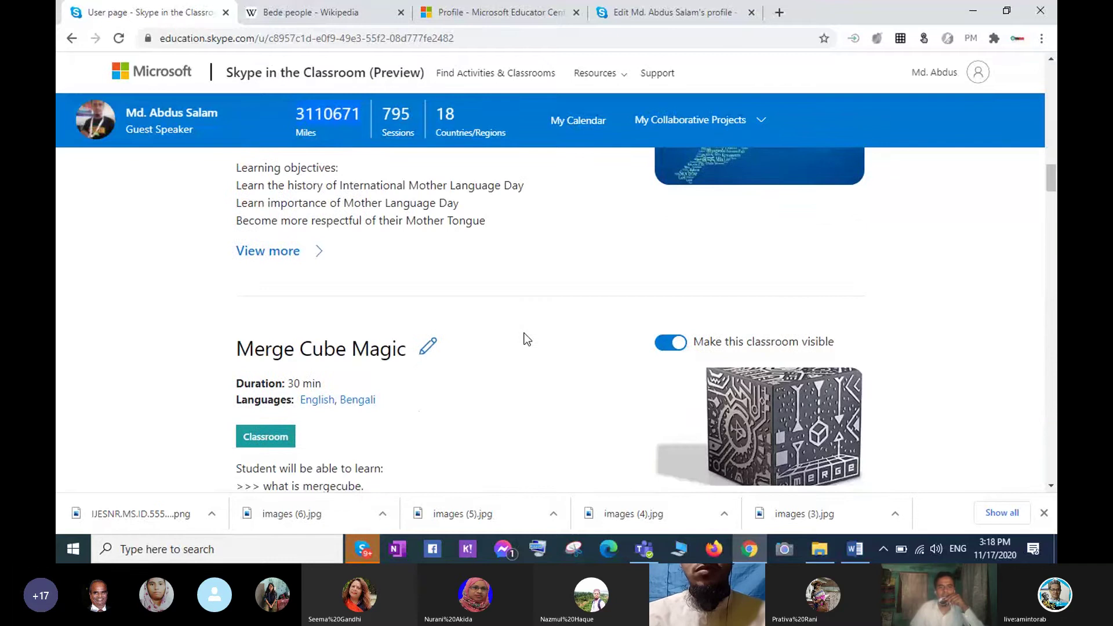
{"action": "scroll", "coordinate": [527, 339], "scroll_direction": "down", "scroll_amount": 15}
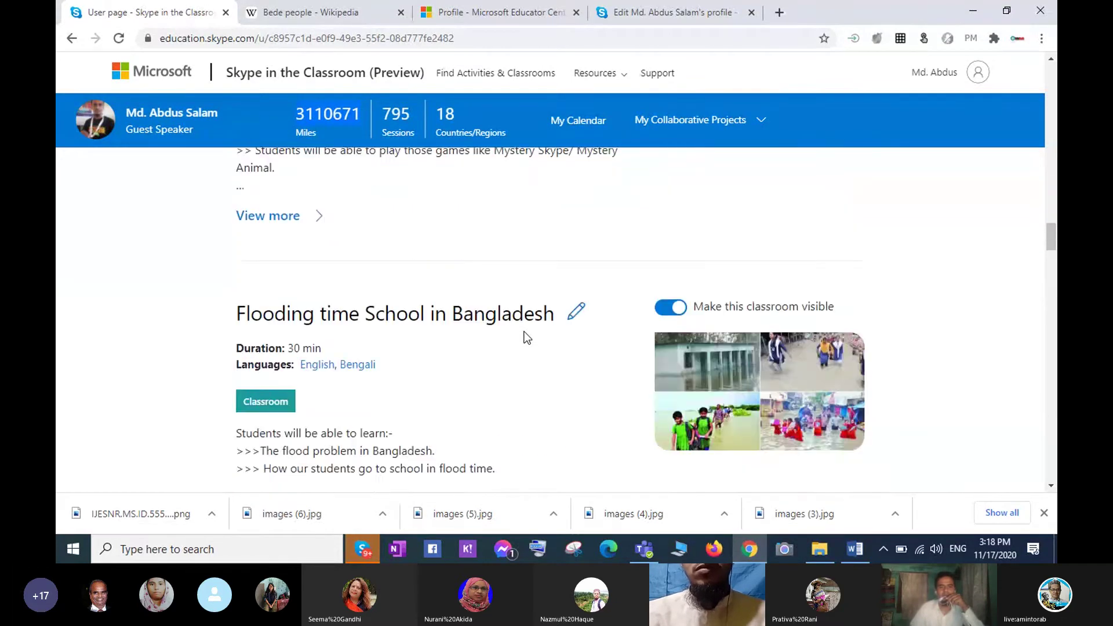
{"action": "scroll", "coordinate": [527, 338], "scroll_direction": "down", "scroll_amount": 5}
{"action": "scroll", "coordinate": [527, 338], "scroll_direction": "down", "scroll_amount": 18}
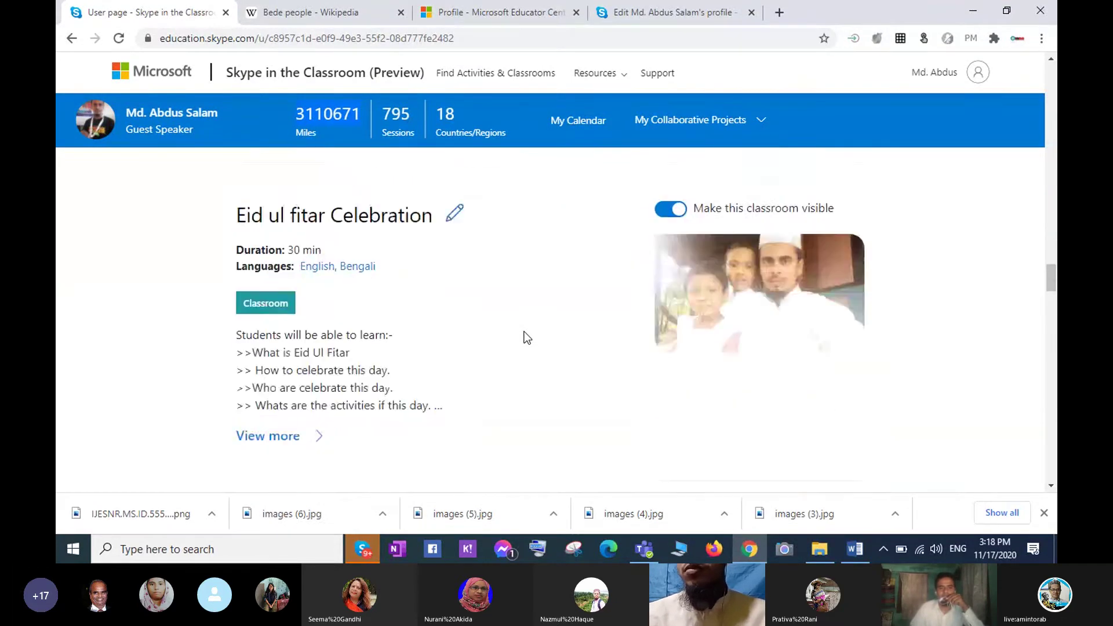
{"action": "scroll", "coordinate": [527, 338], "scroll_direction": "down", "scroll_amount": 15}
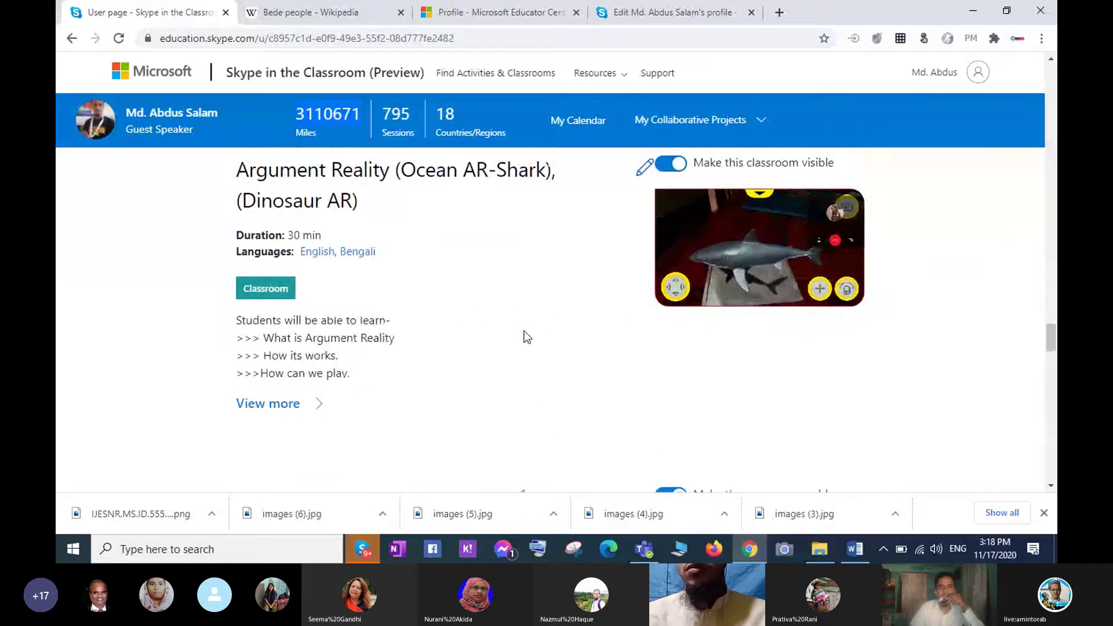
{"action": "scroll", "coordinate": [527, 338], "scroll_direction": "up", "scroll_amount": 3}
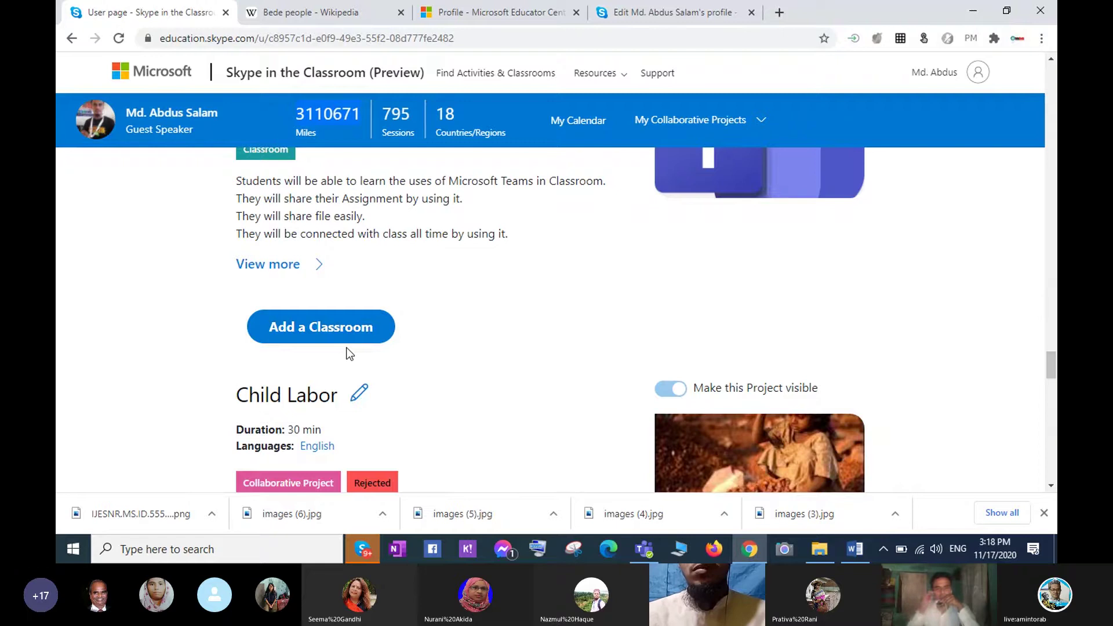
{"action": "left_click", "coordinate": [326, 334]}
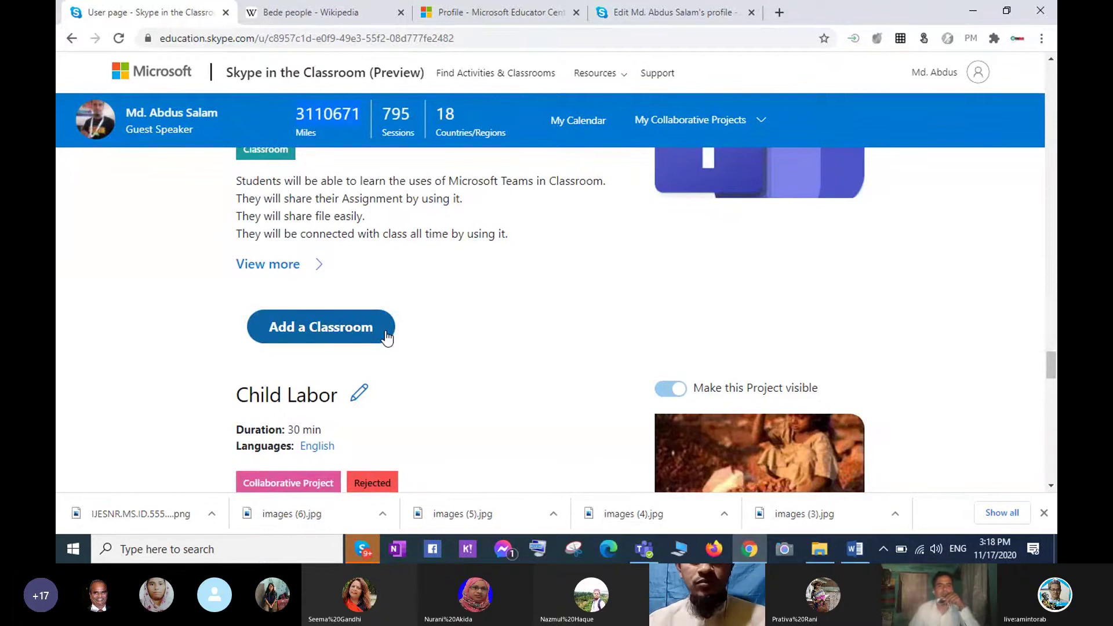
{"action": "left_click", "coordinate": [323, 333]}
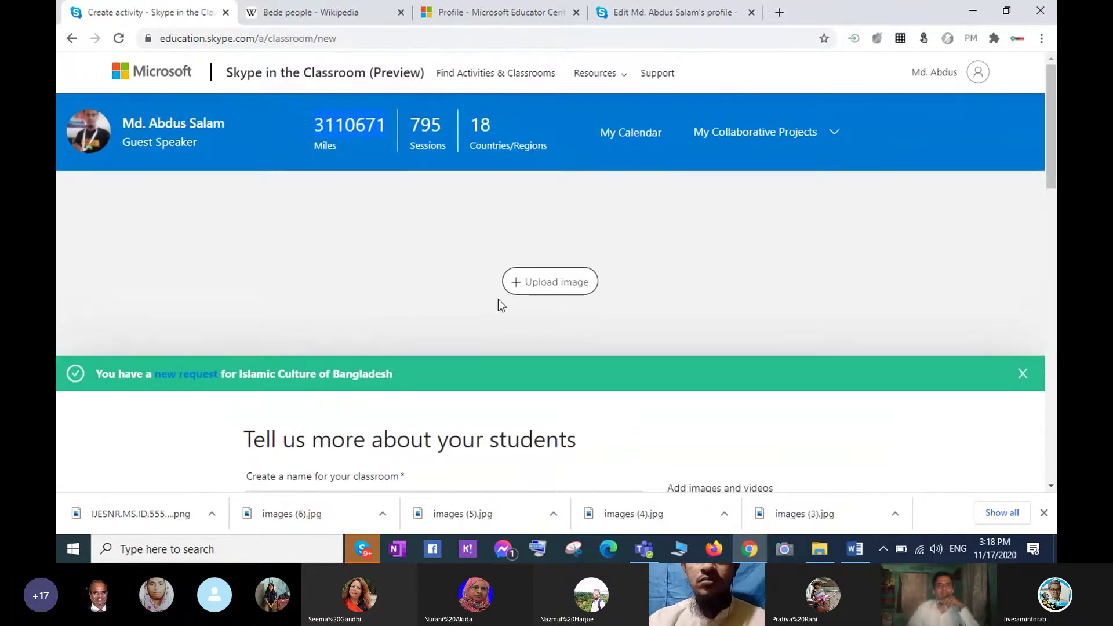
- Upload "images (1)" from the Skype File folder on the Desktop as the new classroom's cover image
{"action": "left_click", "coordinate": [561, 277]}
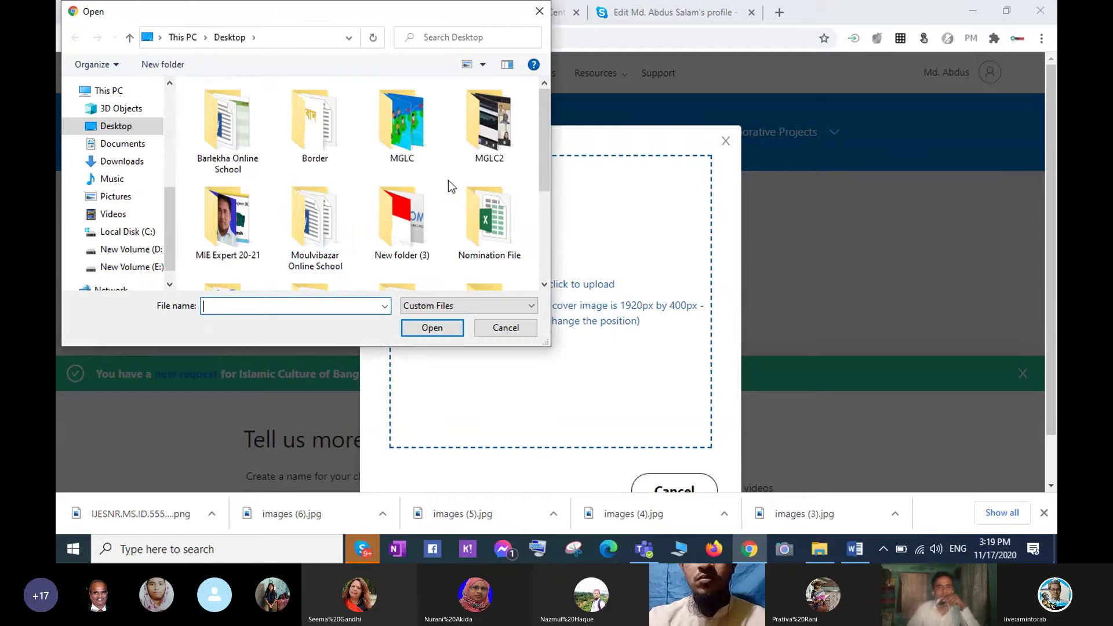
{"action": "scroll", "coordinate": [448, 180], "scroll_direction": "down", "scroll_amount": 2}
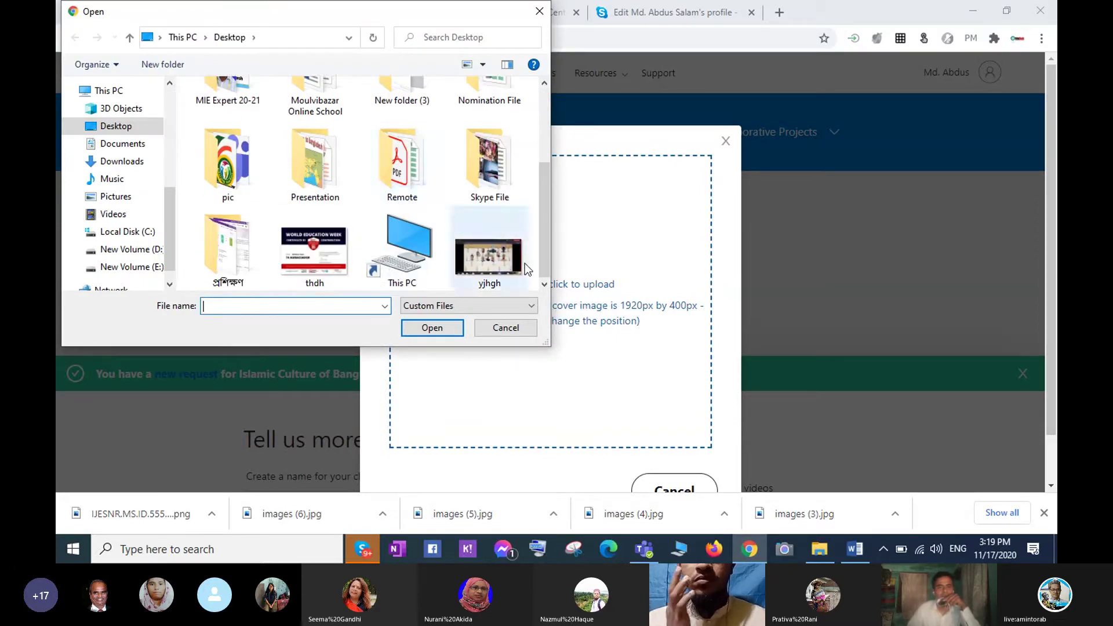
{"action": "left_click", "coordinate": [489, 181]}
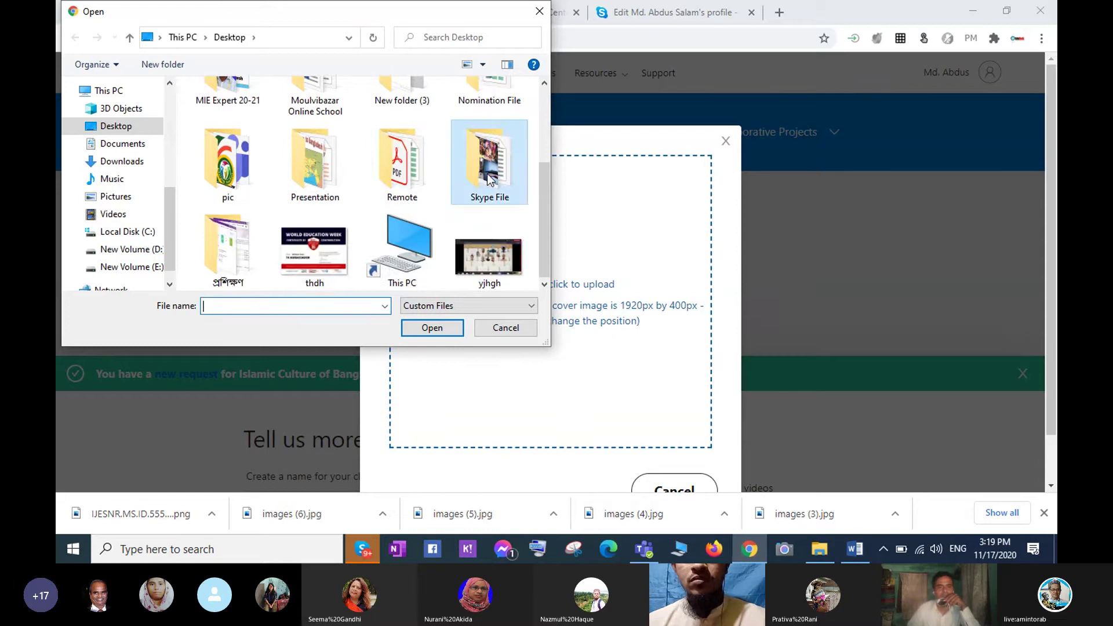
{"action": "double_click", "coordinate": [489, 181]}
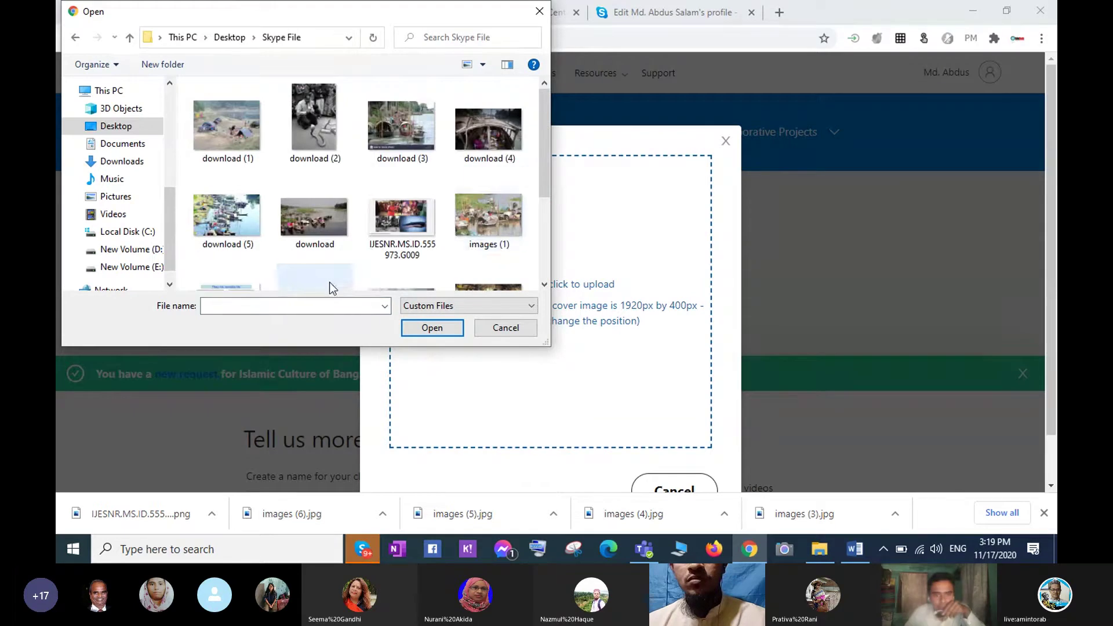
{"action": "left_click", "coordinate": [485, 230]}
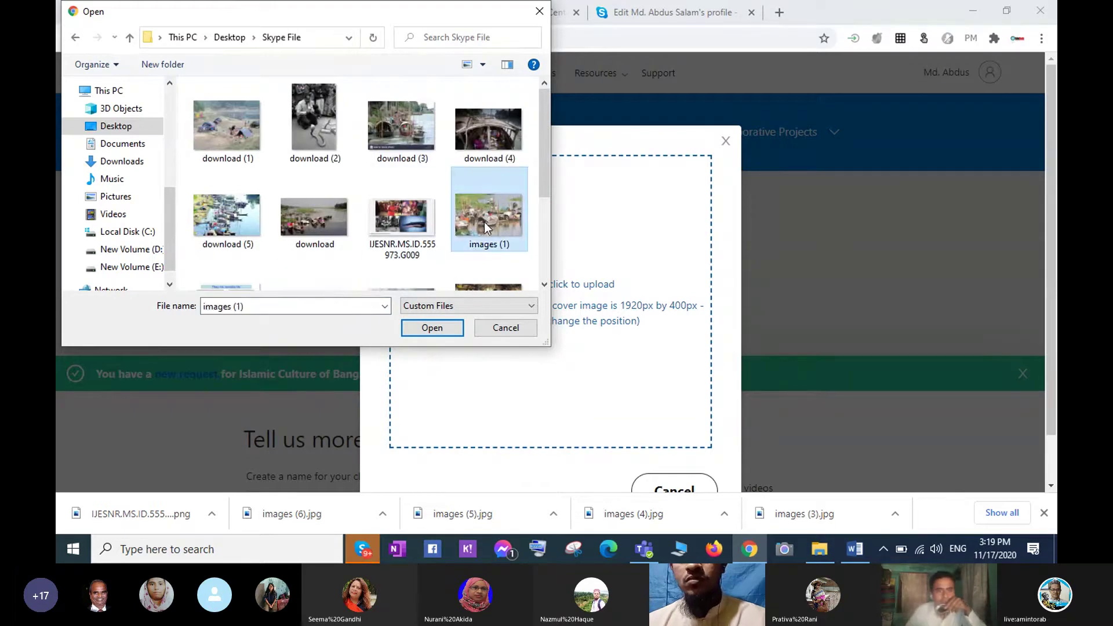
{"action": "left_click", "coordinate": [430, 330]}
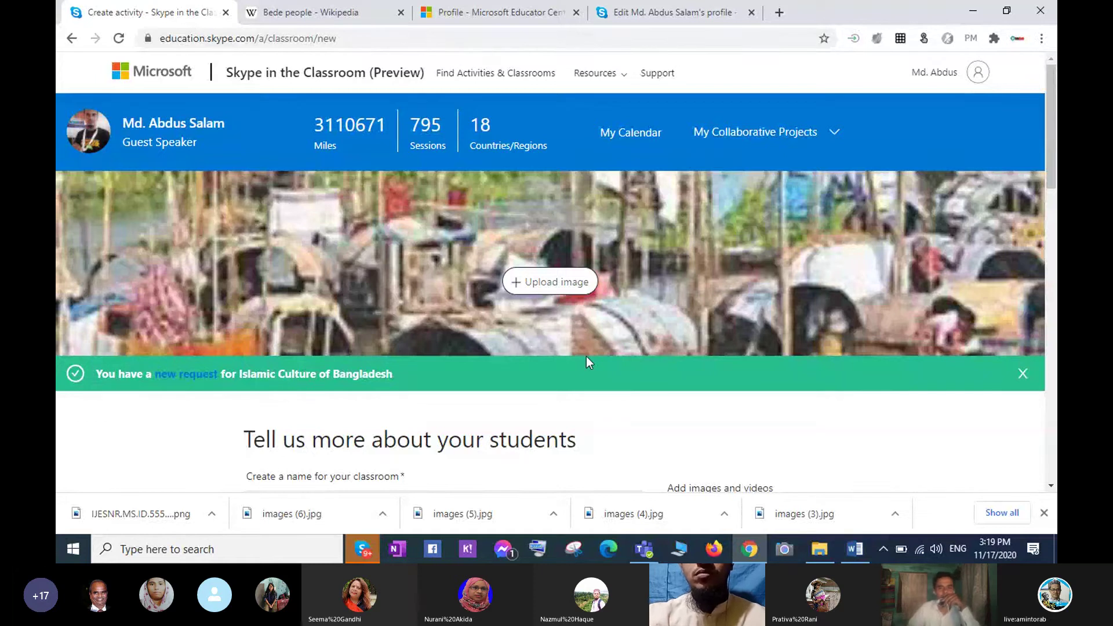
{"action": "scroll", "coordinate": [561, 342], "scroll_direction": "down", "scroll_amount": 3}
{"action": "left_click", "coordinate": [339, 325]}
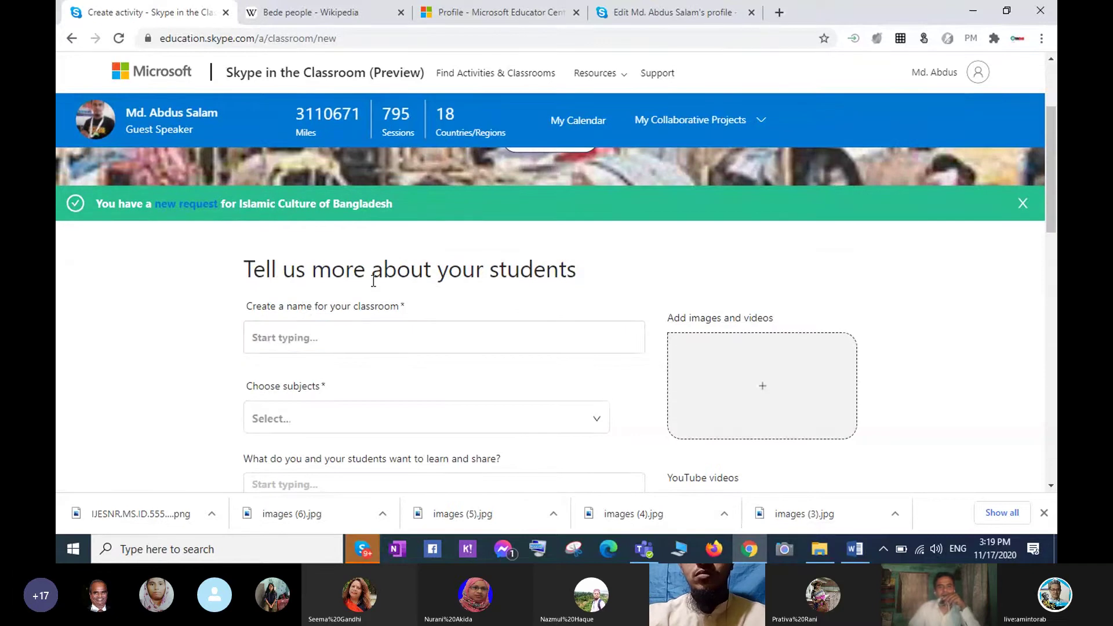
{"action": "left_click", "coordinate": [334, 325]}
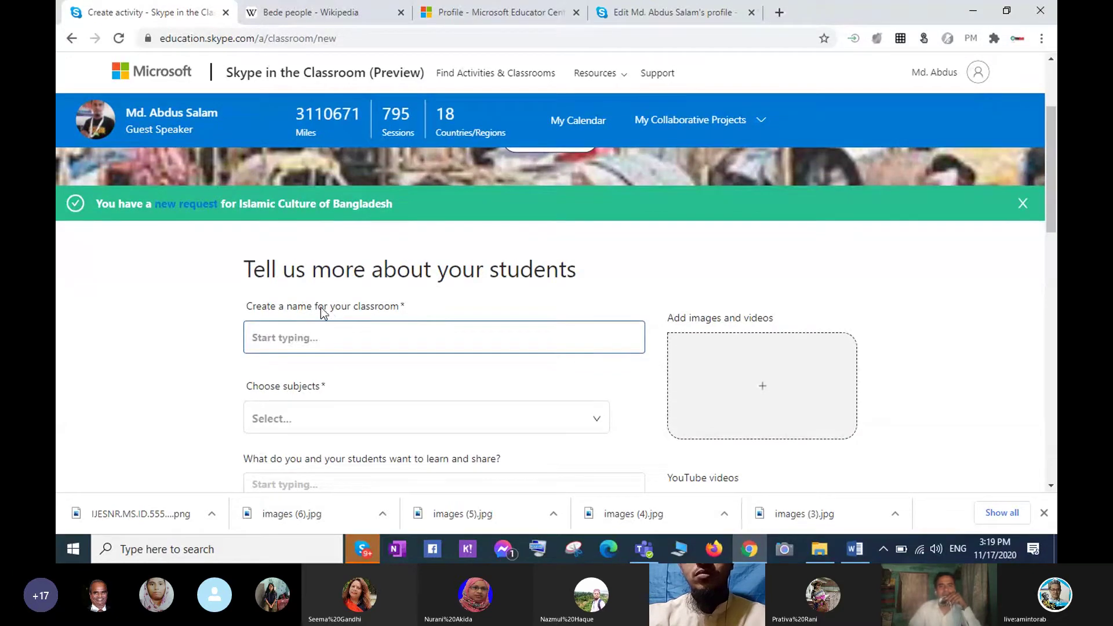
{"action": "left_click", "coordinate": [403, 340]}
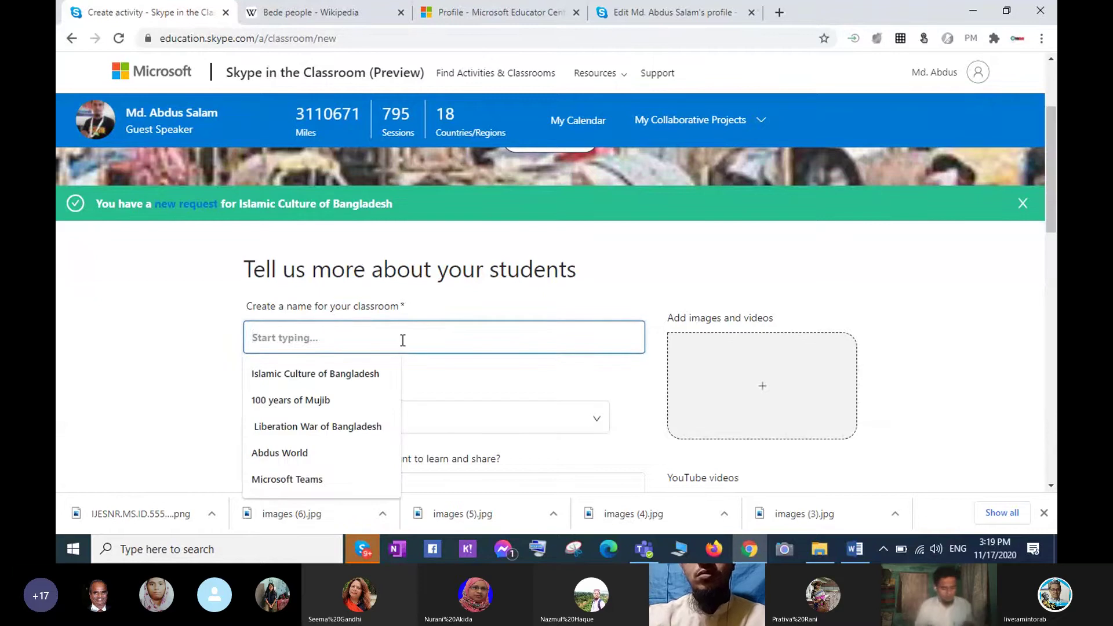
{"action": "type", "text": "River Gy"}
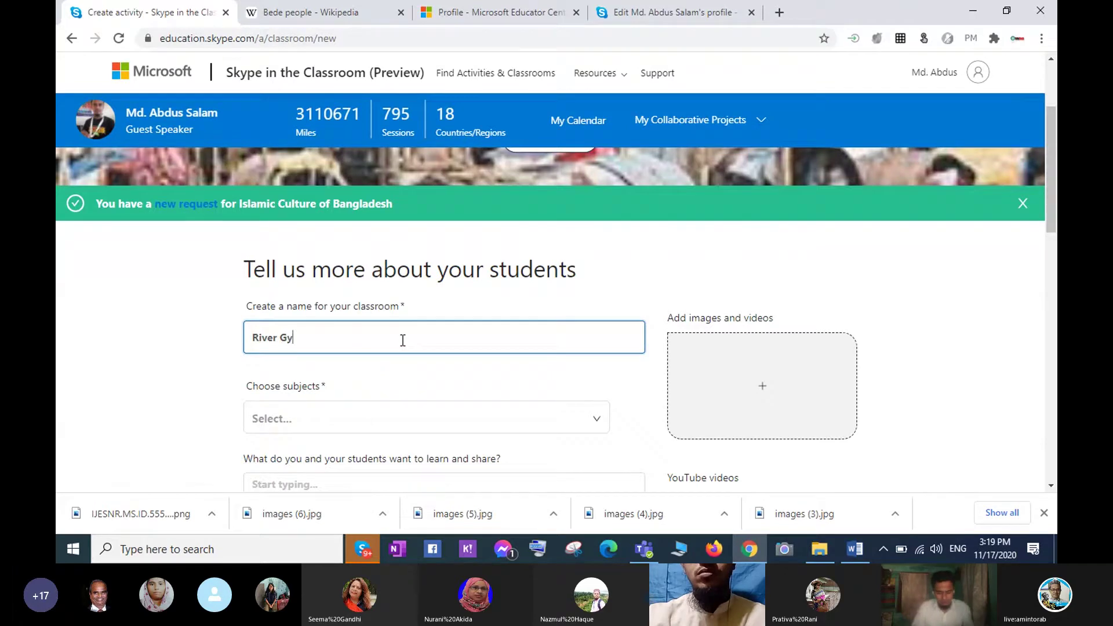
{"action": "type", "text": "p"}
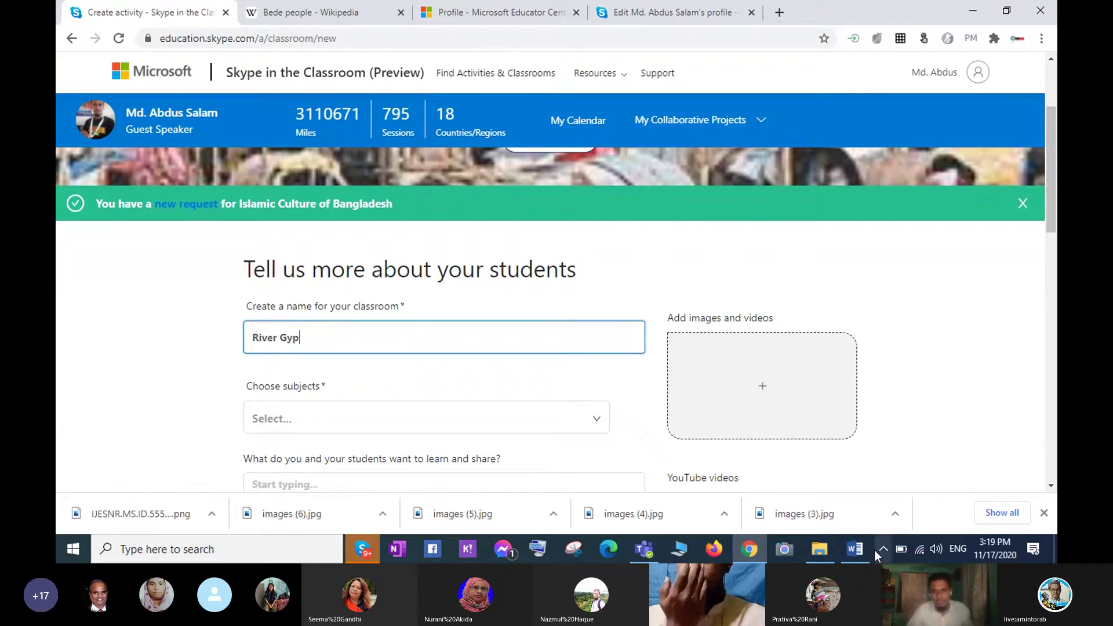
- Switch to the Word lesson document and copy the title text "River gypsies in Bangladesh"
{"action": "left_click", "coordinate": [857, 551]}
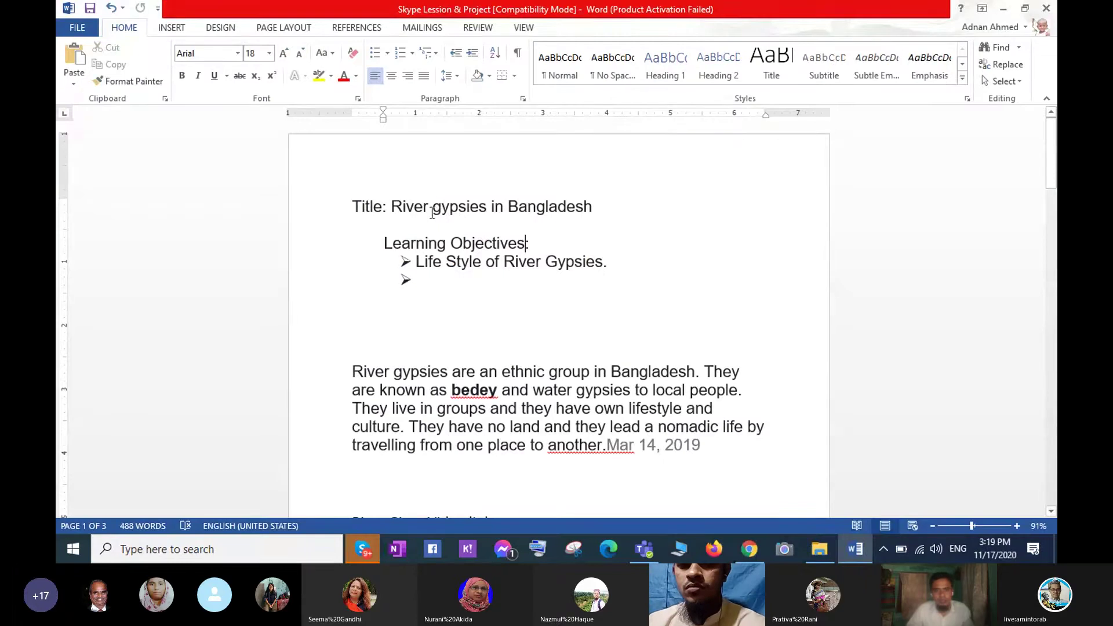
{"action": "left_click_drag", "start_coordinate": [390, 207], "coordinate": [604, 207]}
{"action": "right_click", "coordinate": [555, 207]}
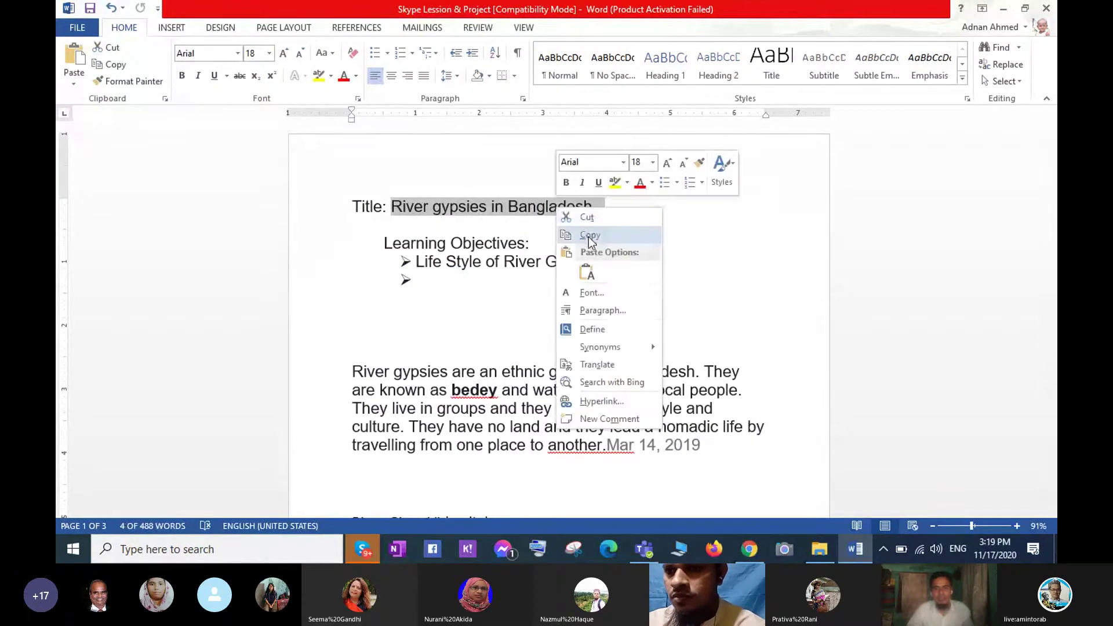
{"action": "left_click", "coordinate": [590, 237]}
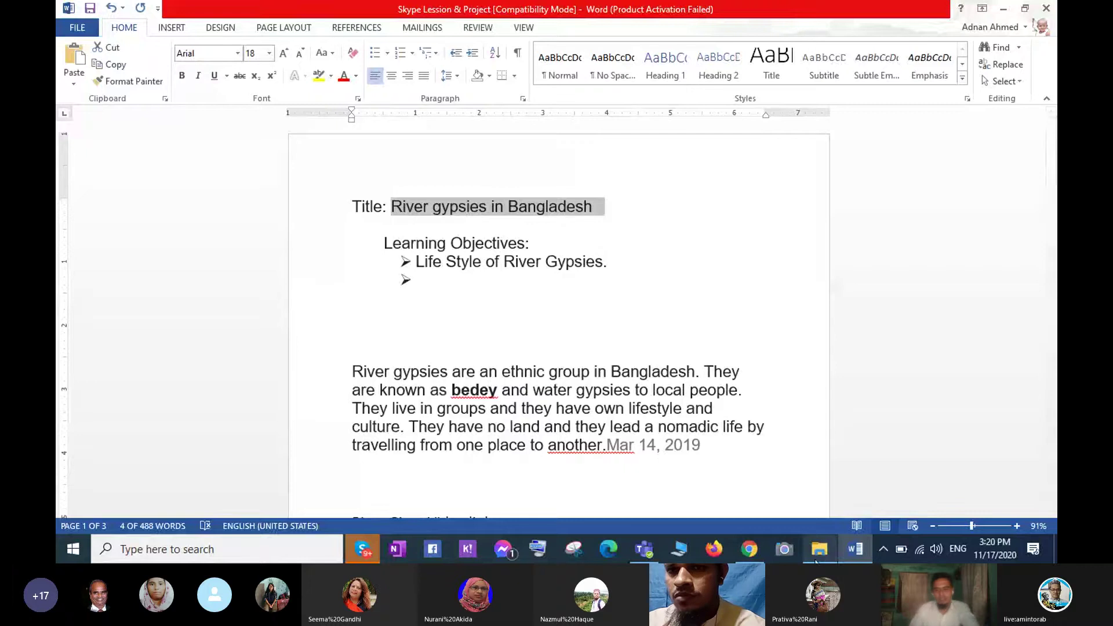
- Return to Chrome and replace the partial classroom name with the copied title "River gypsies in Bangladesh"
{"action": "mouse_move", "coordinate": [816, 561]}
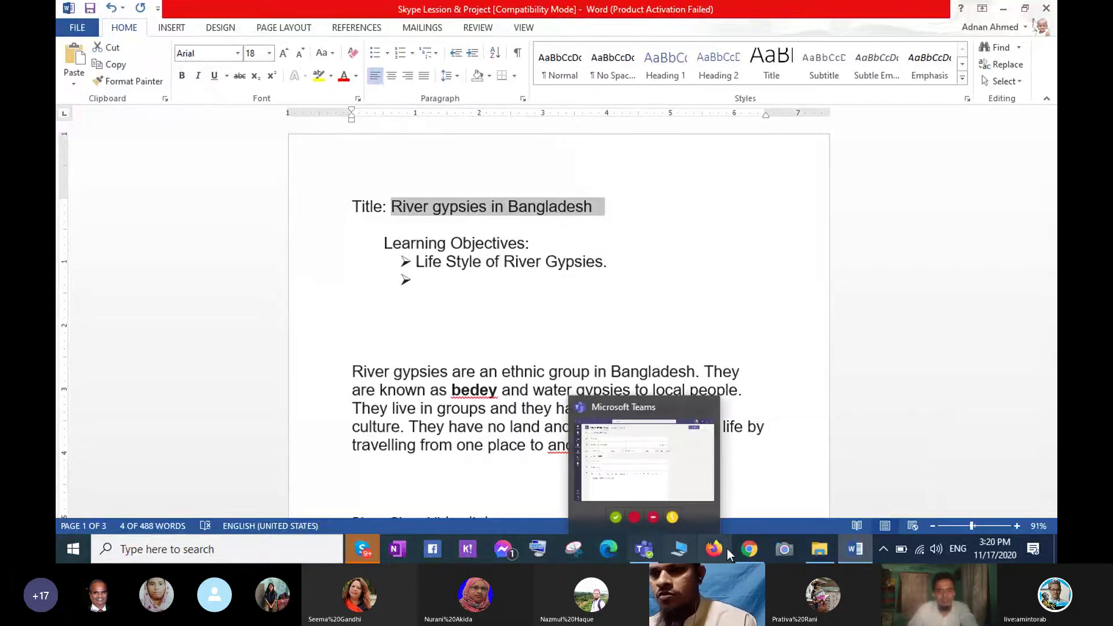
{"action": "left_click", "coordinate": [749, 549]}
{"action": "left_click_drag", "start_coordinate": [334, 340], "coordinate": [248, 337]}
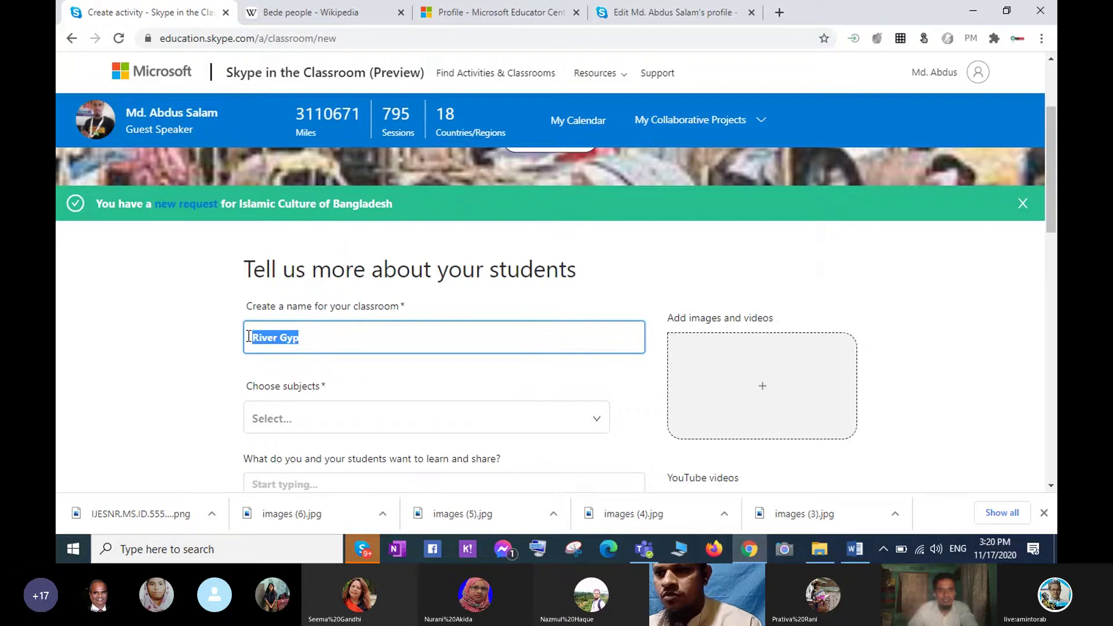
{"action": "key", "text": "Delete"}
{"action": "right_click", "coordinate": [316, 335]}
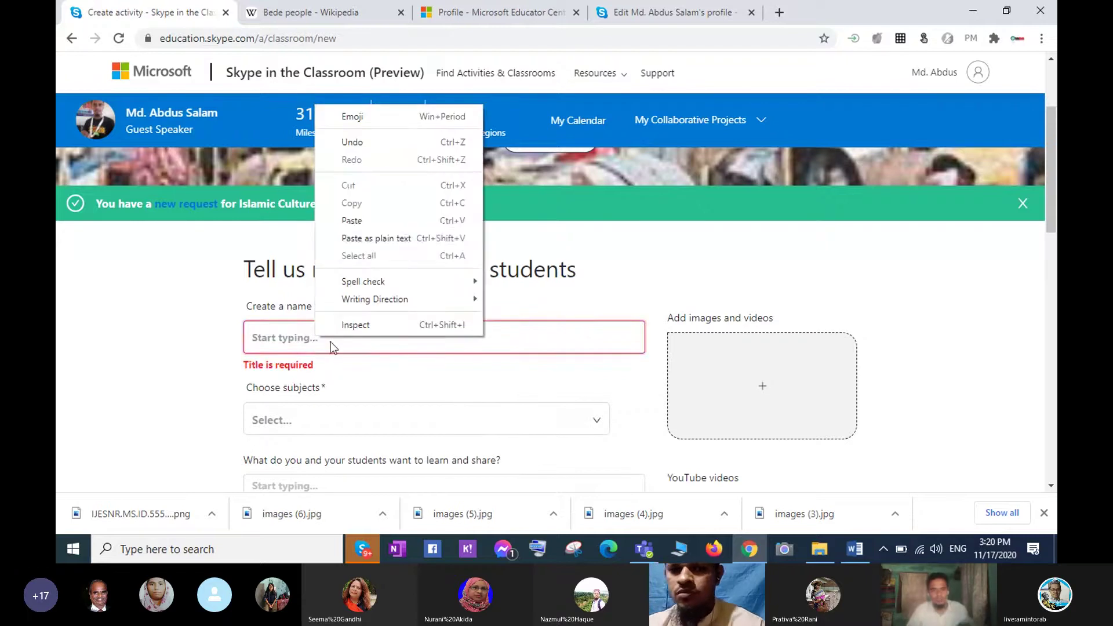
{"action": "left_click", "coordinate": [354, 219]}
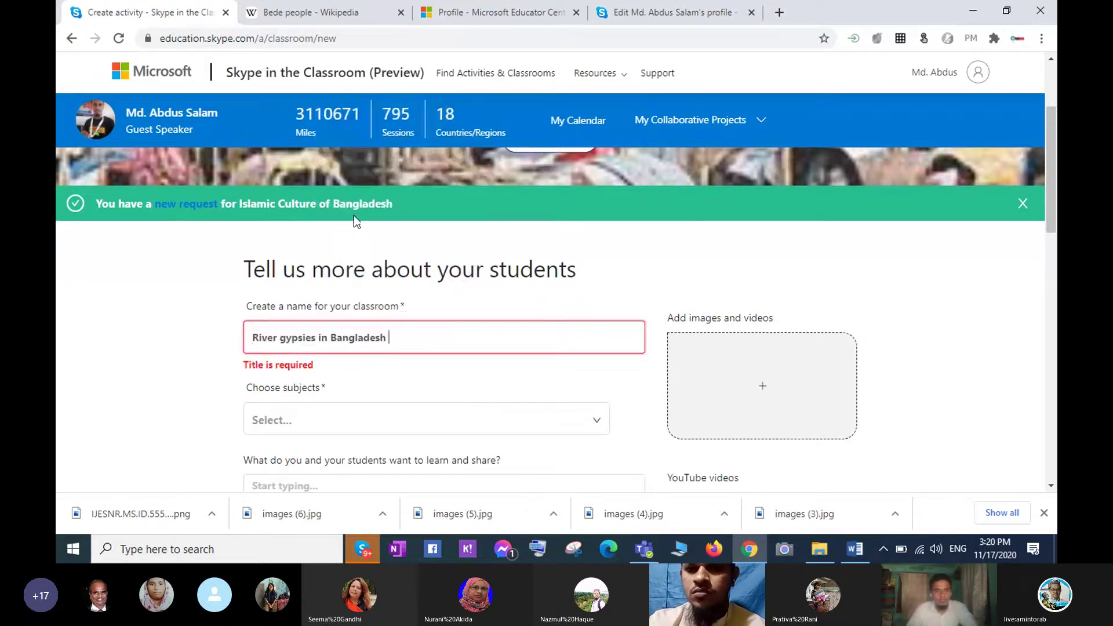
- Choose "Other" as the subject of the classroom
{"action": "left_click", "coordinate": [450, 432]}
{"action": "left_click", "coordinate": [477, 405]}
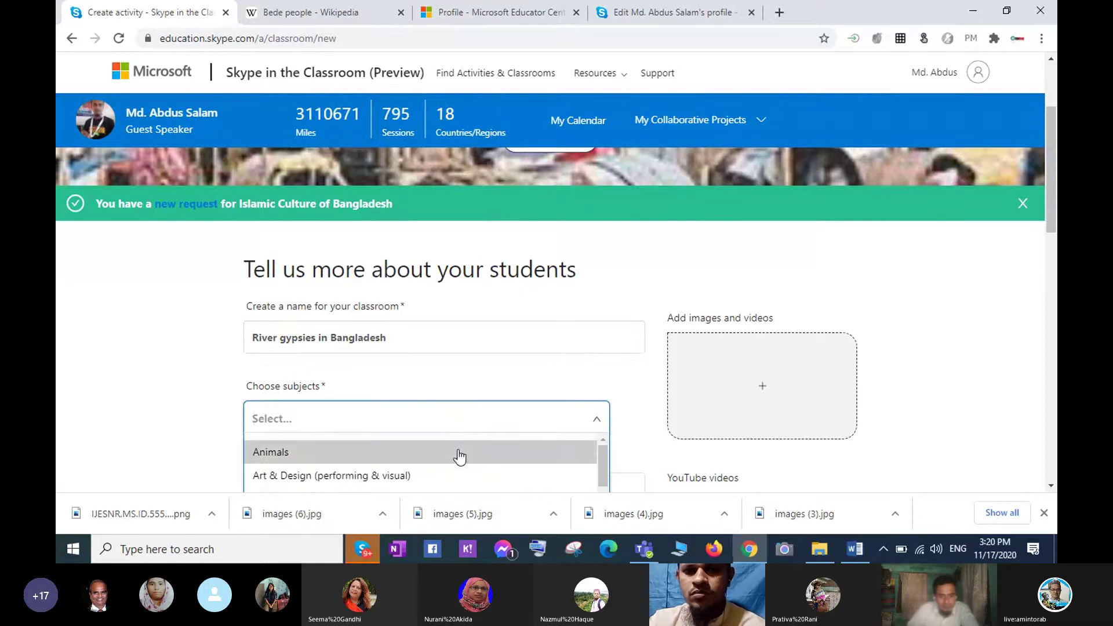
{"action": "scroll", "coordinate": [406, 441], "scroll_direction": "down", "scroll_amount": 5}
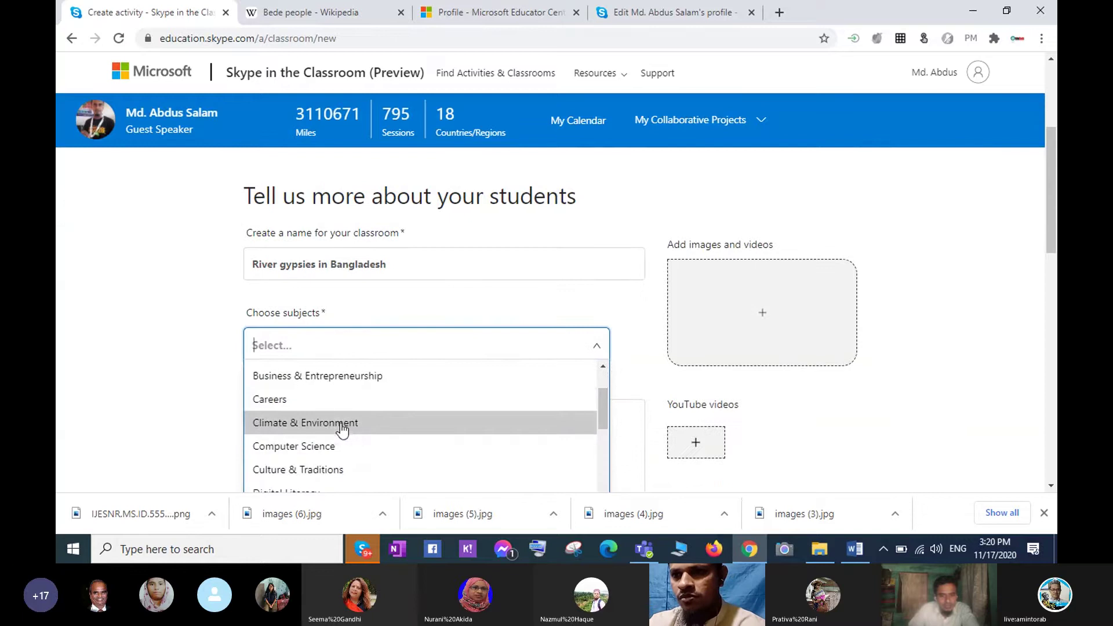
{"action": "scroll", "coordinate": [356, 427], "scroll_direction": "down", "scroll_amount": 1}
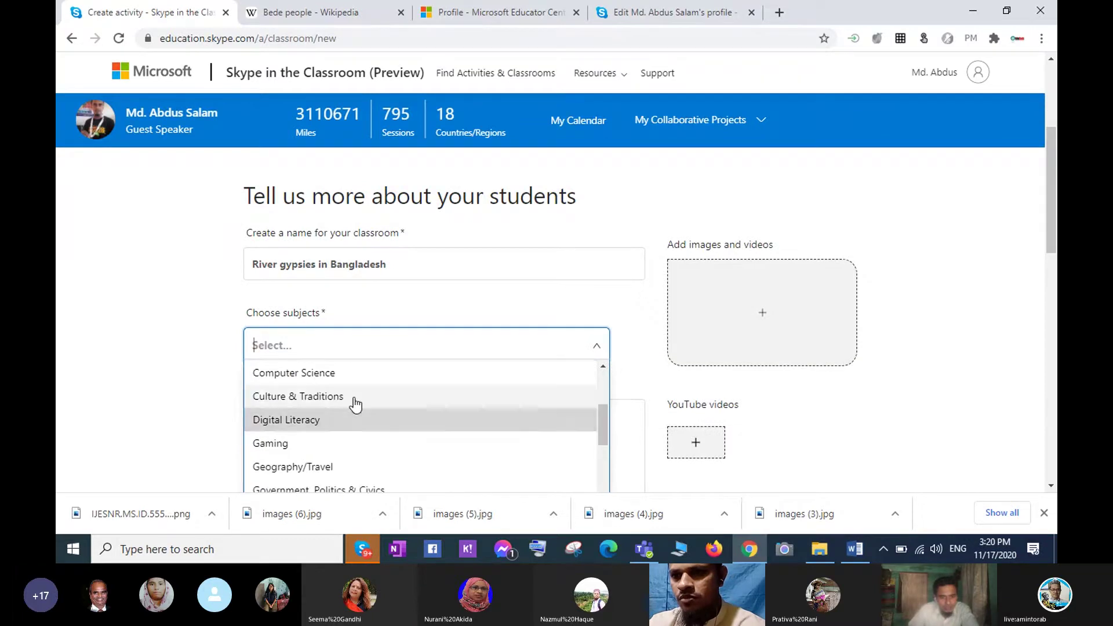
{"action": "scroll", "coordinate": [401, 429], "scroll_direction": "down", "scroll_amount": 1}
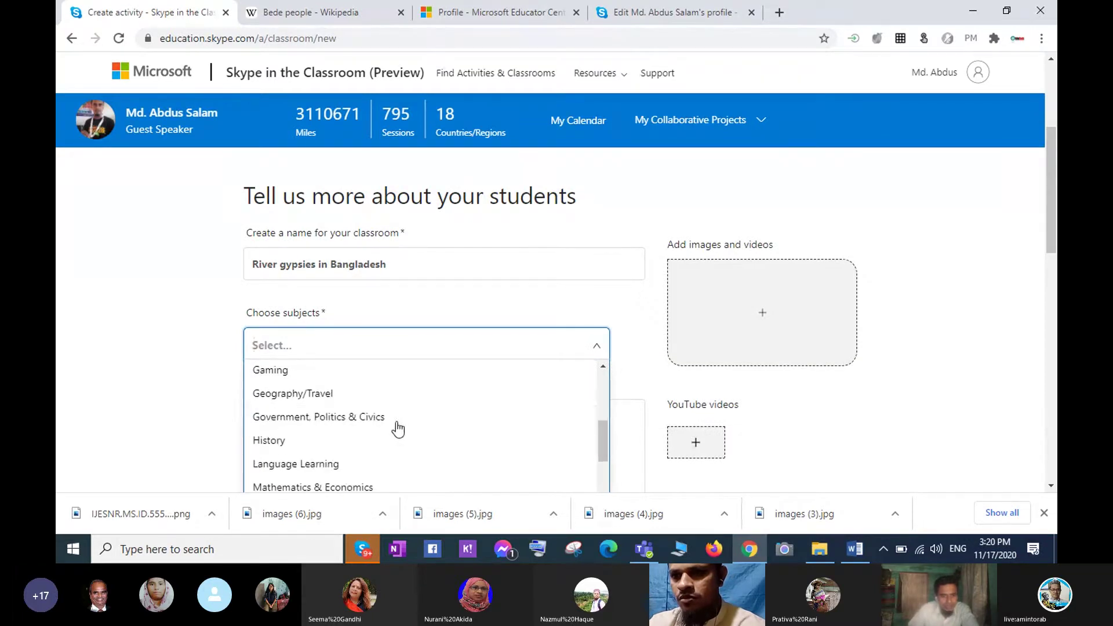
{"action": "scroll", "coordinate": [398, 430], "scroll_direction": "down", "scroll_amount": 2}
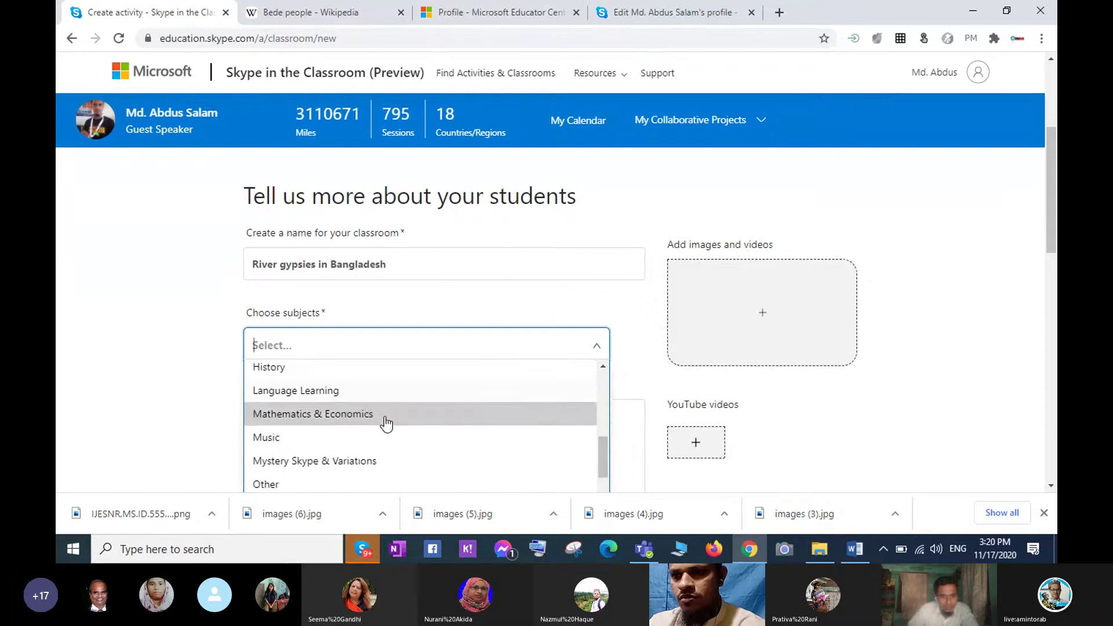
{"action": "scroll", "coordinate": [387, 424], "scroll_direction": "down", "scroll_amount": 2}
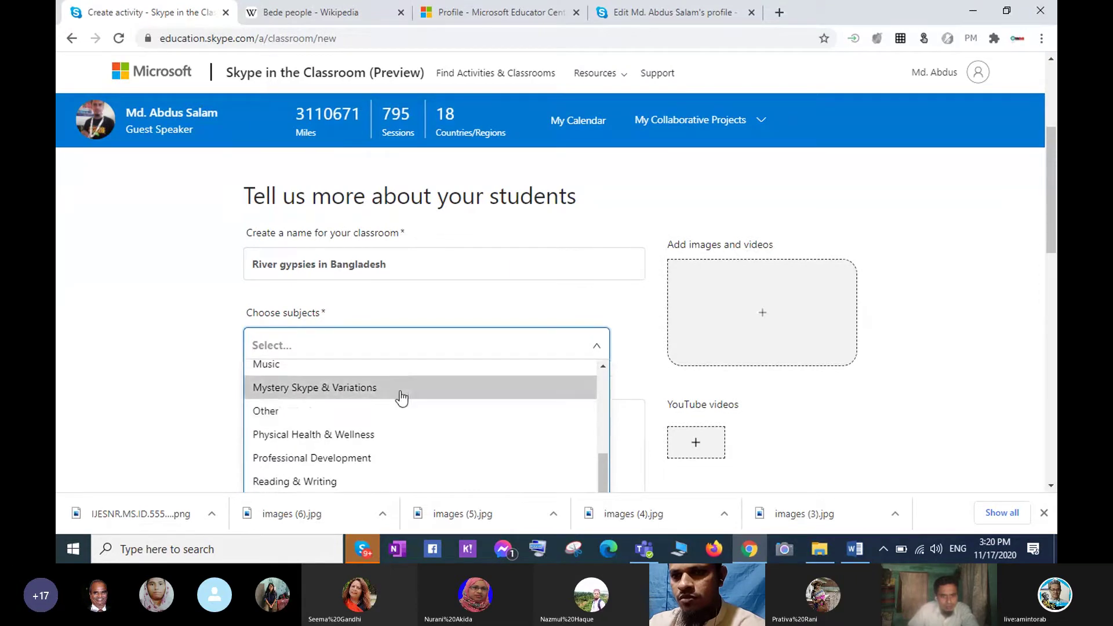
{"action": "scroll", "coordinate": [403, 432], "scroll_direction": "down", "scroll_amount": 2}
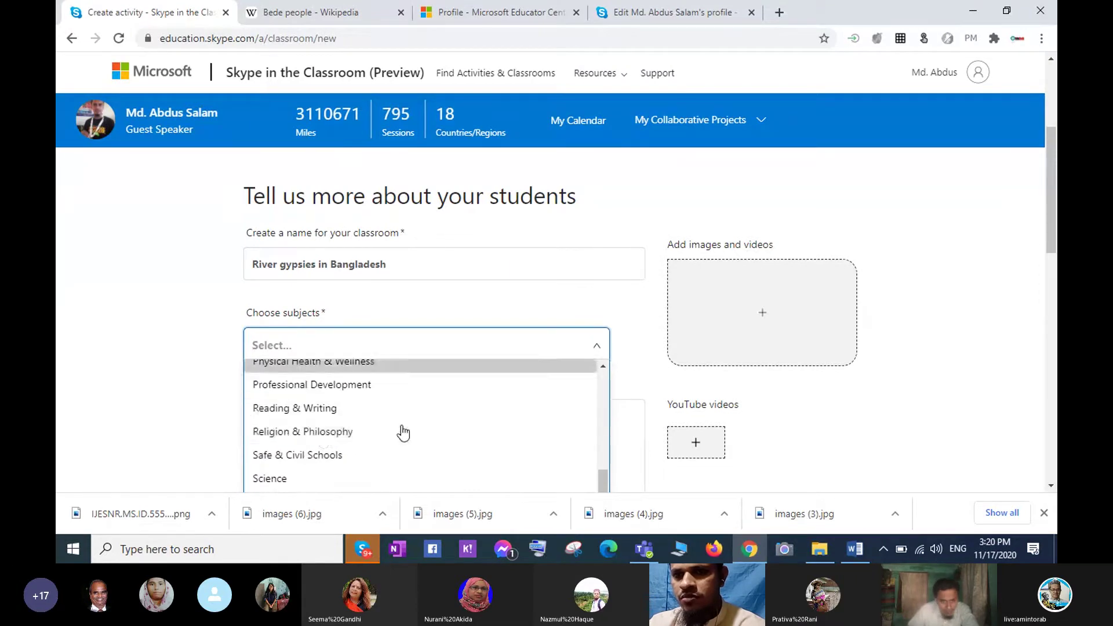
{"action": "scroll", "coordinate": [404, 442], "scroll_direction": "down", "scroll_amount": 2}
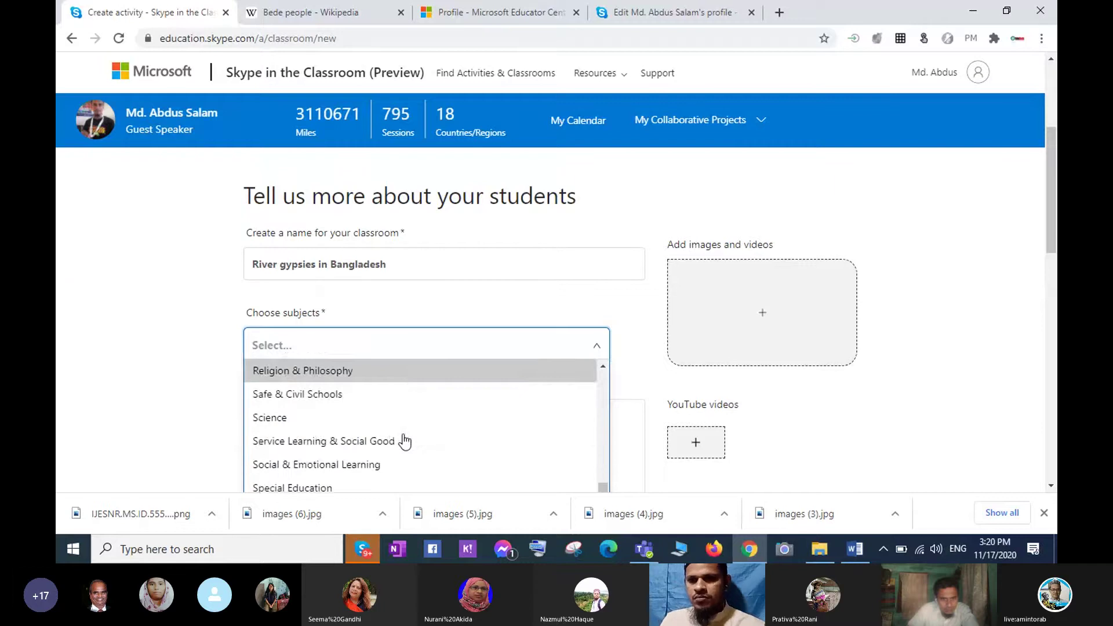
{"action": "scroll", "coordinate": [404, 442], "scroll_direction": "down", "scroll_amount": 1}
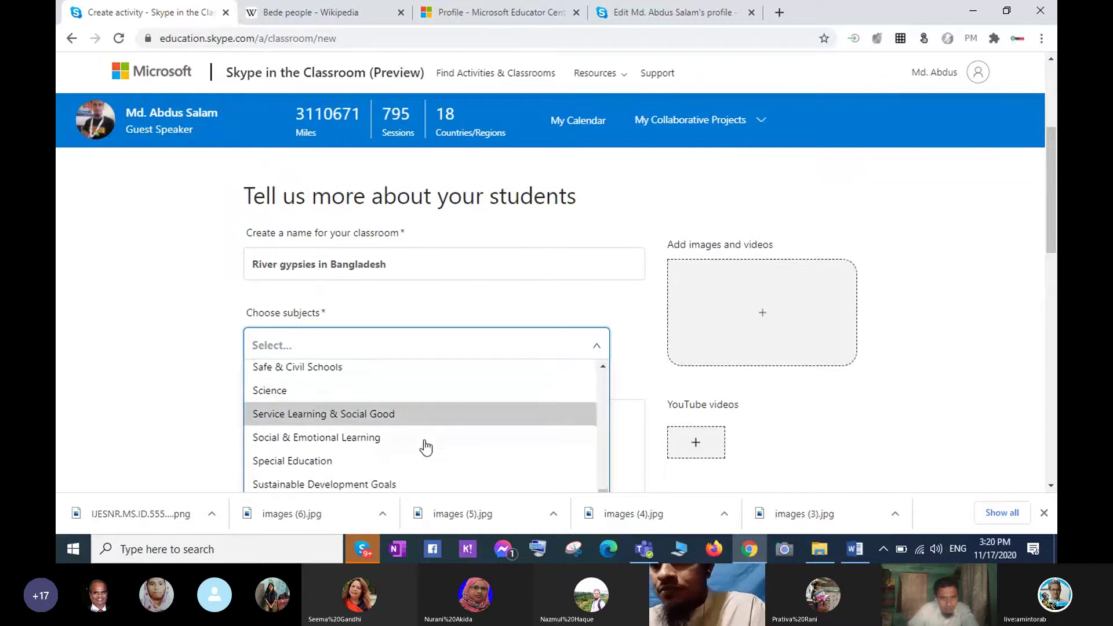
{"action": "scroll", "coordinate": [342, 458], "scroll_direction": "down", "scroll_amount": 1}
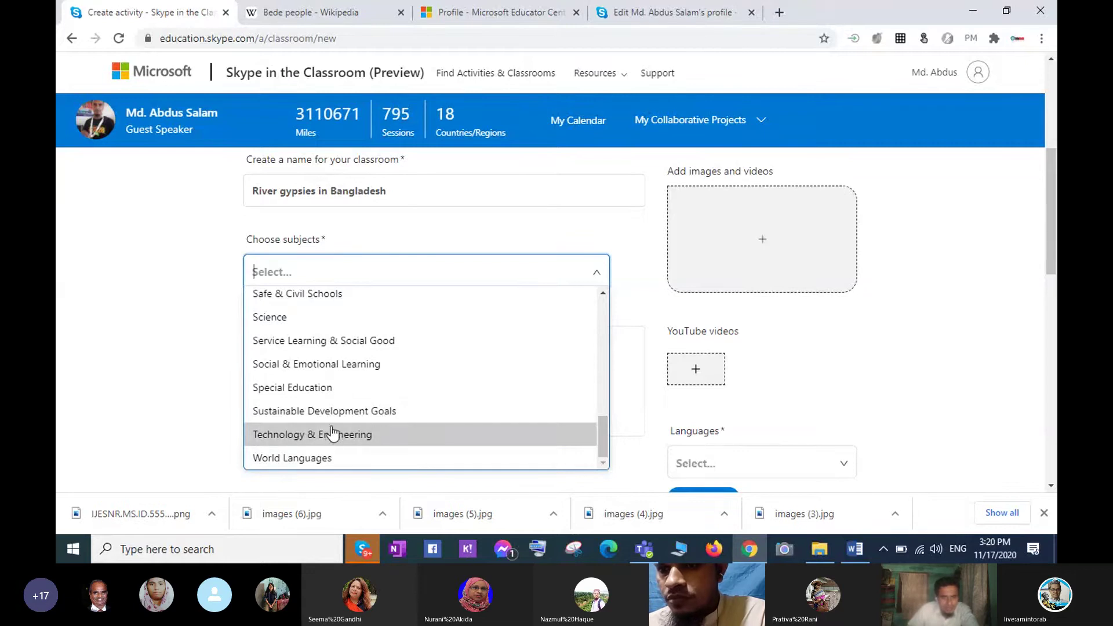
{"action": "scroll", "coordinate": [331, 423], "scroll_direction": "up", "scroll_amount": 5}
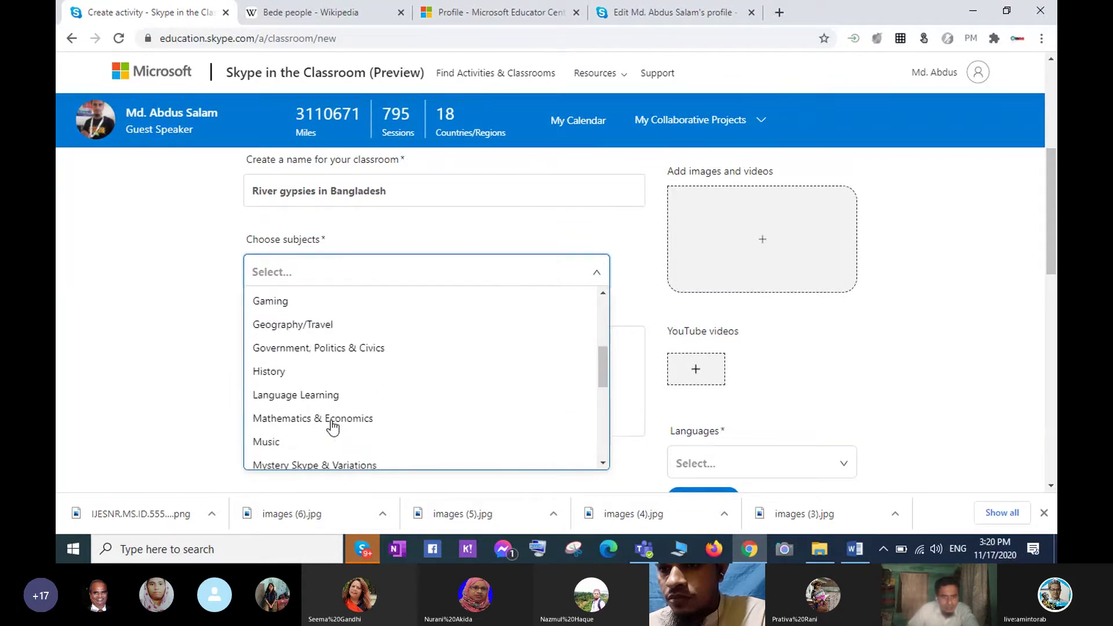
{"action": "scroll", "coordinate": [331, 422], "scroll_direction": "down", "scroll_amount": 2}
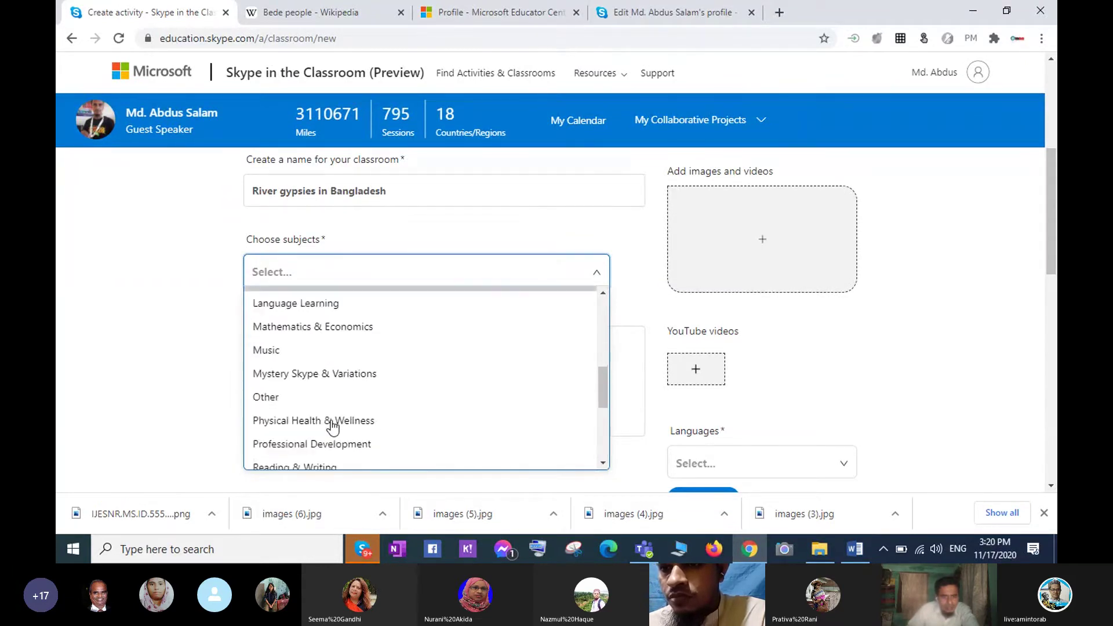
{"action": "left_click", "coordinate": [276, 400]}
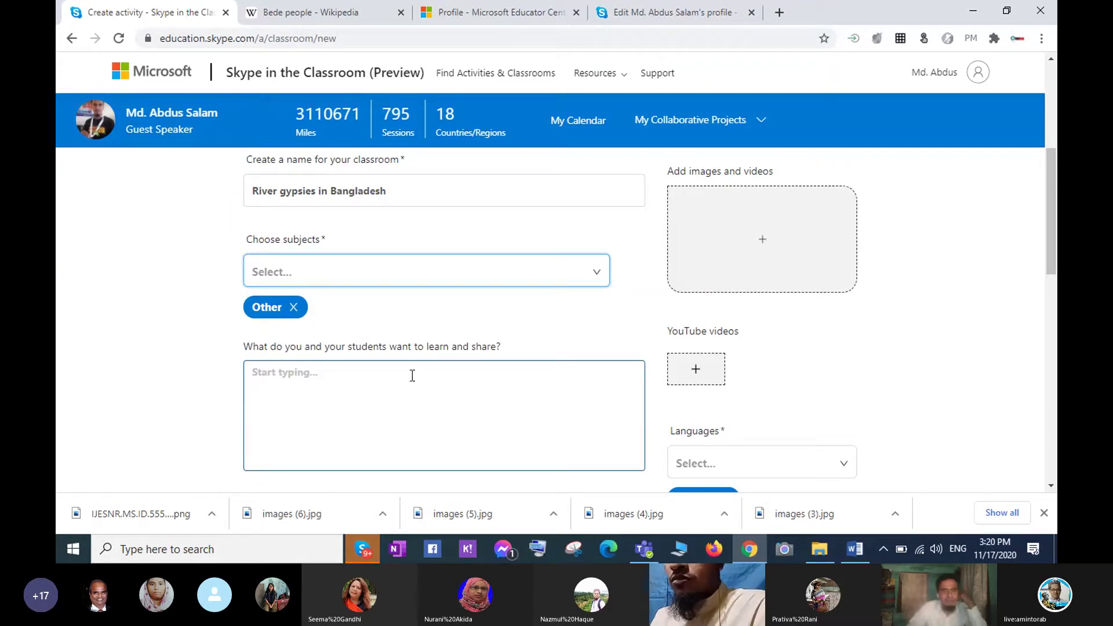
- Switch to the Word lesson document and copy the paragraph beginning "River gypsies are an ethnic group in Bangladesh", including its trailing date
{"action": "left_click", "coordinate": [290, 393]}
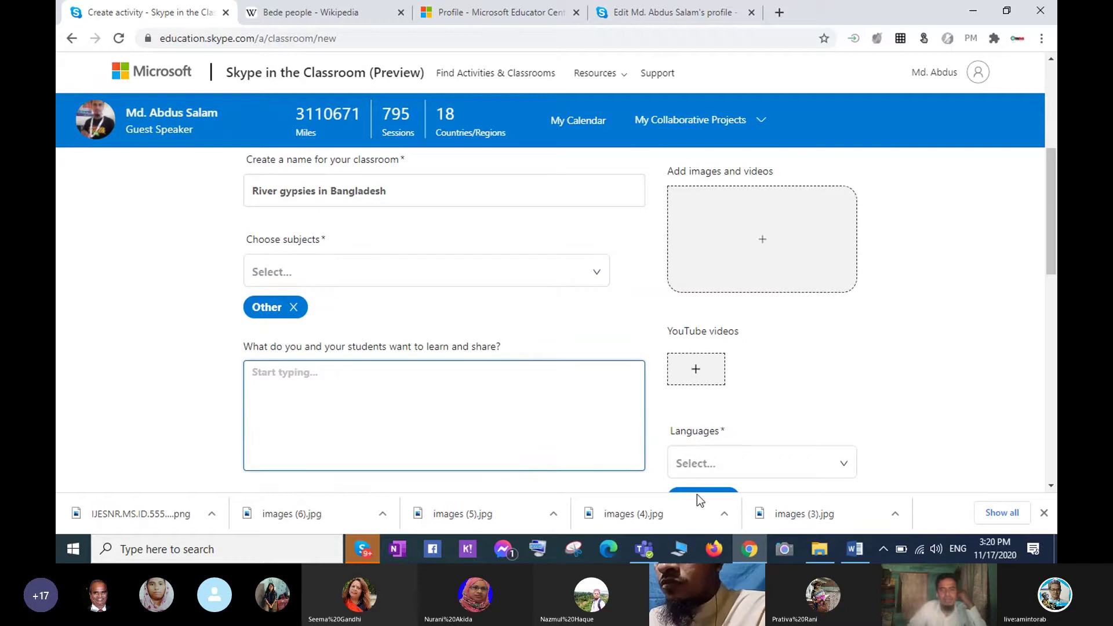
{"action": "left_click", "coordinate": [851, 549]}
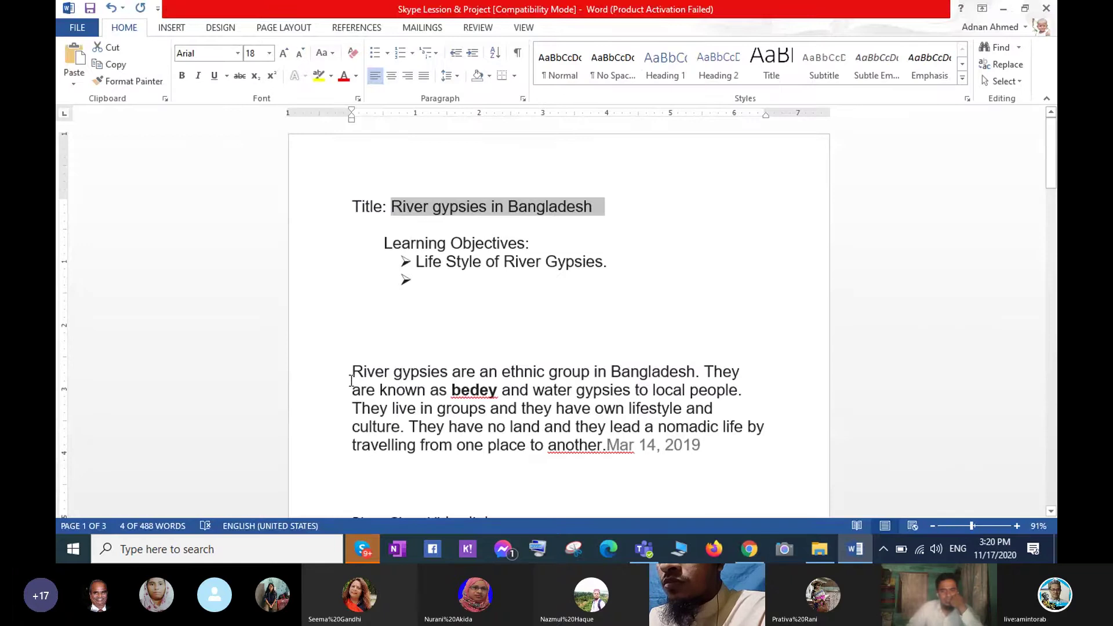
{"action": "left_click_drag", "start_coordinate": [352, 377], "coordinate": [608, 458]}
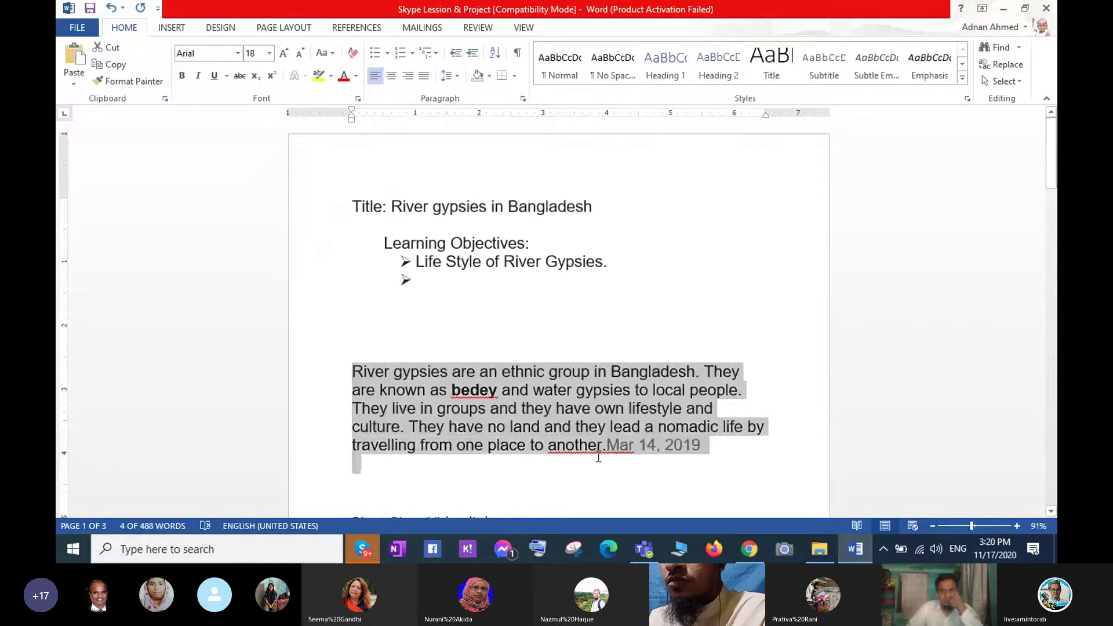
{"action": "right_click", "coordinate": [449, 410]}
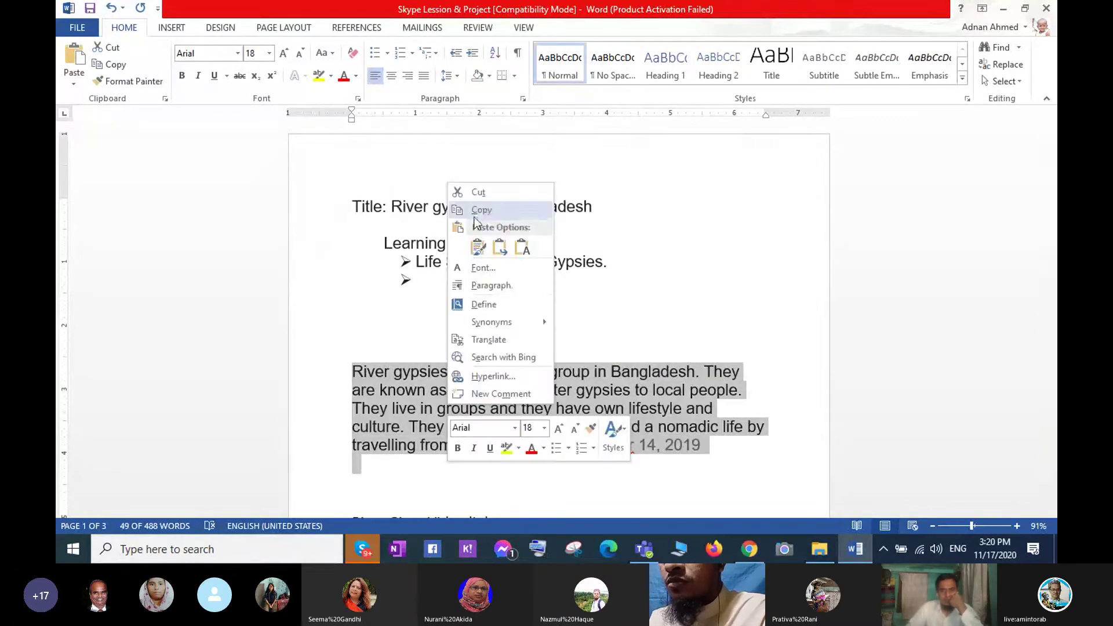
{"action": "left_click", "coordinate": [473, 209]}
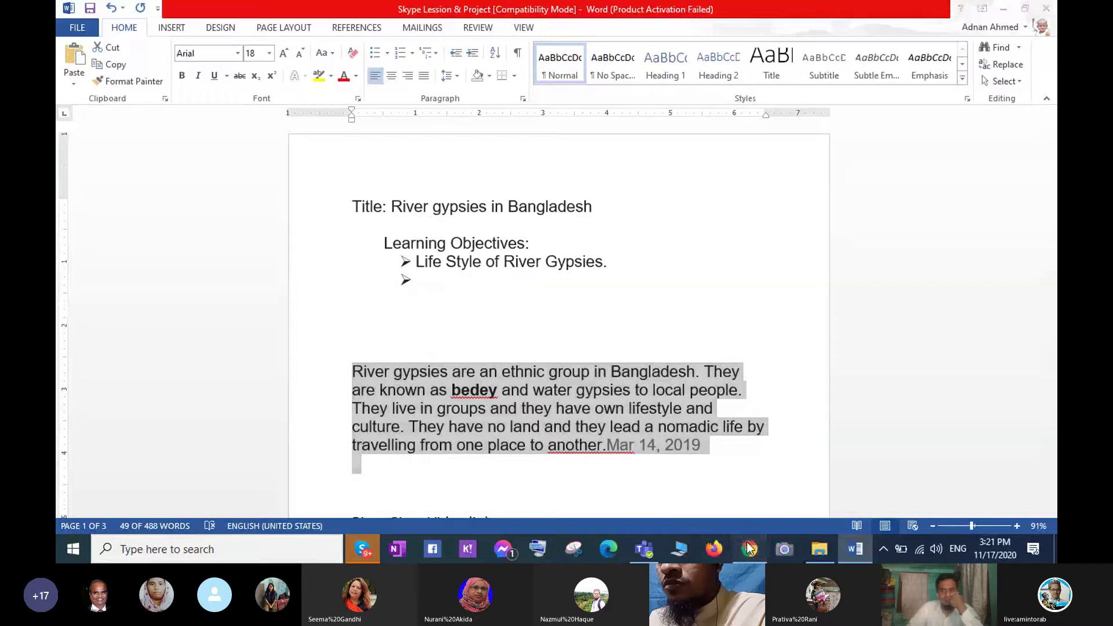
- Return to Chrome, paste the paragraph as what students want to learn and share, and delete "Mar 14, 2019" from its end
{"action": "left_click", "coordinate": [749, 548]}
{"action": "left_click", "coordinate": [309, 400]}
{"action": "right_click", "coordinate": [312, 399]}
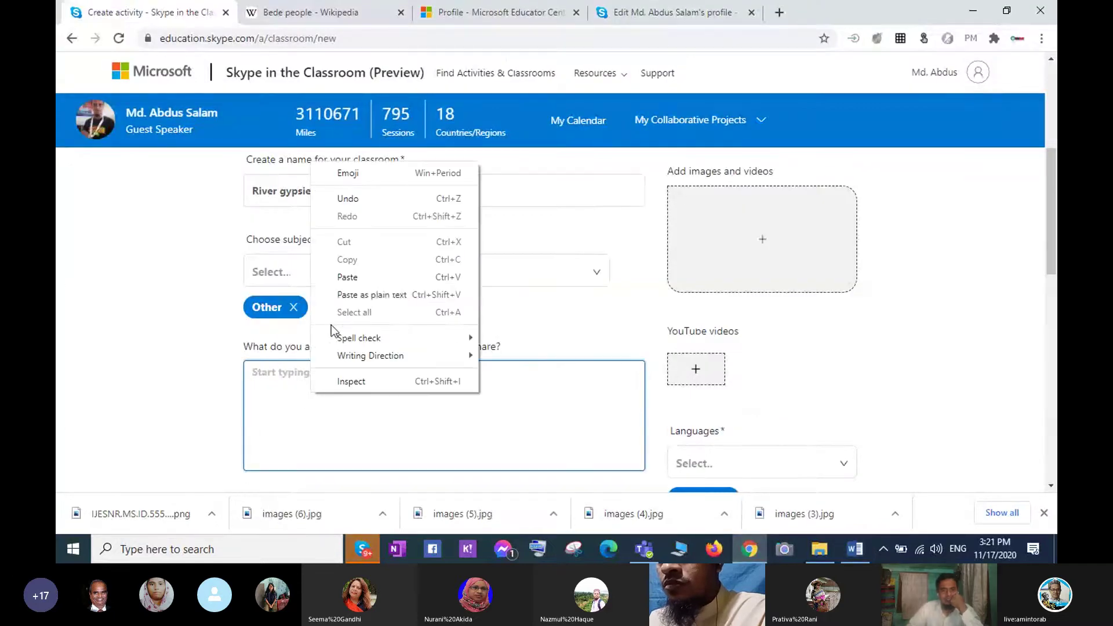
{"action": "left_click", "coordinate": [348, 277]}
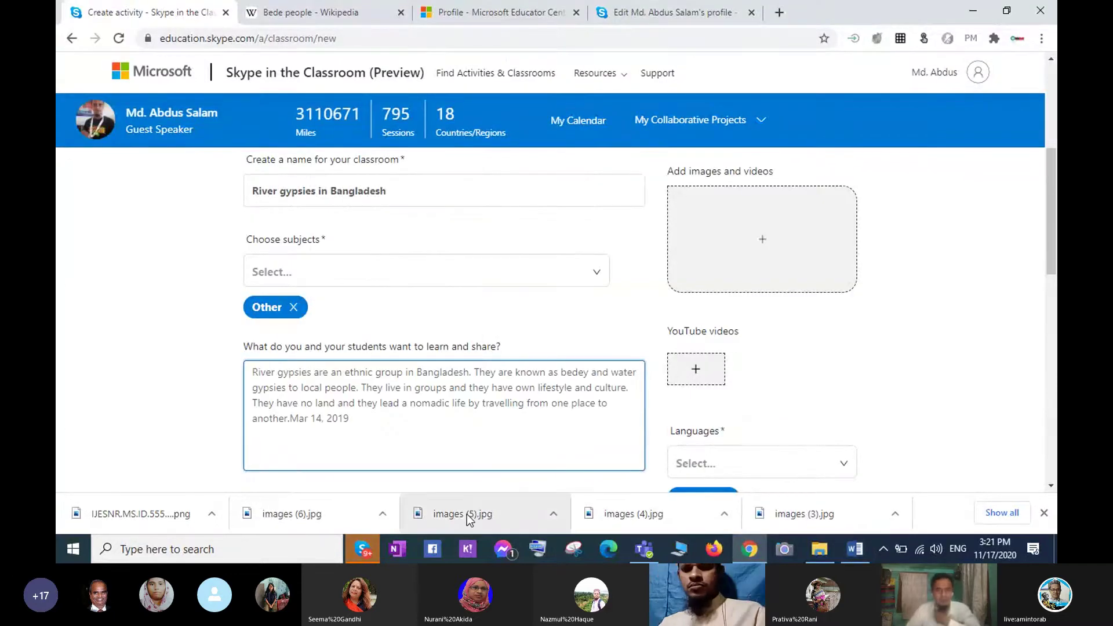
{"action": "mouse_move", "coordinate": [311, 418]}
{"action": "left_mouse_down"}
{"action": "mouse_move", "coordinate": [355, 418]}
{"action": "mouse_move", "coordinate": [290, 418]}
{"action": "left_mouse_up"}
{"action": "key", "text": "BackSpace"}
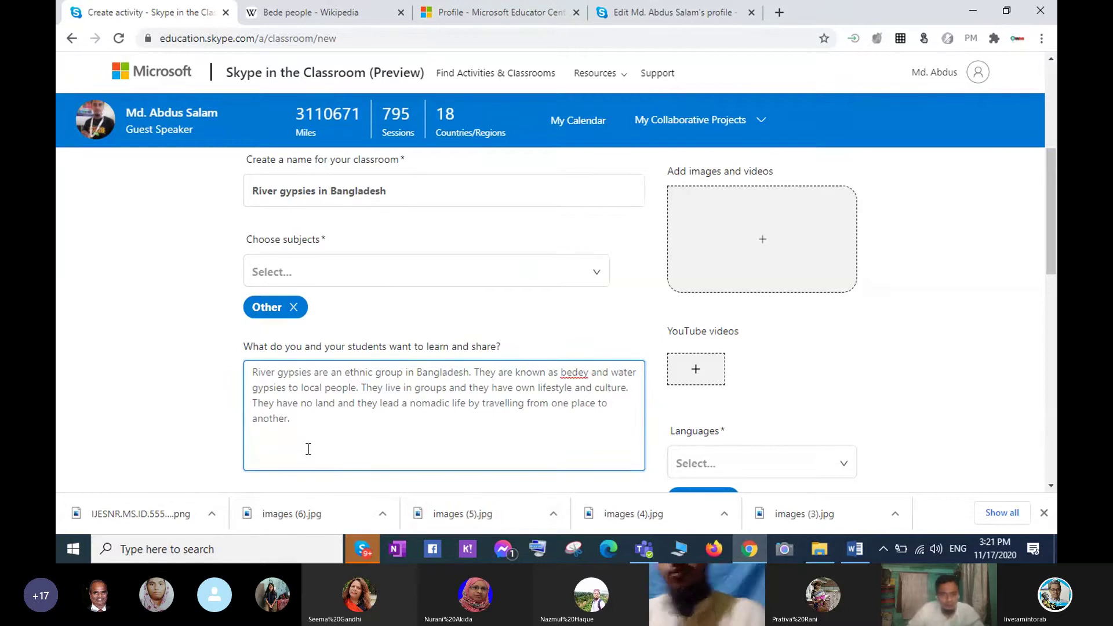
- Add a new line reading "Students will be able to learn" below the pasted paragraph
{"action": "key", "text": "Return"}
{"action": "type", "text": "S"}
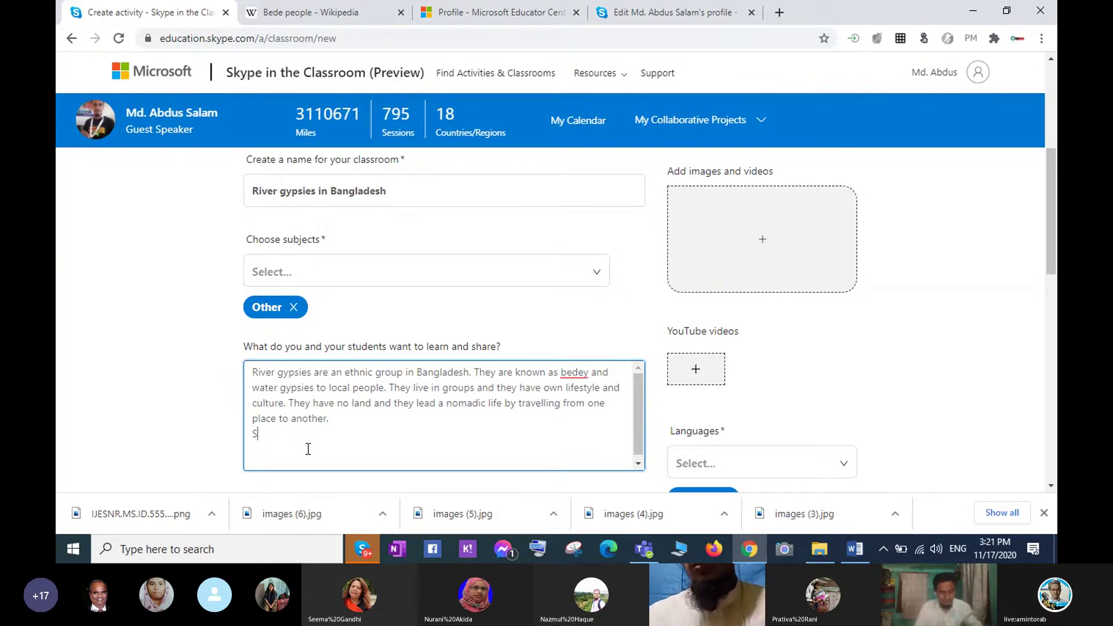
{"action": "type", "text": "tudents"}
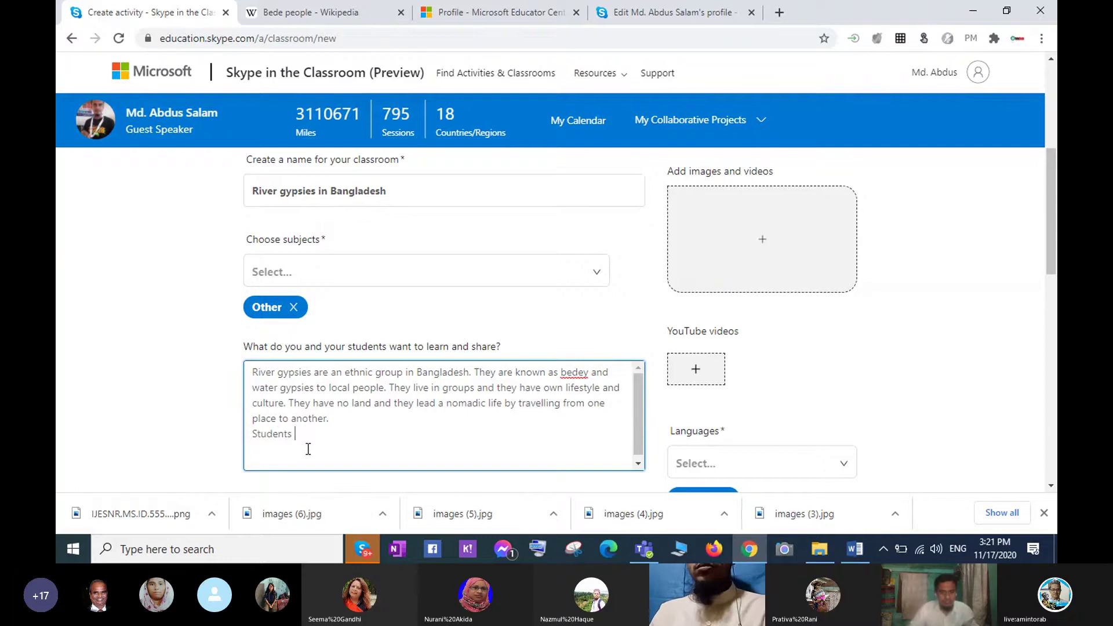
{"action": "scroll", "coordinate": [629, 393], "scroll_direction": "down", "scroll_amount": 1}
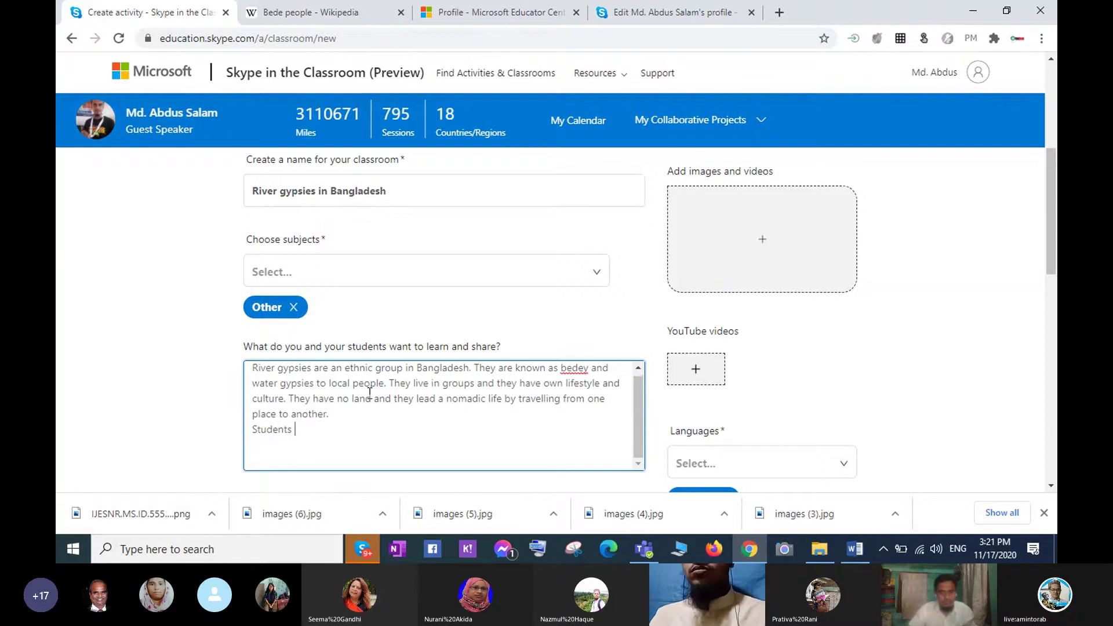
{"action": "left_click", "coordinate": [647, 306]}
{"action": "scroll", "coordinate": [406, 348], "scroll_direction": "down", "scroll_amount": 3}
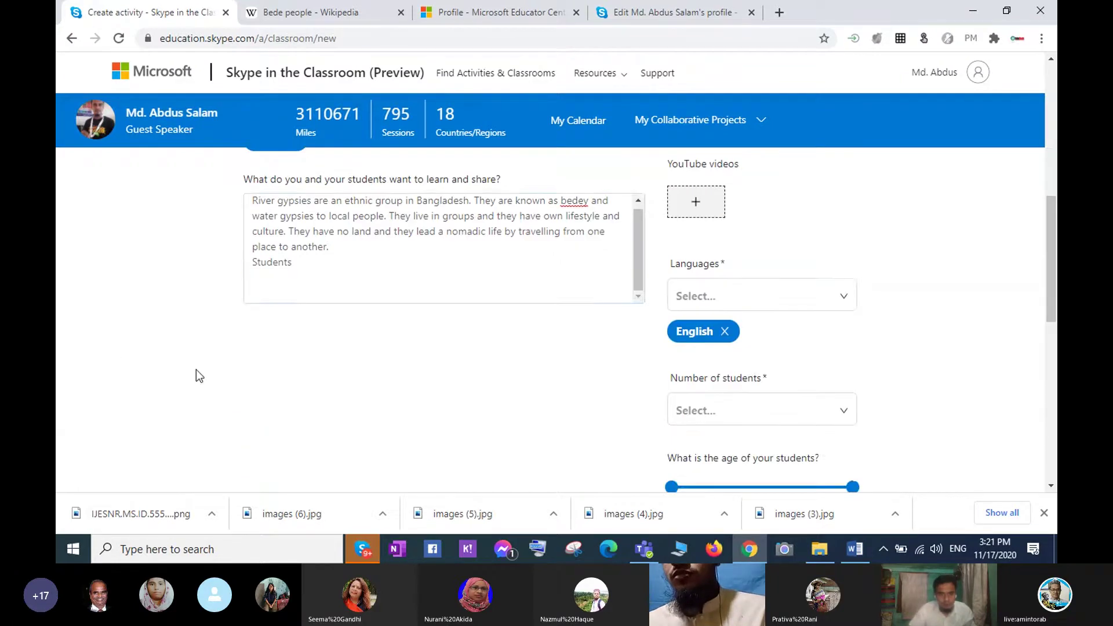
{"action": "scroll", "coordinate": [272, 394], "scroll_direction": "up", "scroll_amount": 1}
{"action": "left_click", "coordinate": [331, 285]}
{"action": "type", "text": "will"}
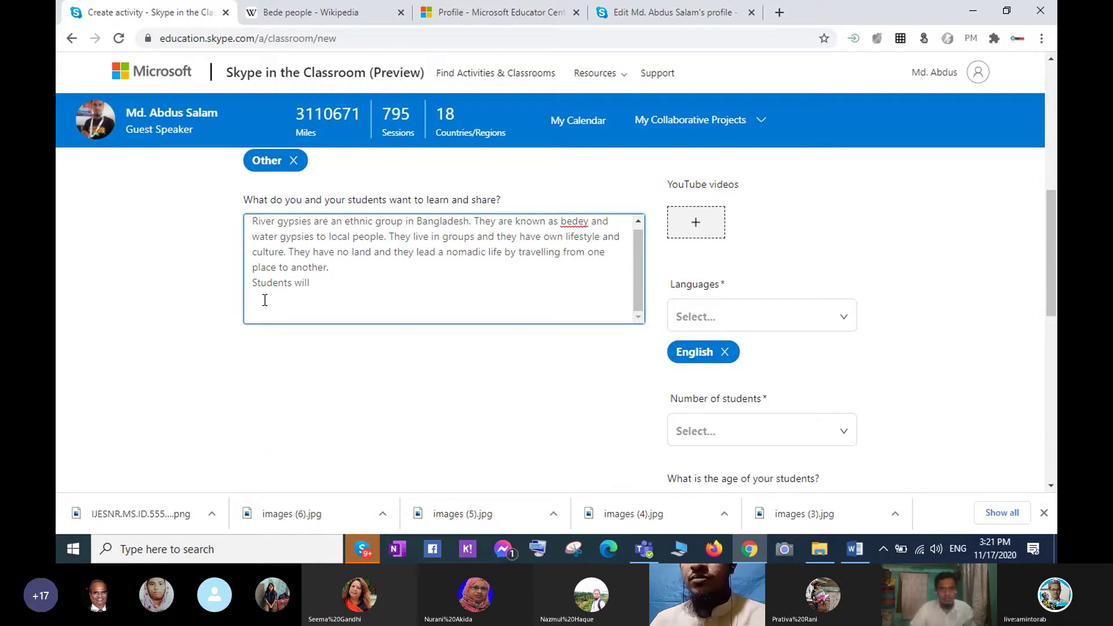
{"action": "scroll", "coordinate": [265, 300], "scroll_direction": "up", "scroll_amount": 1}
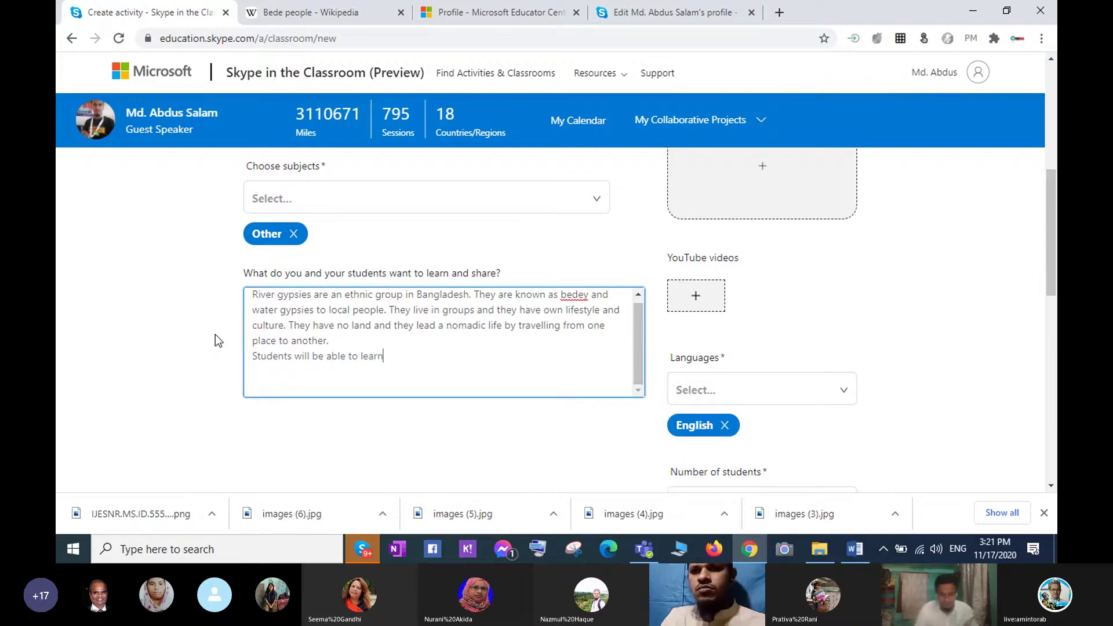
- End that line with a semicolon and add a line below it reading "@ Life Style of river"
{"action": "type", "text": ";"}
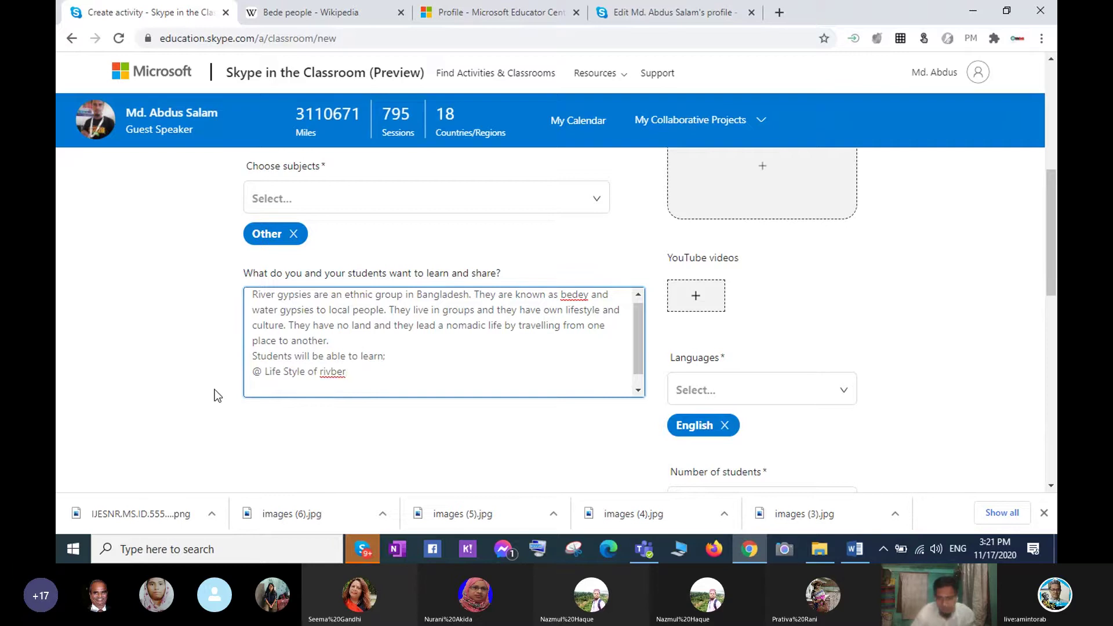
{"action": "key", "text": "BackSpace"}
{"action": "key", "text": "BackSpace"}
{"action": "key", "text": "BackSpace"}
{"action": "type", "text": "er"}
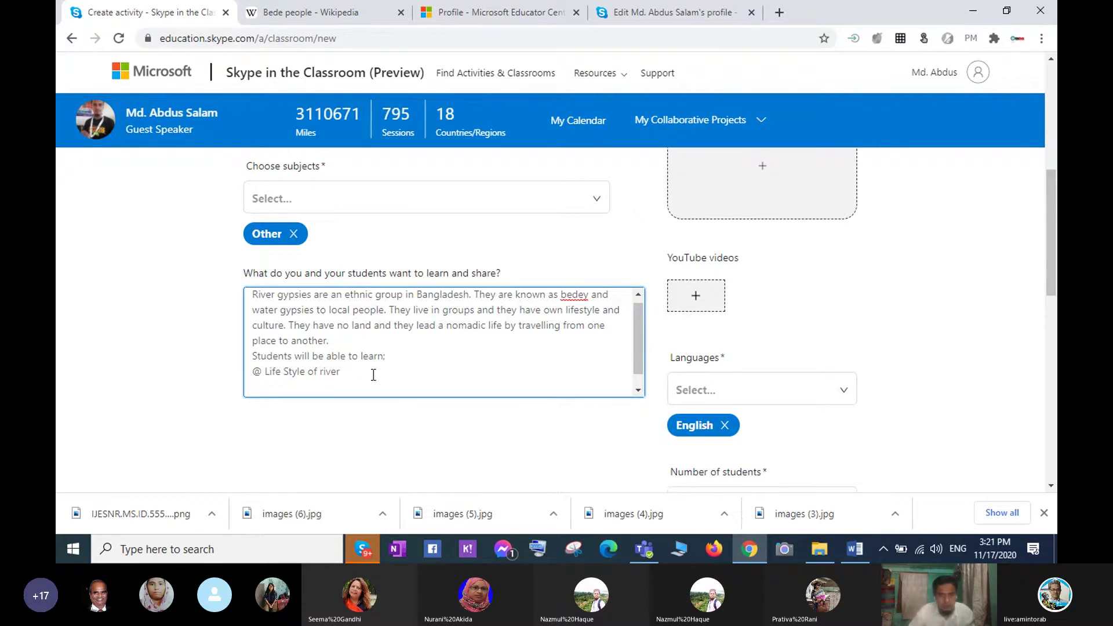
- Copy "gypsies" from the classroom name and paste it at the end of the "@ Life Style of river" line, followed by a period
{"action": "scroll", "coordinate": [373, 375], "scroll_direction": "up", "scroll_amount": 4}
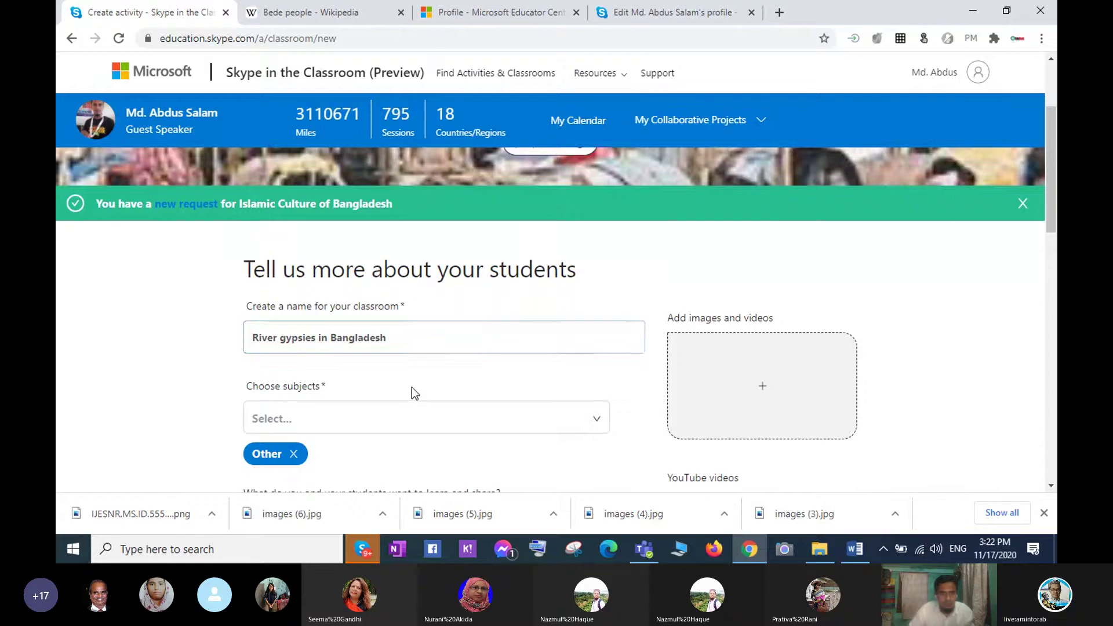
{"action": "left_click_drag", "start_coordinate": [280, 337], "coordinate": [313, 342]}
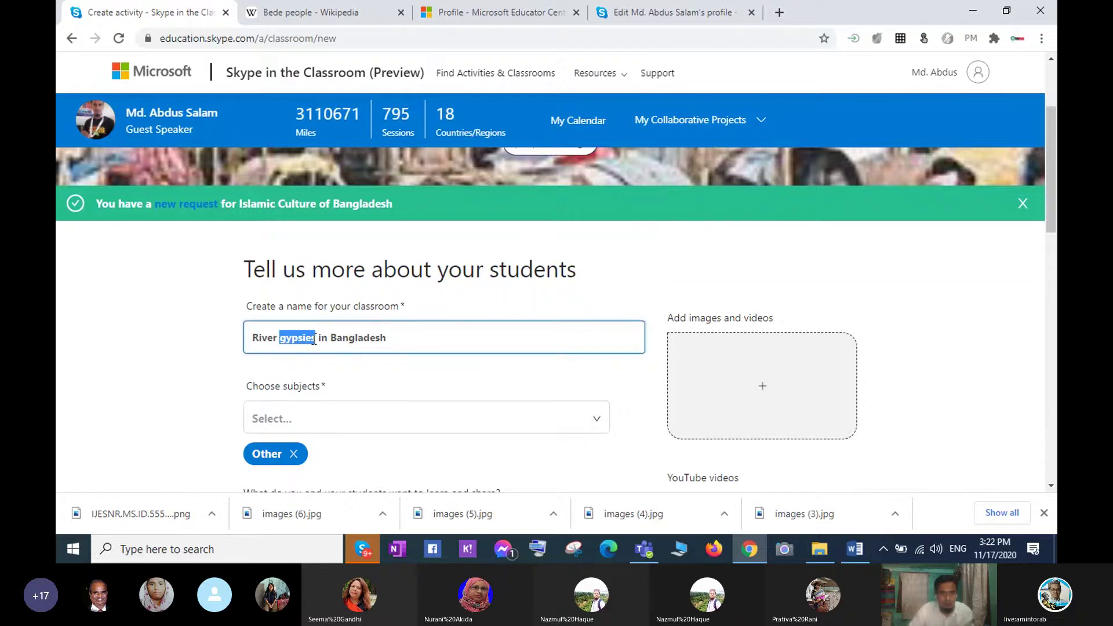
{"action": "right_click", "coordinate": [301, 335]}
{"action": "left_click", "coordinate": [340, 157]}
{"action": "scroll", "coordinate": [489, 353], "scroll_direction": "down", "scroll_amount": 3}
{"action": "scroll", "coordinate": [407, 385], "scroll_direction": "down", "scroll_amount": 1}
{"action": "left_click", "coordinate": [364, 396]}
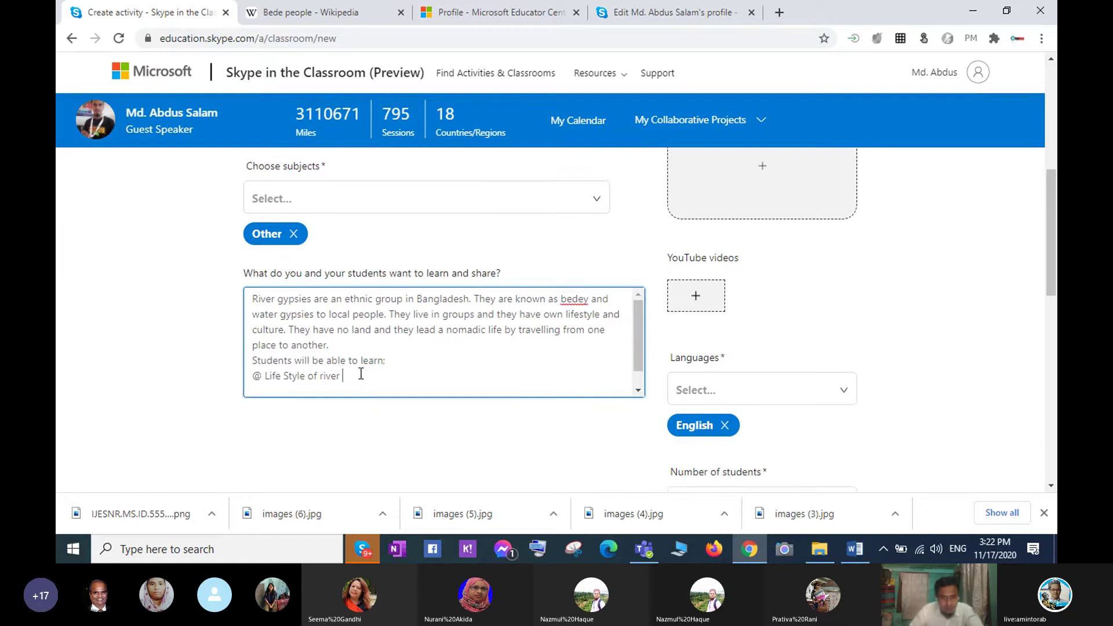
{"action": "right_click", "coordinate": [358, 381]}
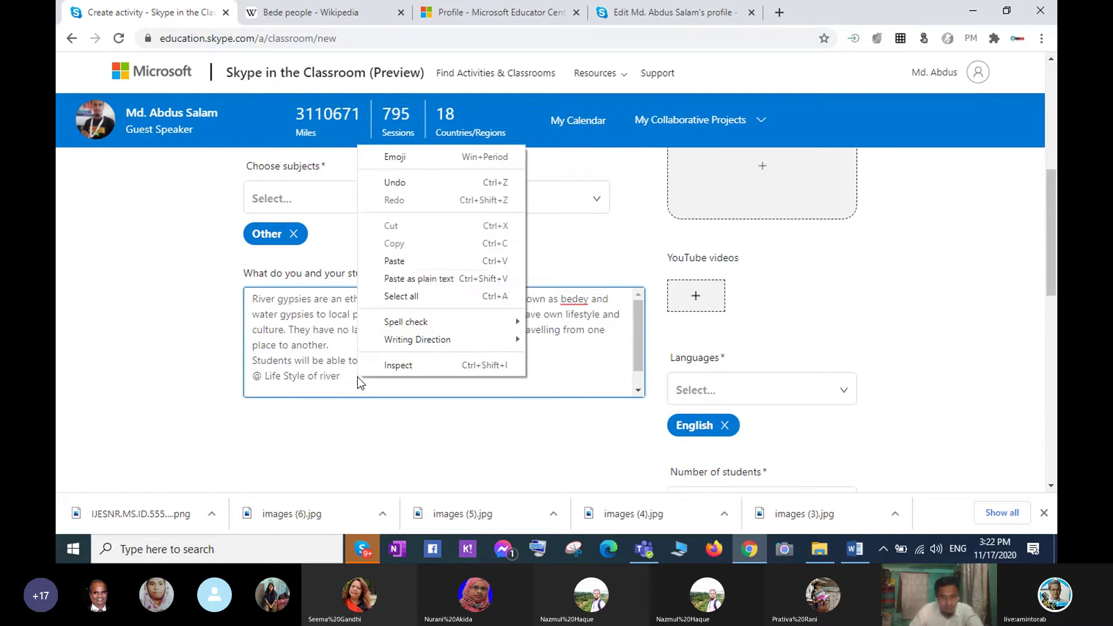
{"action": "left_click", "coordinate": [406, 262]}
{"action": "type", "text": "."}
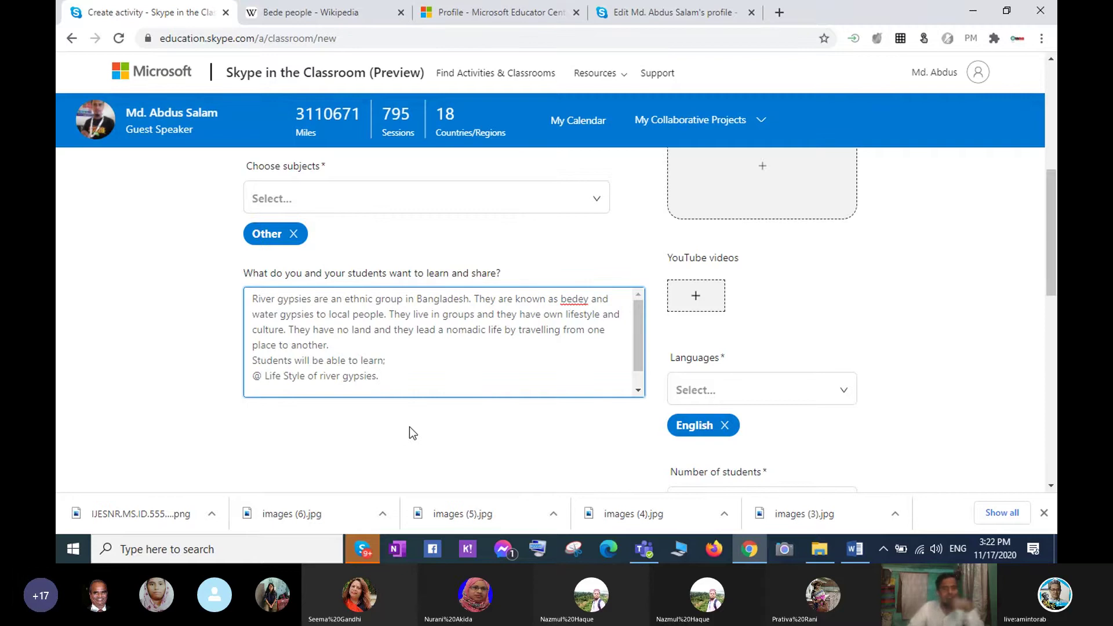
{"action": "scroll", "coordinate": [485, 441], "scroll_direction": "down", "scroll_amount": 1}
{"action": "scroll", "coordinate": [494, 441], "scroll_direction": "up", "scroll_amount": 4}
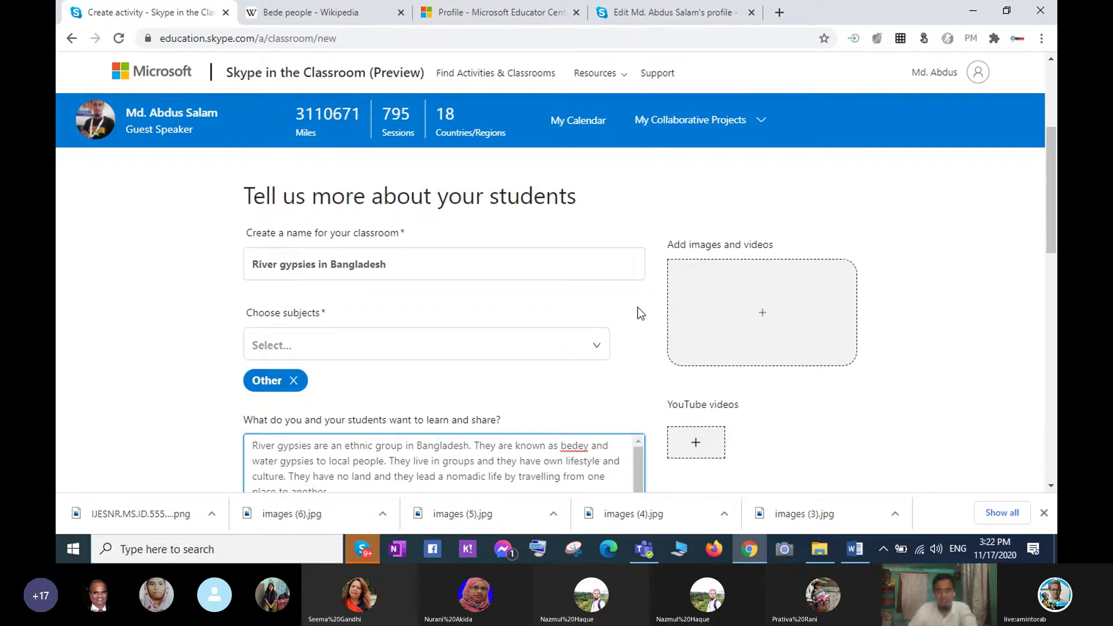
{"action": "scroll", "coordinate": [510, 401], "scroll_direction": "down", "scroll_amount": 5}
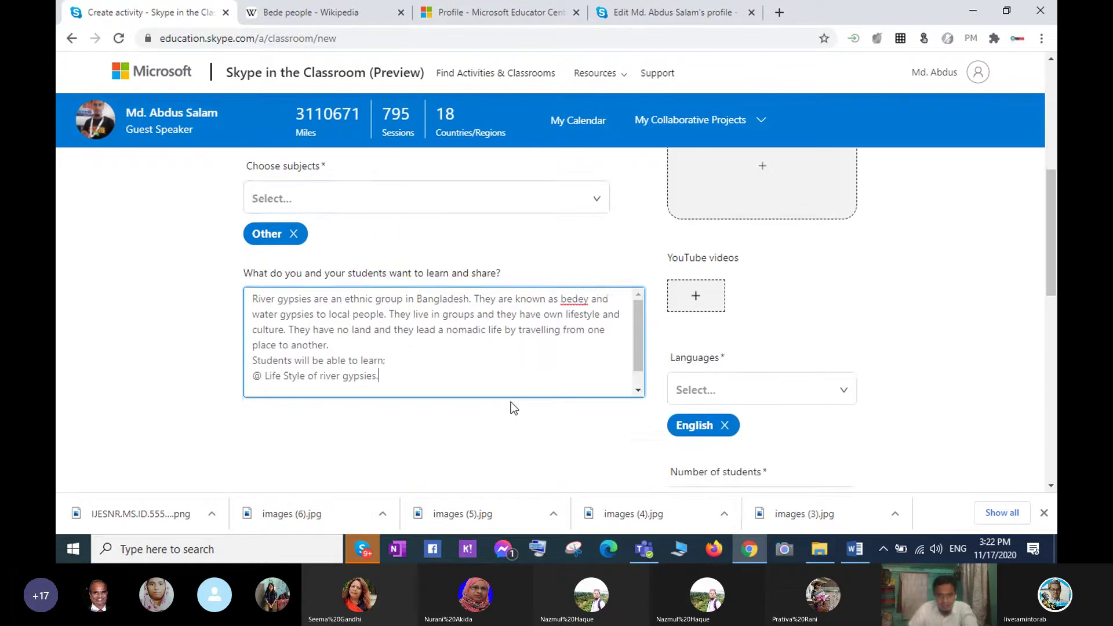
{"action": "scroll", "coordinate": [583, 392], "scroll_direction": "up", "scroll_amount": 5}
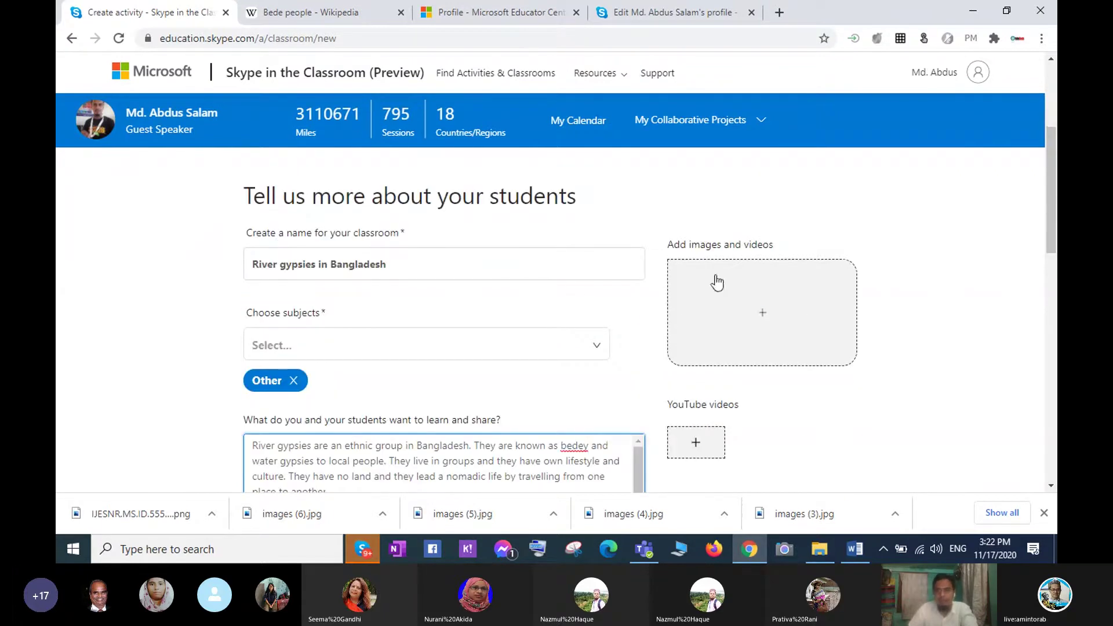
{"action": "left_click", "coordinate": [762, 318]}
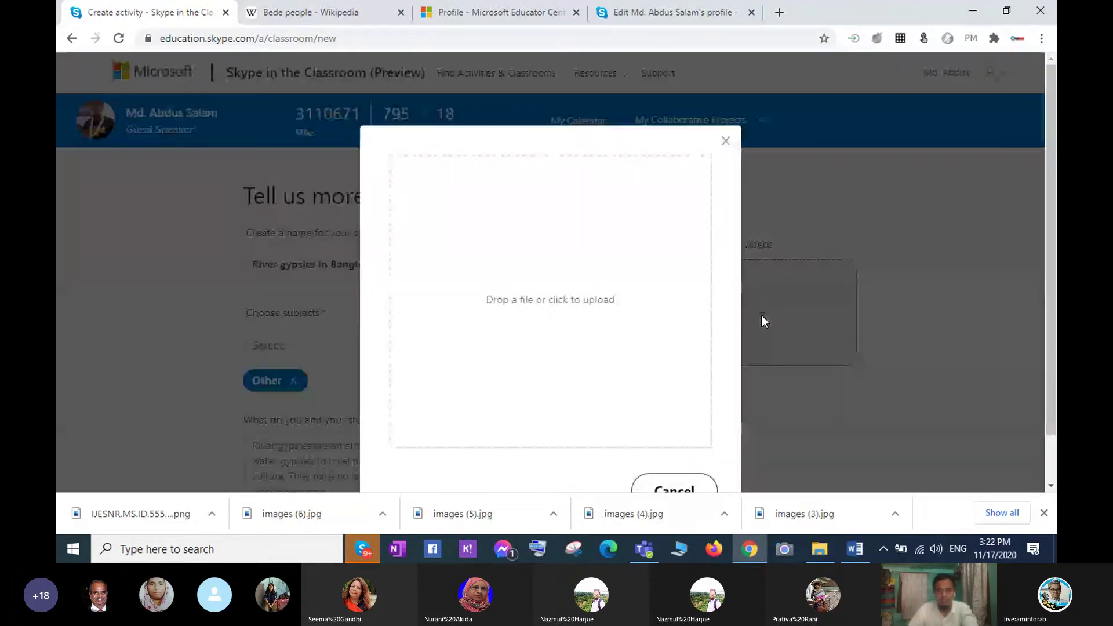
{"action": "left_click", "coordinate": [512, 297]}
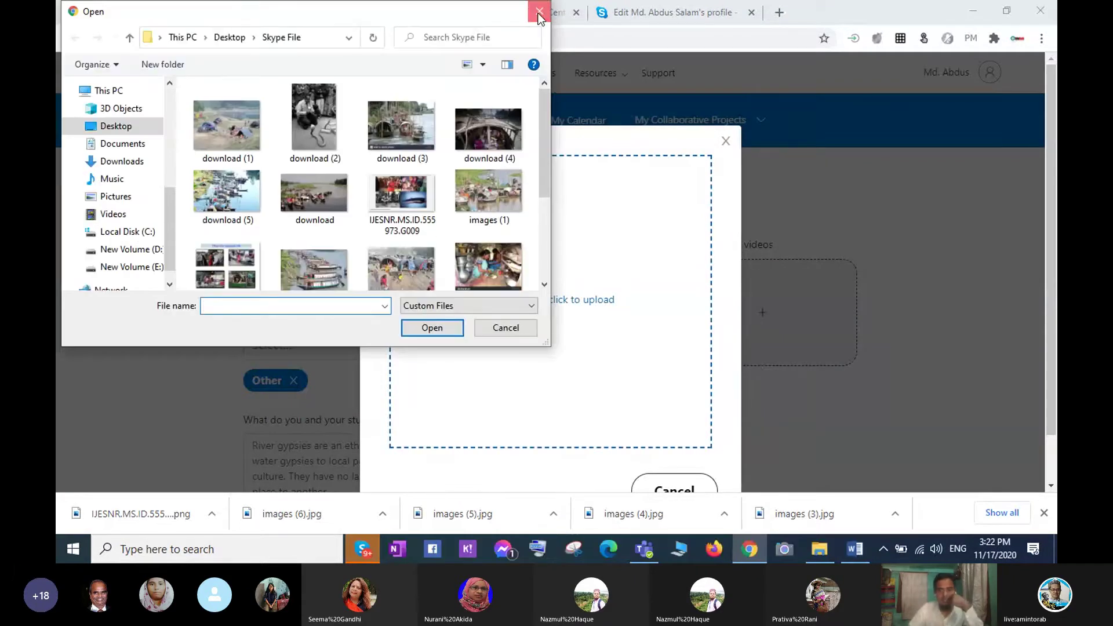
{"action": "left_click", "coordinate": [538, 14]}
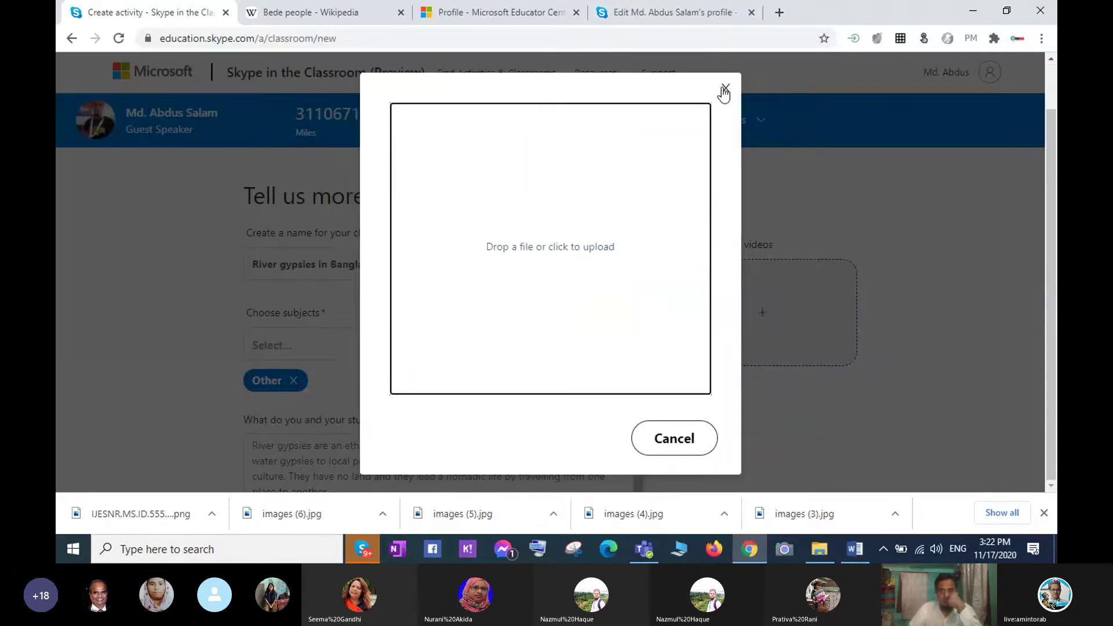
{"action": "left_click", "coordinate": [725, 90]}
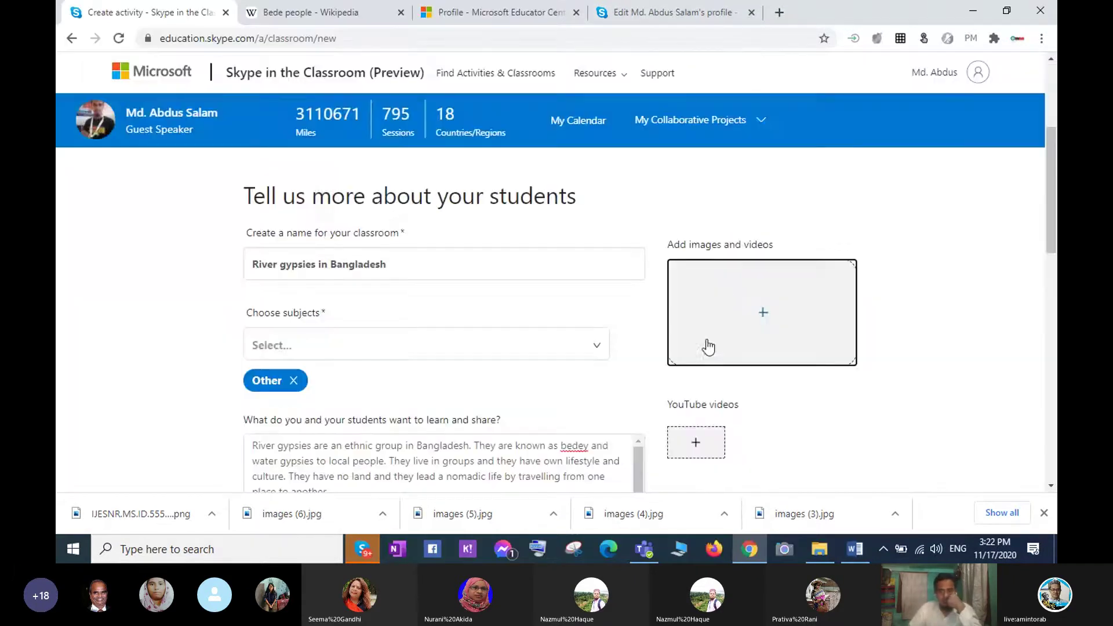
- Upload the first twelve images from the Desktop's Skype File folder, starting with download (1), to the activity's images and videos
{"action": "left_click", "coordinate": [761, 310]}
{"action": "left_click", "coordinate": [543, 302]}
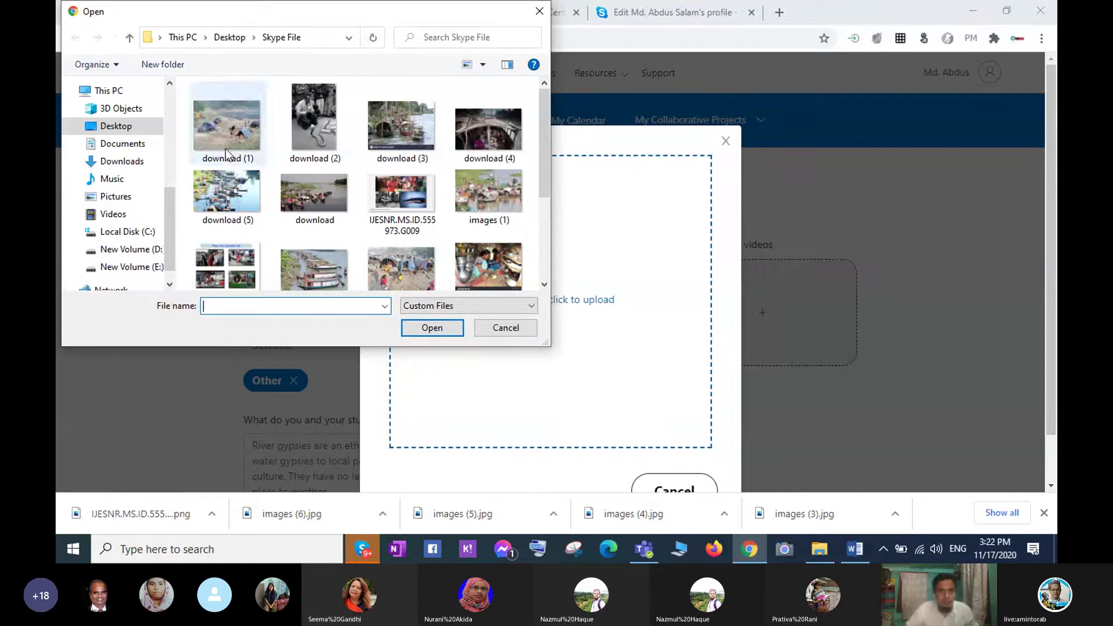
{"action": "left_click_drag", "start_coordinate": [180, 105], "coordinate": [499, 277]}
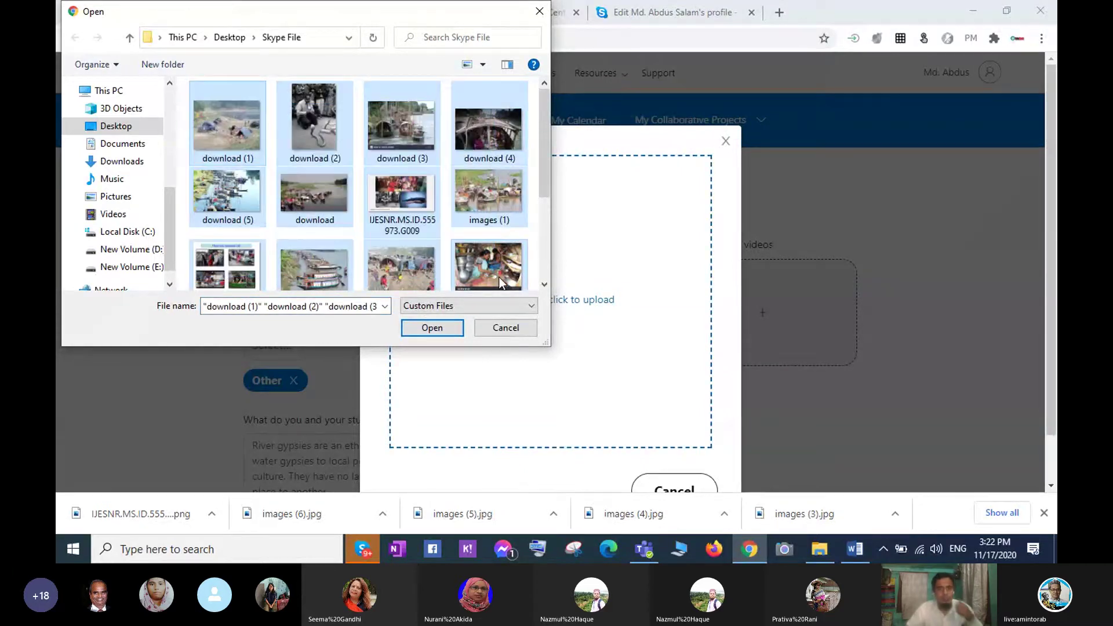
{"action": "left_click", "coordinate": [432, 329]}
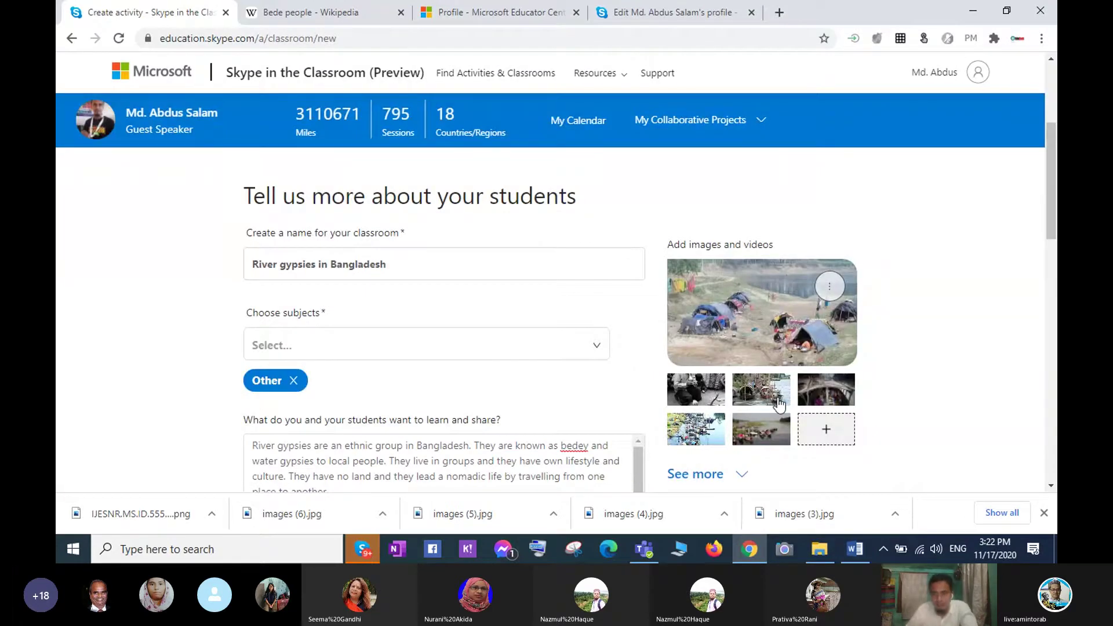
- Open the link entry for adding a YouTube video to the activity
{"action": "scroll", "coordinate": [806, 397], "scroll_direction": "down", "scroll_amount": 1}
{"action": "scroll", "coordinate": [732, 378], "scroll_direction": "down", "scroll_amount": 1}
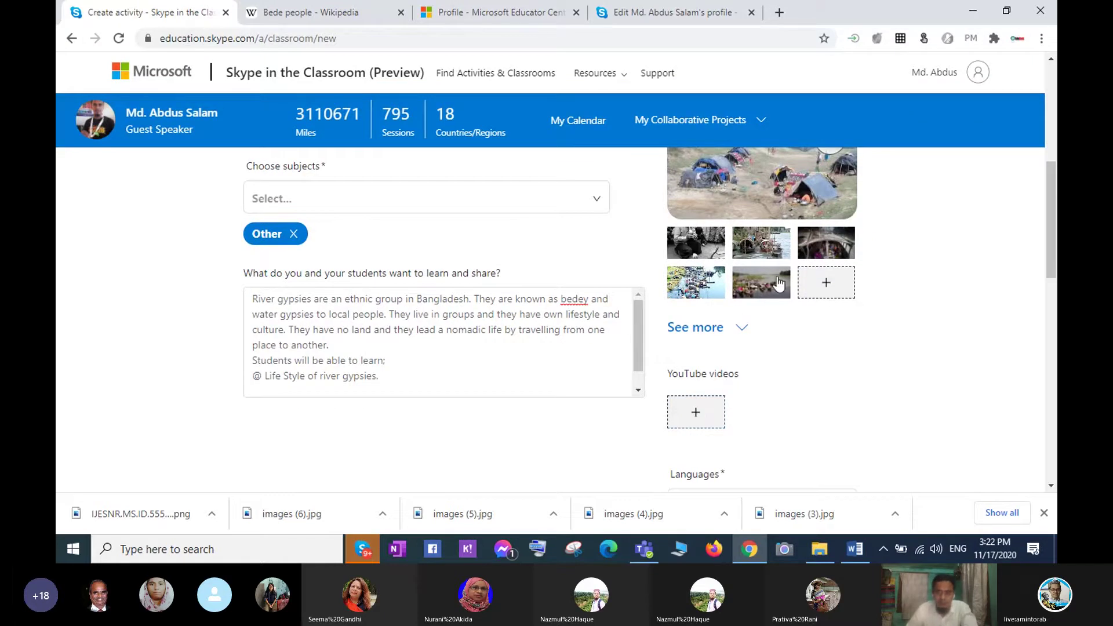
{"action": "left_click", "coordinate": [698, 411]}
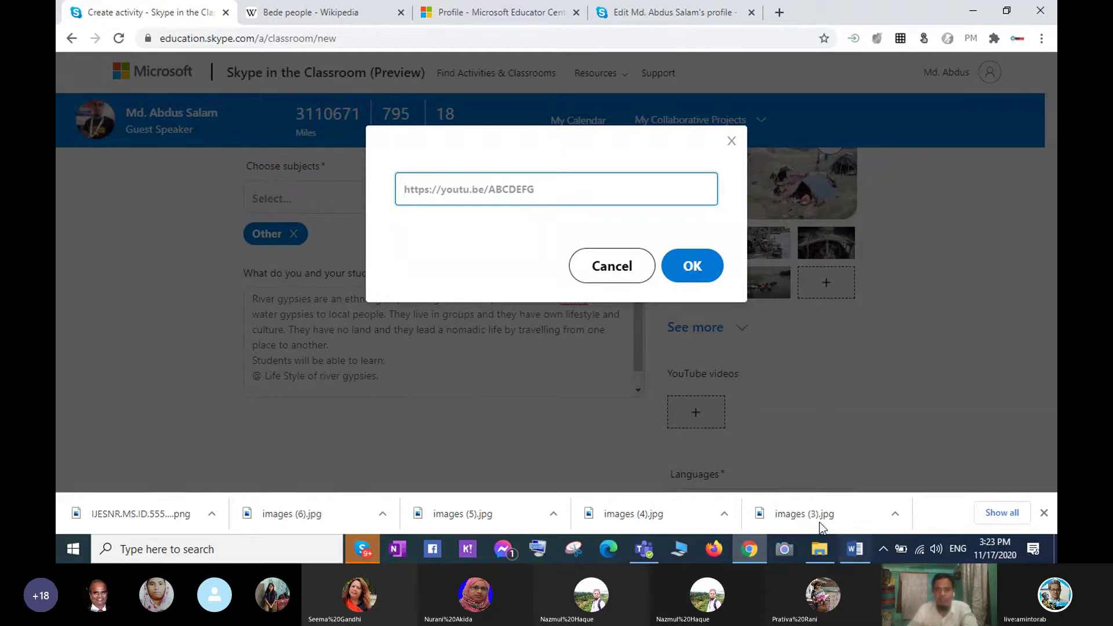
- Switch to the Word document and copy the second YouTube link listed under "River Gipsy Video link:"
{"action": "left_click", "coordinate": [856, 549]}
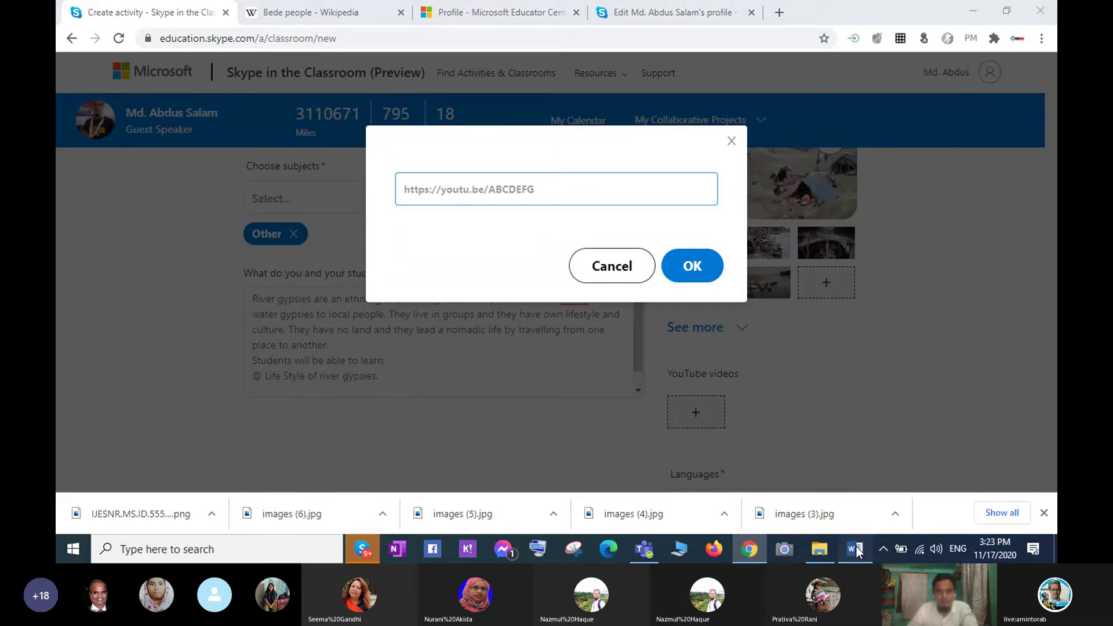
{"action": "left_click", "coordinate": [856, 549]}
{"action": "triple_click", "coordinate": [410, 403]}
{"action": "scroll", "coordinate": [480, 399], "scroll_direction": "down", "scroll_amount": 3}
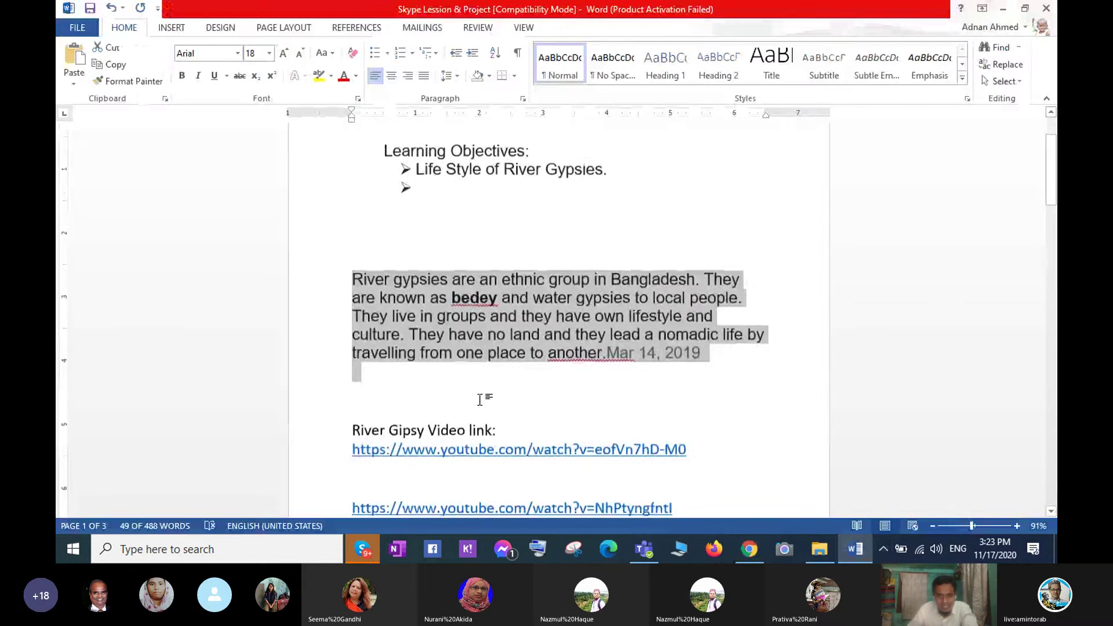
{"action": "scroll", "coordinate": [480, 399], "scroll_direction": "down", "scroll_amount": 1}
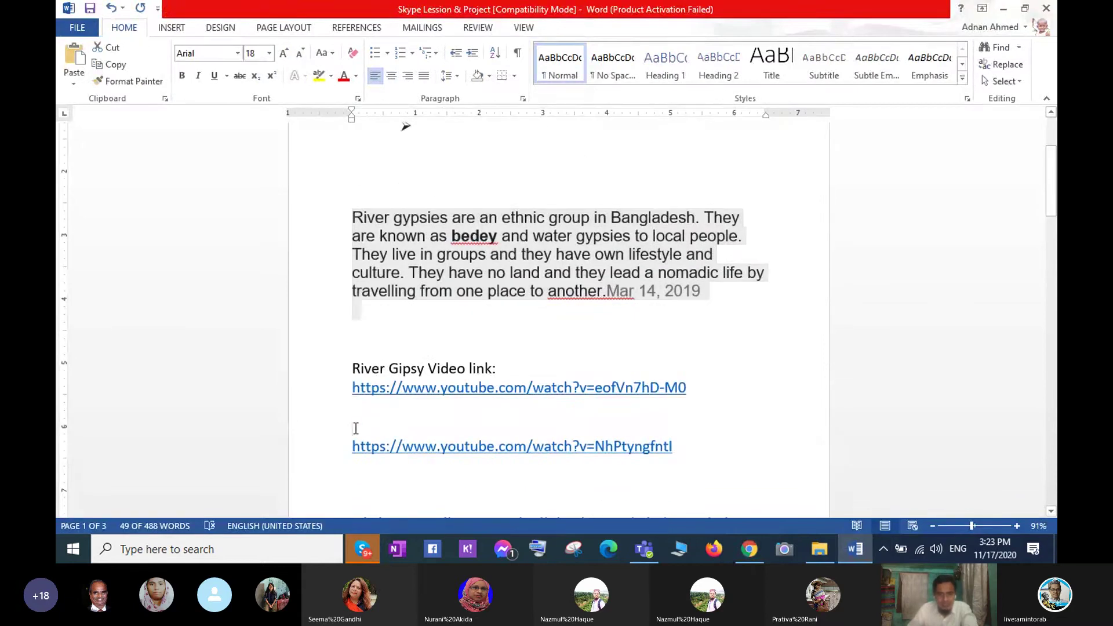
{"action": "left_click_drag", "start_coordinate": [356, 428], "coordinate": [675, 467]}
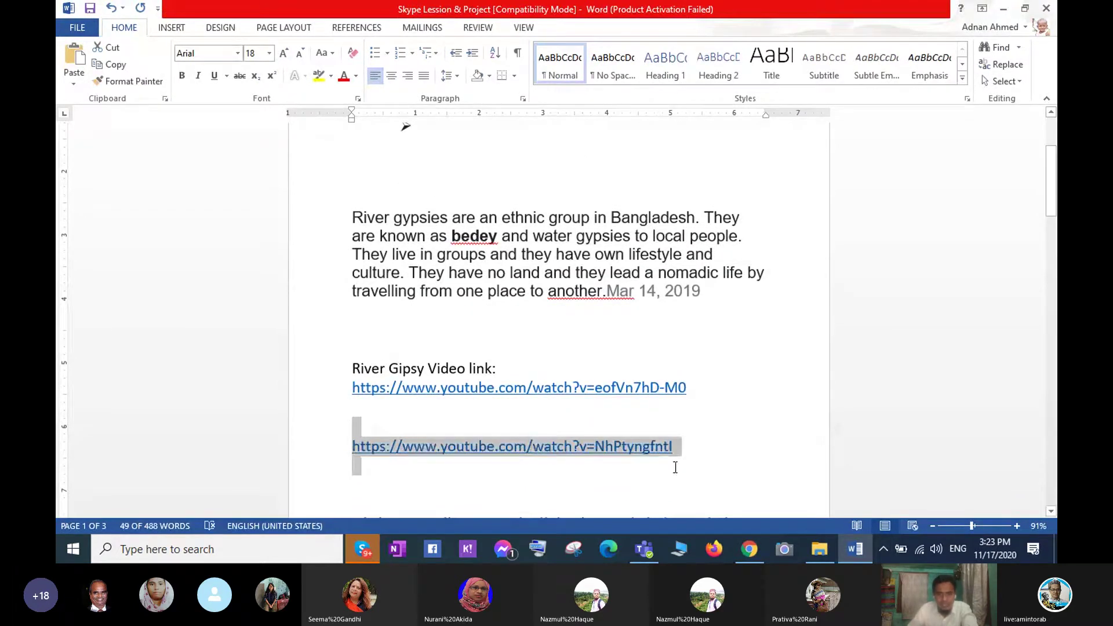
{"action": "right_click", "coordinate": [531, 447]}
{"action": "left_click", "coordinate": [564, 198]}
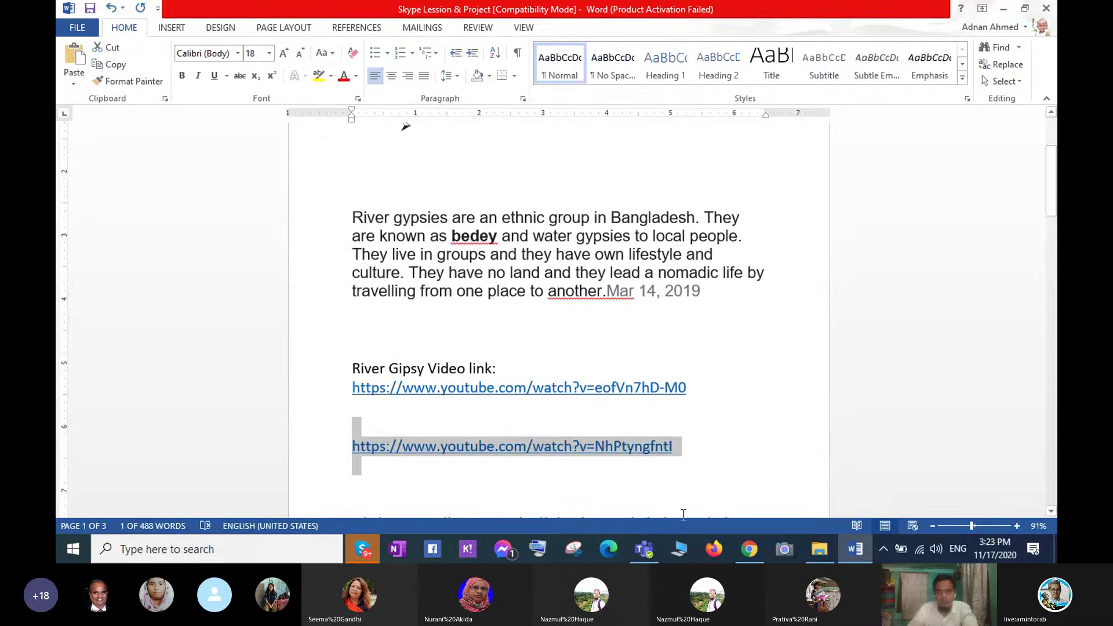
- Return to Chrome and try to paste the second video link as the activity's YouTube video
{"action": "left_click", "coordinate": [749, 550]}
{"action": "left_click", "coordinate": [512, 184]}
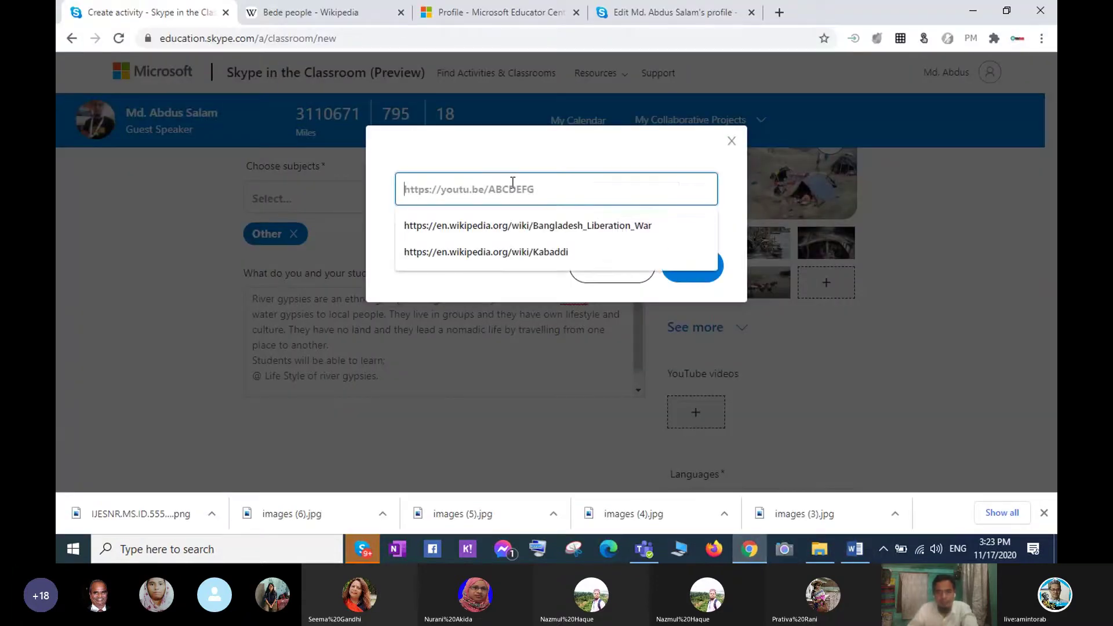
{"action": "right_click", "coordinate": [513, 185]}
{"action": "left_click", "coordinate": [548, 297]}
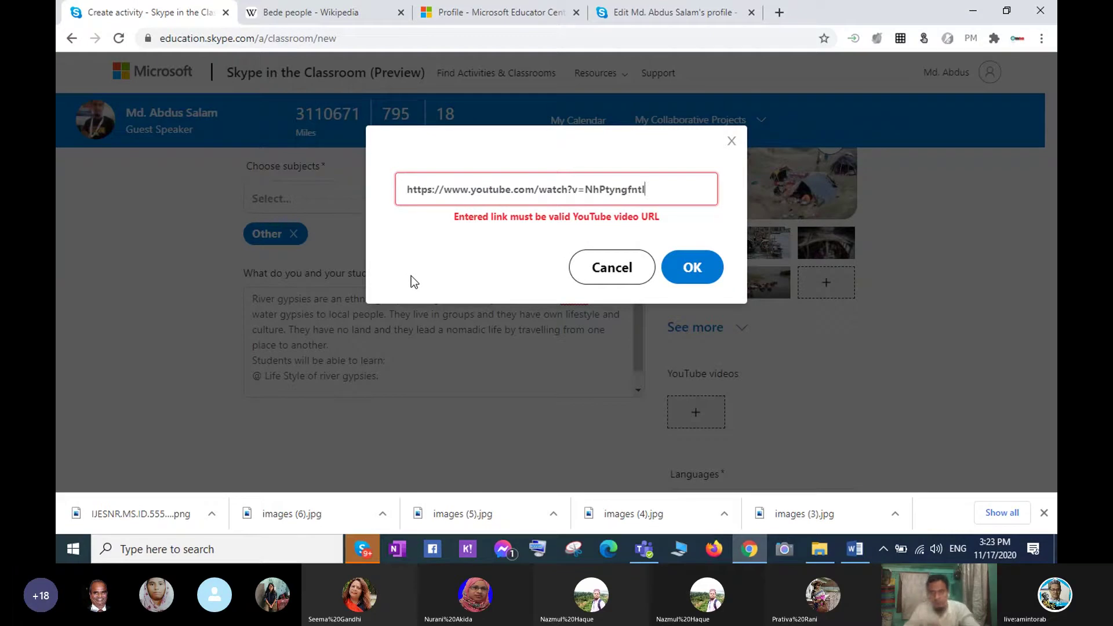
- Clear the pasted link from the YouTube video entry
{"action": "key", "text": "BackSpace"}
{"action": "key", "text": "BackSpace"}
{"action": "key", "text": "BackSpace"}
{"action": "key", "text": "BackSpace"}
{"action": "key", "text": "BackSpace"}
{"action": "key", "text": "BackSpace"}
{"action": "key", "text": "BackSpace"}
{"action": "key", "text": "BackSpace"}
{"action": "key", "text": "BackSpace"}
{"action": "key", "text": "BackSpace"}
{"action": "key", "text": "BackSpace"}
{"action": "key", "text": "BackSpace"}
{"action": "key", "text": "BackSpace"}
{"action": "key", "text": "BackSpace"}
{"action": "key", "text": "BackSpace"}
{"action": "key", "text": "BackSpace"}
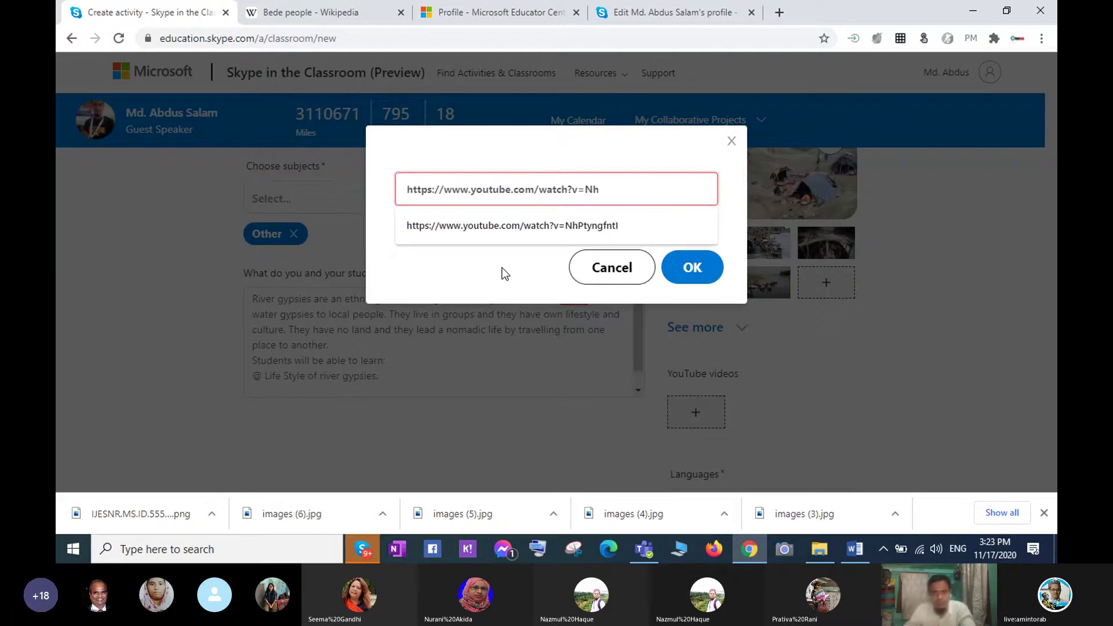
{"action": "key", "text": "BackSpace"}
{"action": "key", "text": "BackSpace"}
{"action": "key", "text": "BackSpace"}
{"action": "key", "text": "BackSpace"}
{"action": "key", "text": "BackSpace"}
{"action": "key", "text": "BackSpace"}
{"action": "key", "text": "BackSpace"}
{"action": "key", "text": "BackSpace"}
{"action": "key", "text": "BackSpace"}
{"action": "key", "text": "BackSpace"}
{"action": "key", "text": "BackSpace"}
{"action": "key", "text": "BackSpace"}
{"action": "key", "text": "BackSpace"}
{"action": "key", "text": "BackSpace"}
{"action": "key", "text": "BackSpace"}
{"action": "key", "text": "BackSpace"}
{"action": "key", "text": "BackSpace"}
{"action": "key", "text": "BackSpace"}
{"action": "key", "text": "BackSpace"}
{"action": "key", "text": "BackSpace"}
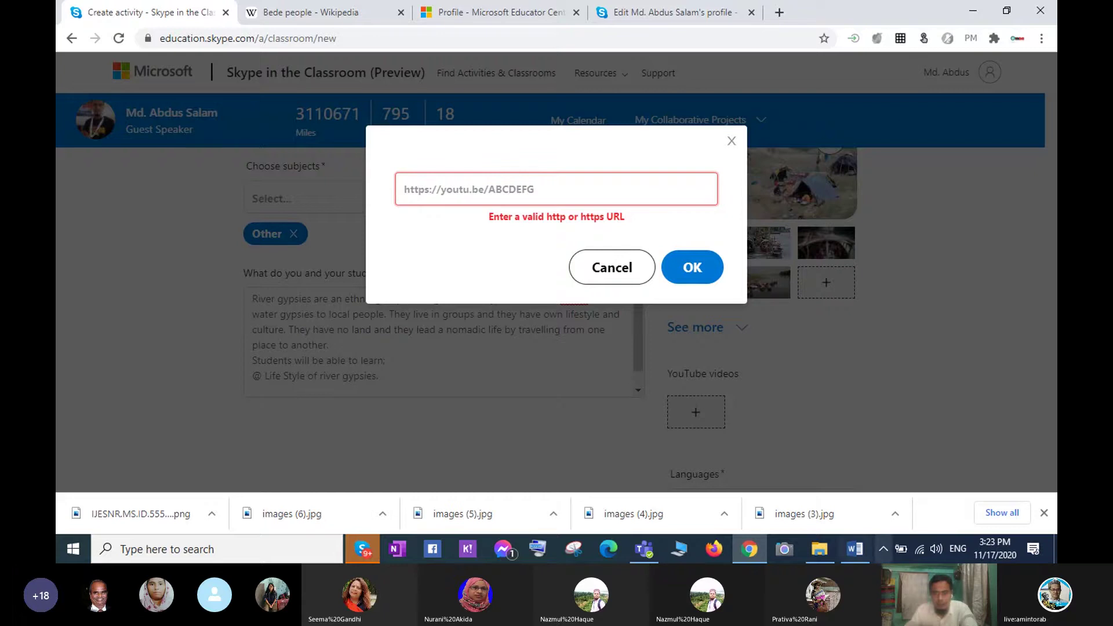
{"action": "left_click", "coordinate": [864, 551]}
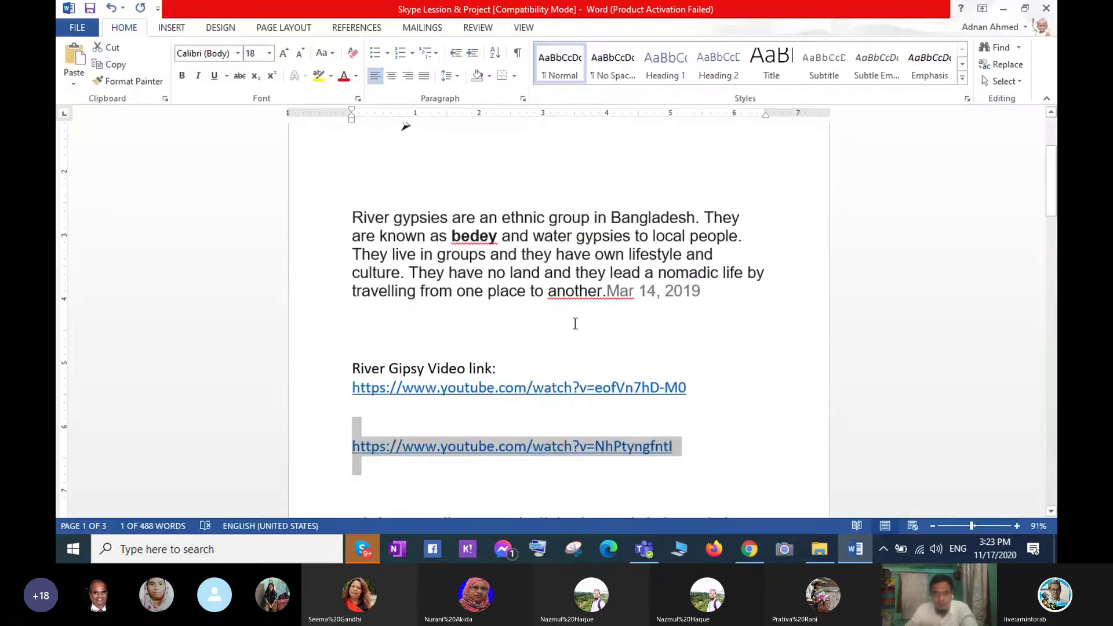
{"action": "left_click_drag", "start_coordinate": [353, 388], "coordinate": [703, 393]}
{"action": "key", "text": "ctrl+c"}
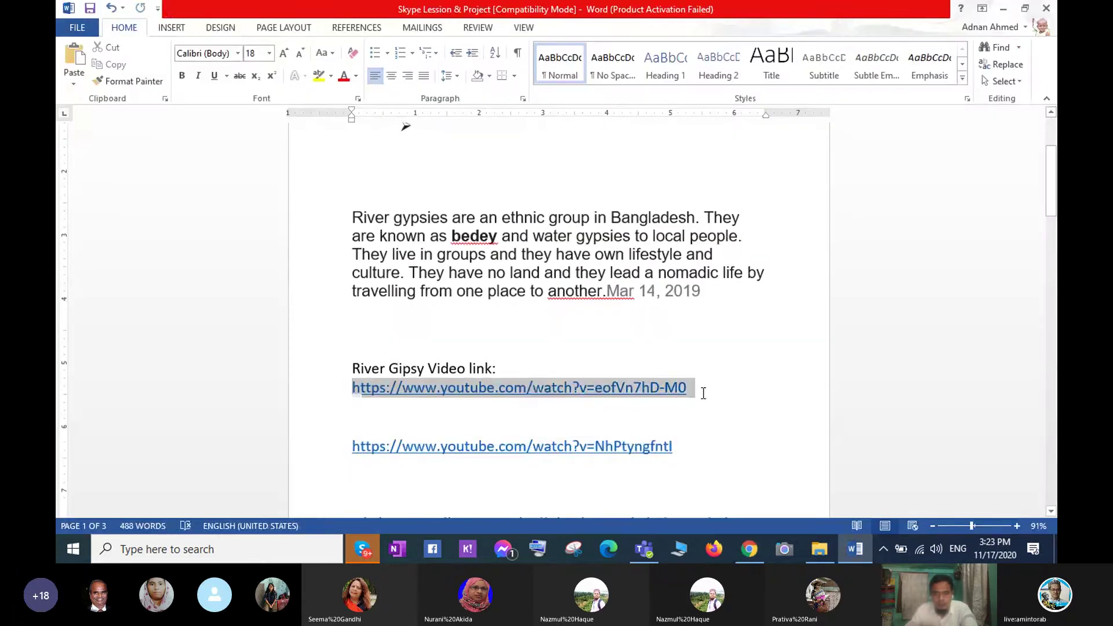
{"action": "right_click", "coordinate": [569, 397]}
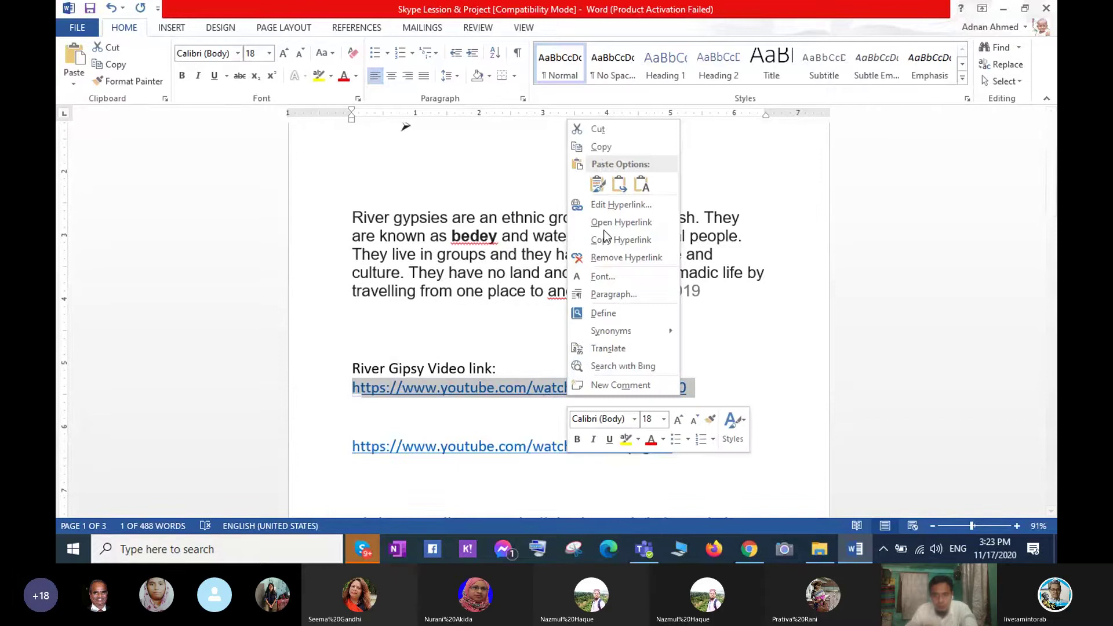
{"action": "left_click", "coordinate": [601, 147]}
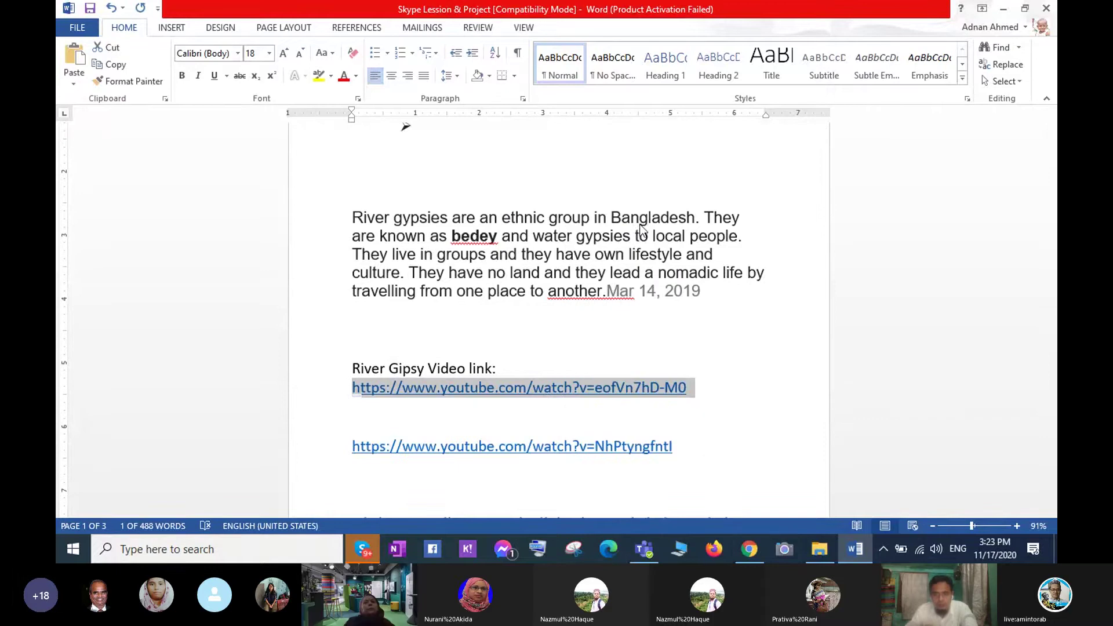
- Return to Chrome, paste the first video link into the YouTube video entry and add it to the activity
{"action": "left_click", "coordinate": [749, 549]}
{"action": "right_click", "coordinate": [479, 188]}
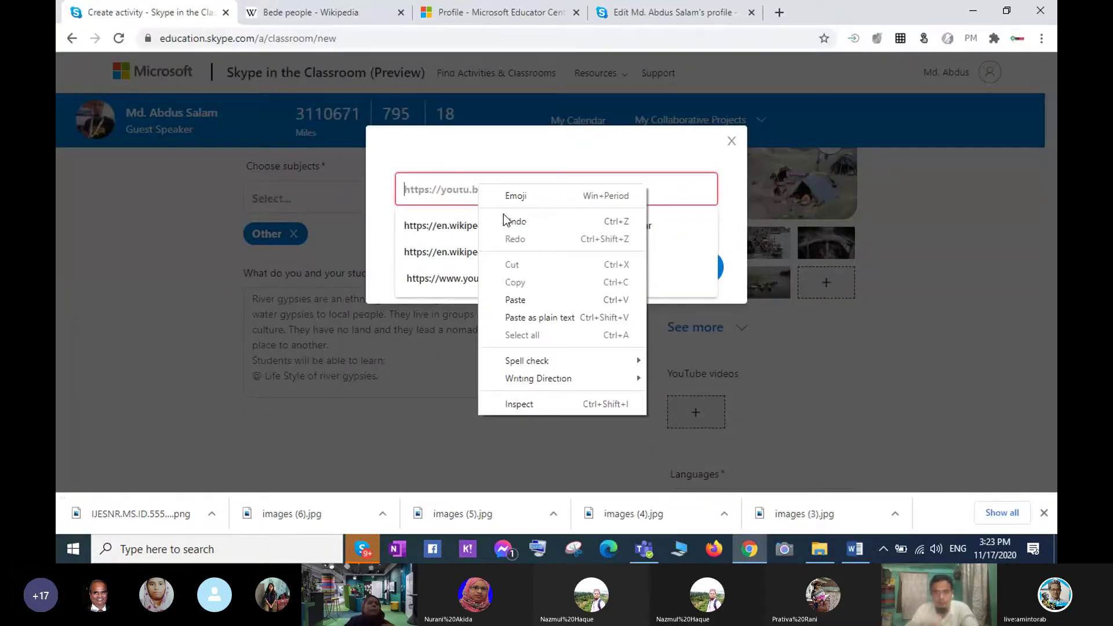
{"action": "left_click", "coordinate": [514, 299]}
{"action": "left_click", "coordinate": [689, 267]}
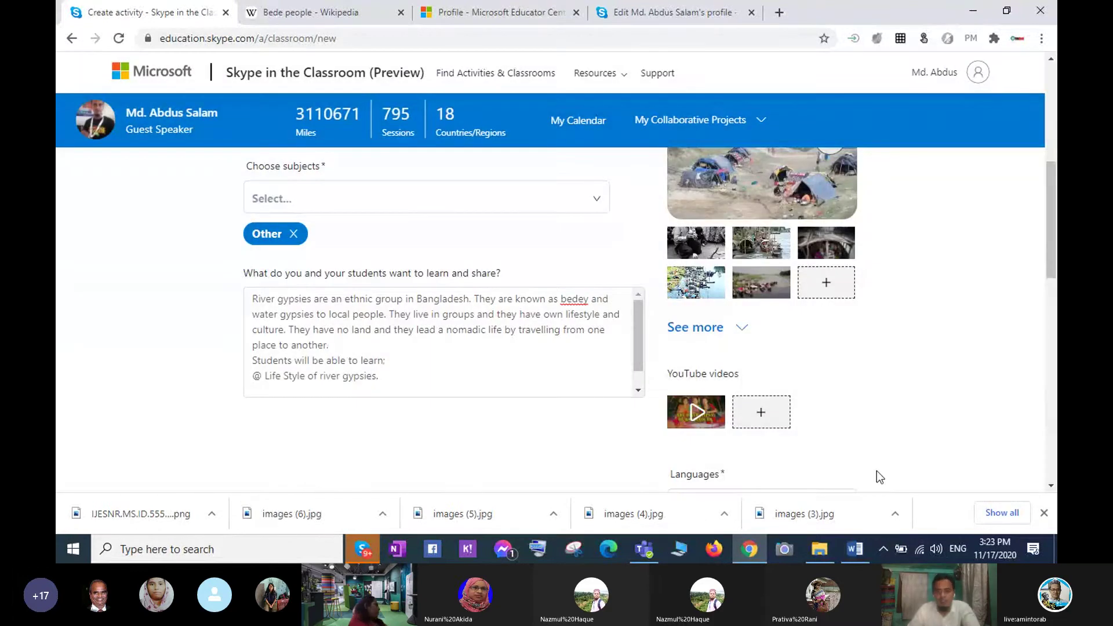
- Show the options for the added YouTube video
{"action": "scroll", "coordinate": [697, 444], "scroll_direction": "down", "scroll_amount": 1}
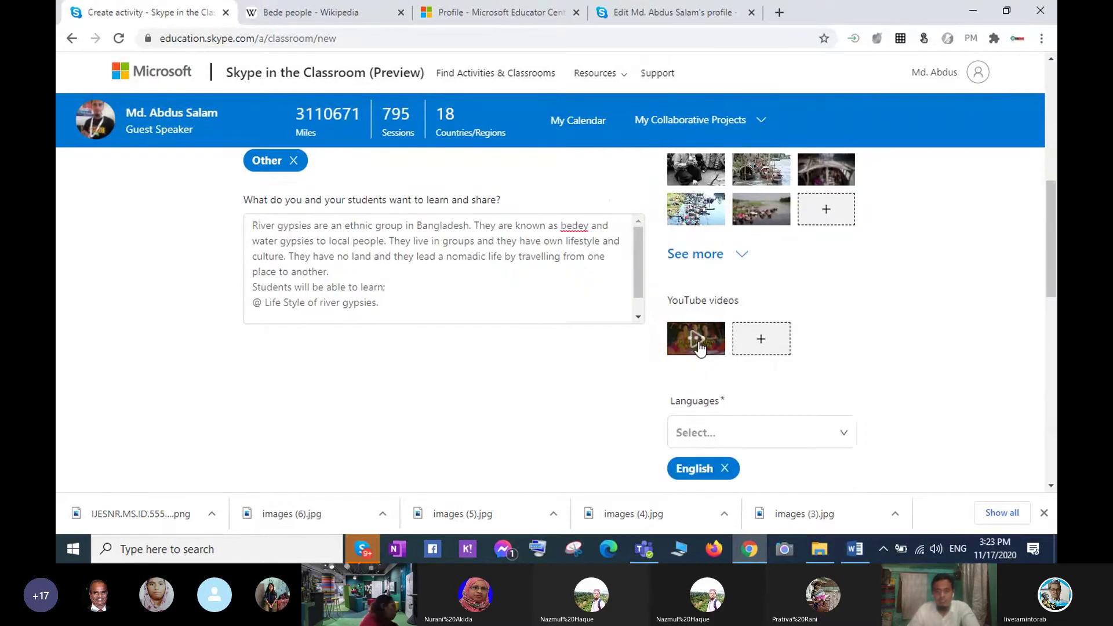
{"action": "left_click", "coordinate": [698, 342]}
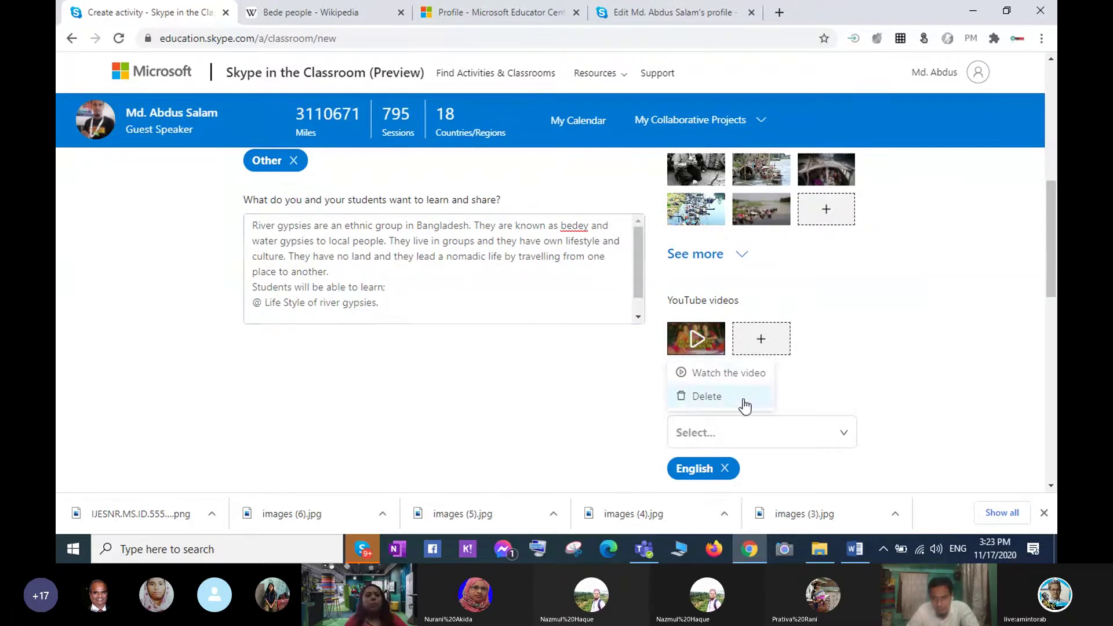
- Add Bengali to the activity's languages
{"action": "scroll", "coordinate": [745, 406], "scroll_direction": "down", "scroll_amount": 1}
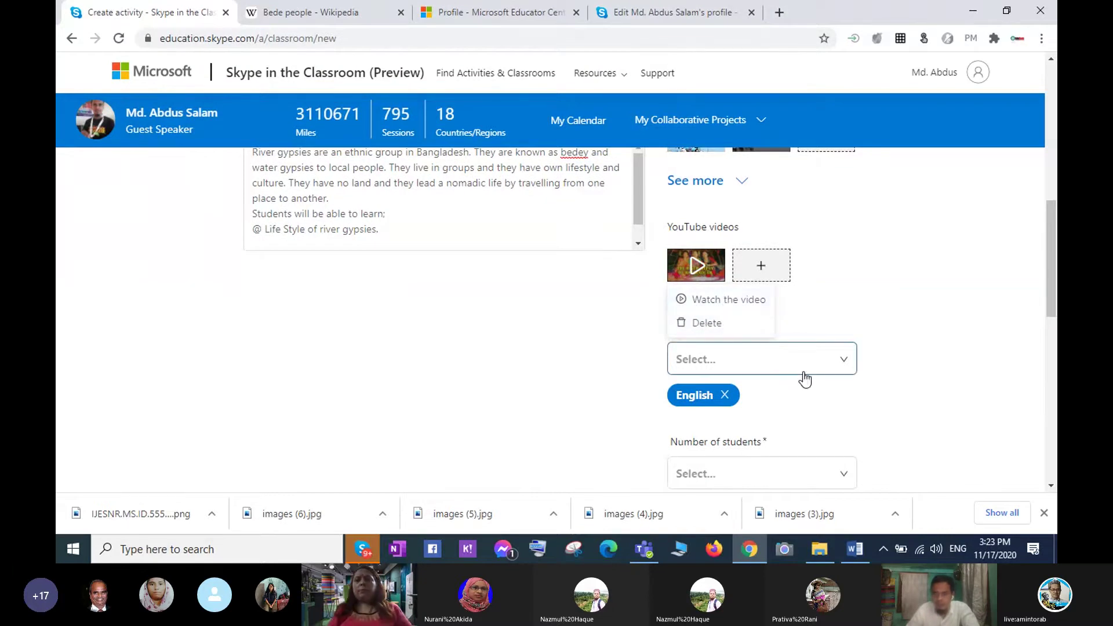
{"action": "left_click", "coordinate": [844, 365]}
{"action": "scroll", "coordinate": [762, 427], "scroll_direction": "down", "scroll_amount": 1}
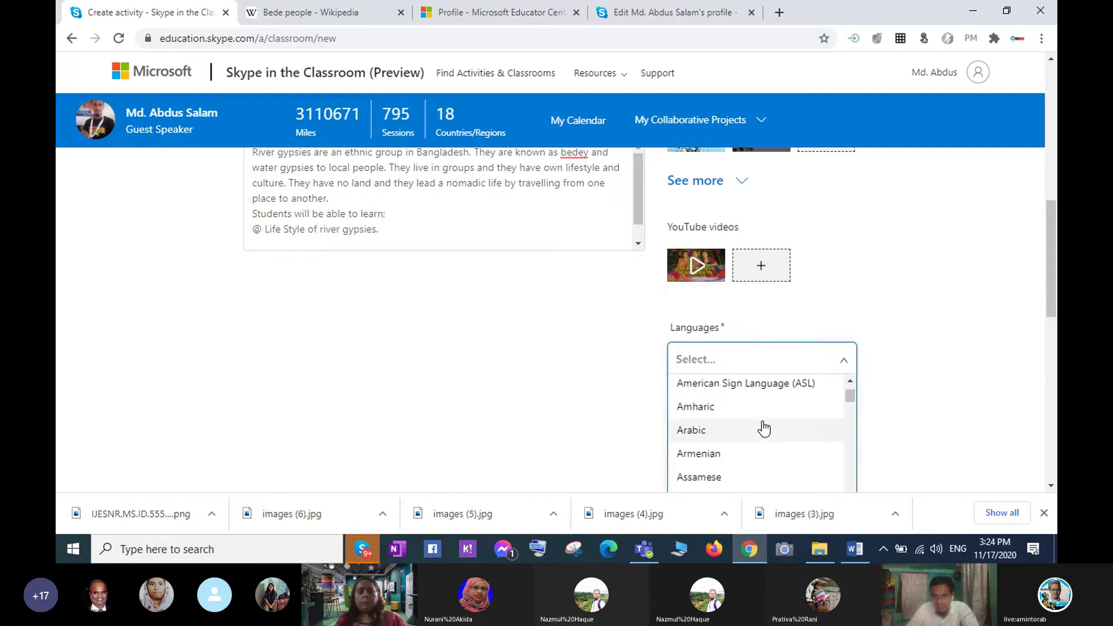
{"action": "scroll", "coordinate": [764, 428], "scroll_direction": "down", "scroll_amount": 2}
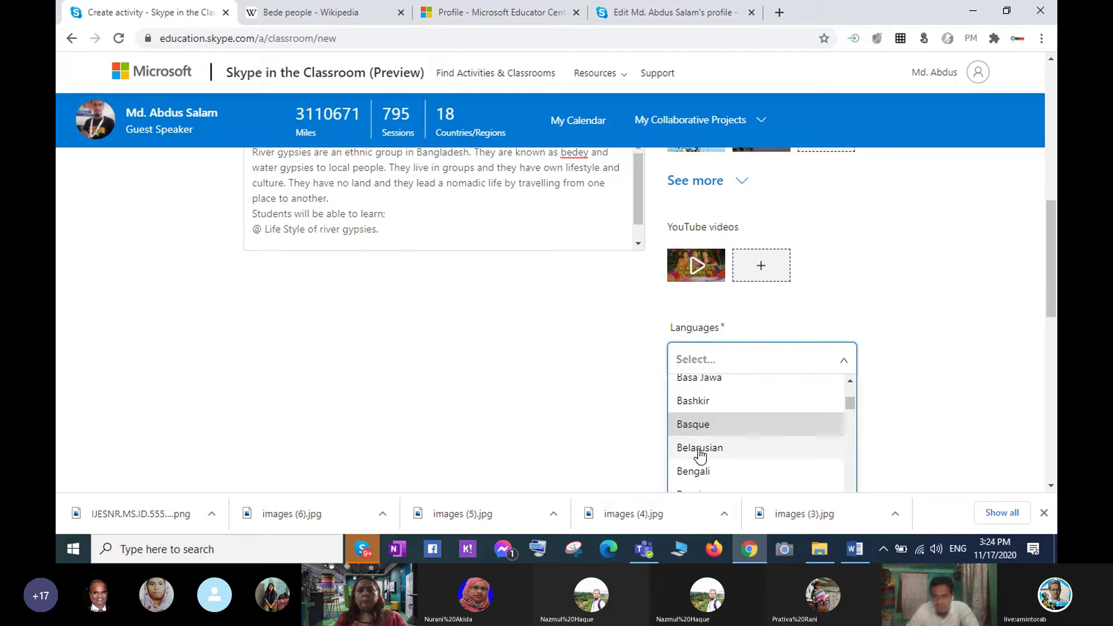
{"action": "scroll", "coordinate": [703, 441], "scroll_direction": "down", "scroll_amount": 1}
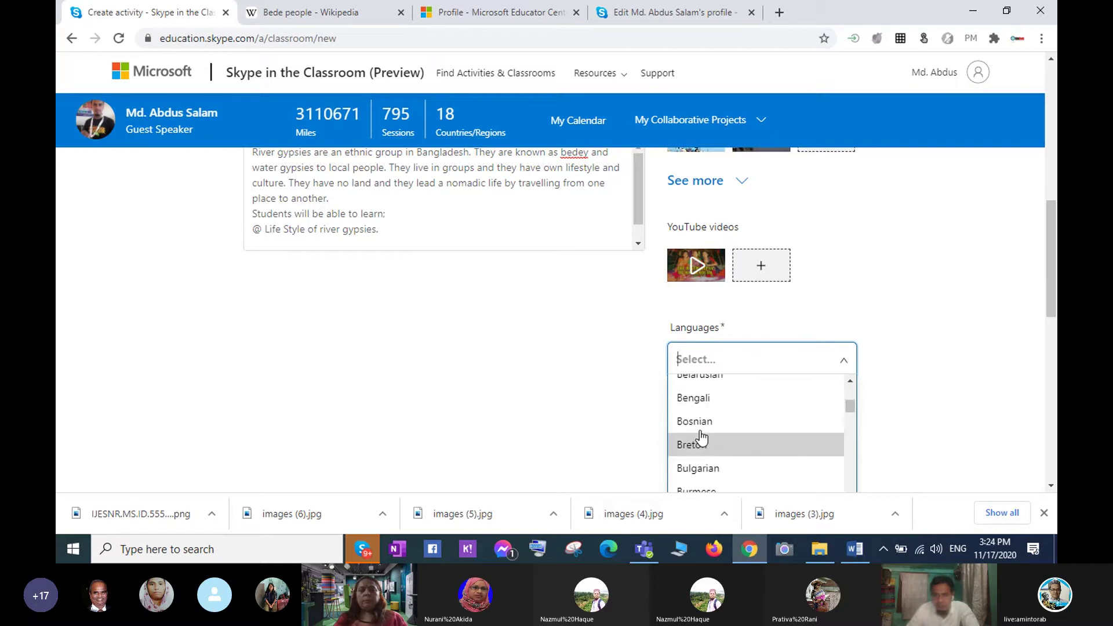
{"action": "left_click", "coordinate": [702, 400]}
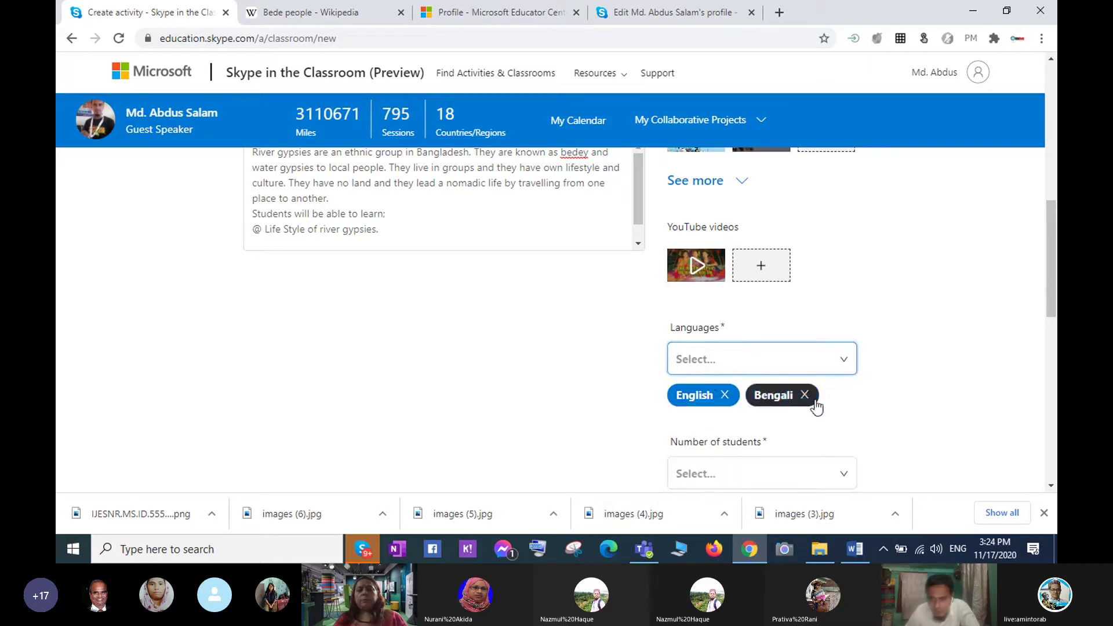
- Set the activity's number of students to 40-50
{"action": "scroll", "coordinate": [731, 382], "scroll_direction": "down", "scroll_amount": 1}
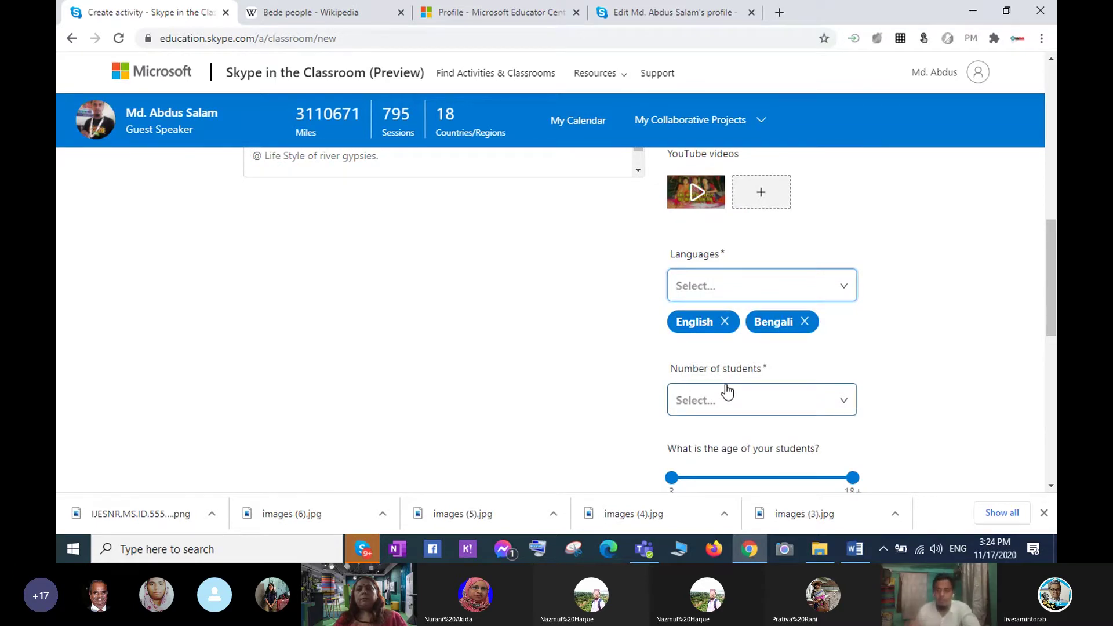
{"action": "left_click", "coordinate": [838, 400]}
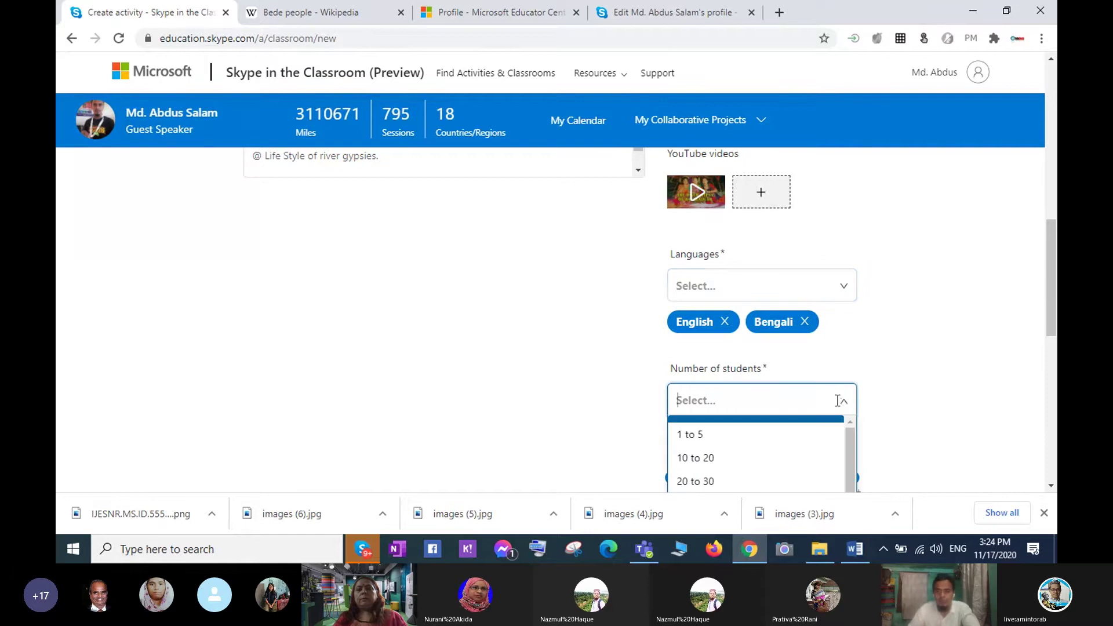
{"action": "scroll", "coordinate": [899, 378], "scroll_direction": "down", "scroll_amount": 1}
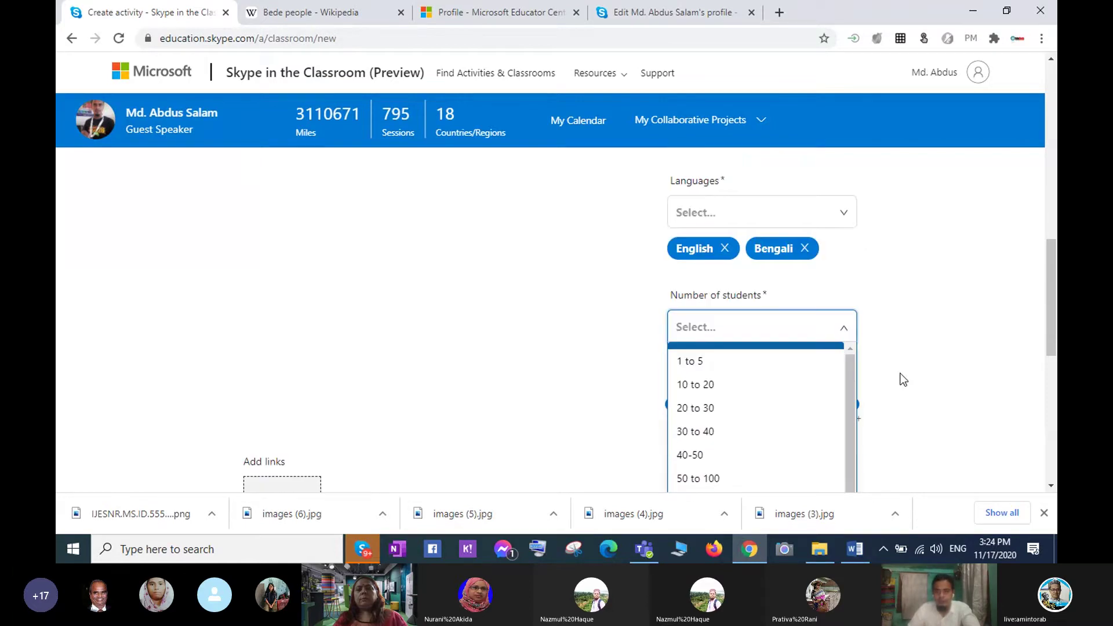
{"action": "left_click", "coordinate": [710, 461]}
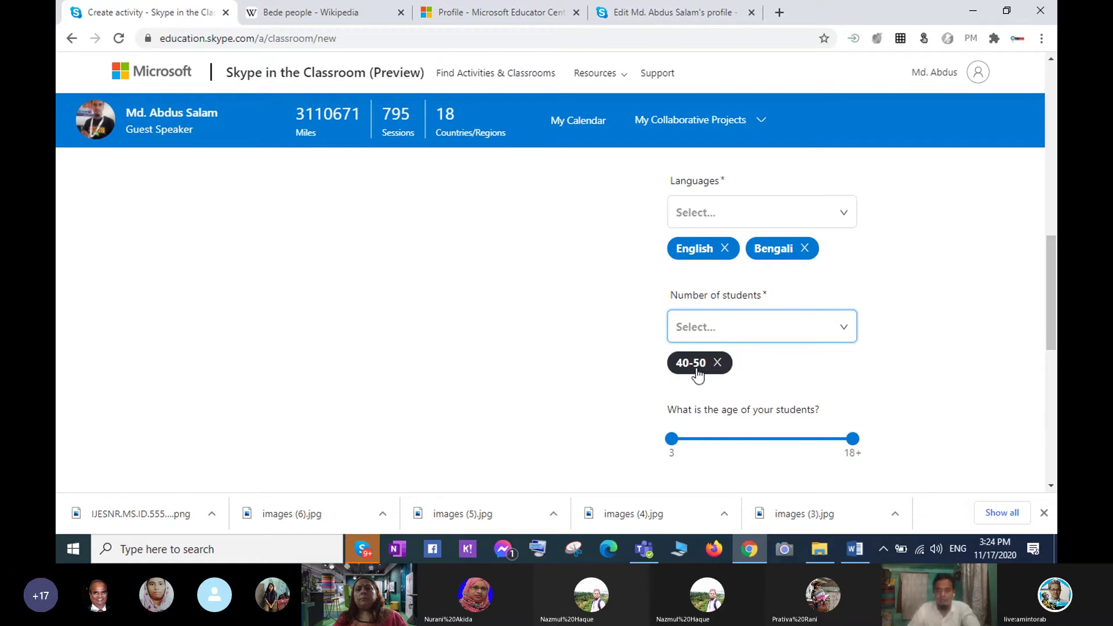
- Raise the lower limit of the students' age range to 7
{"action": "scroll", "coordinate": [719, 378], "scroll_direction": "down", "scroll_amount": 1}
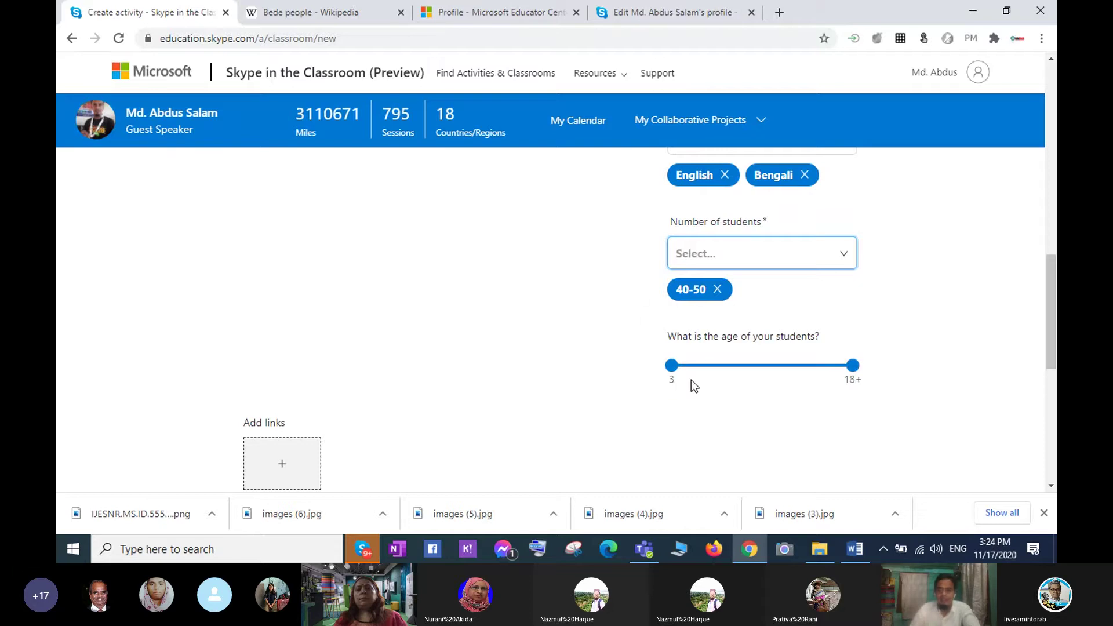
{"action": "mouse_move", "coordinate": [670, 374]}
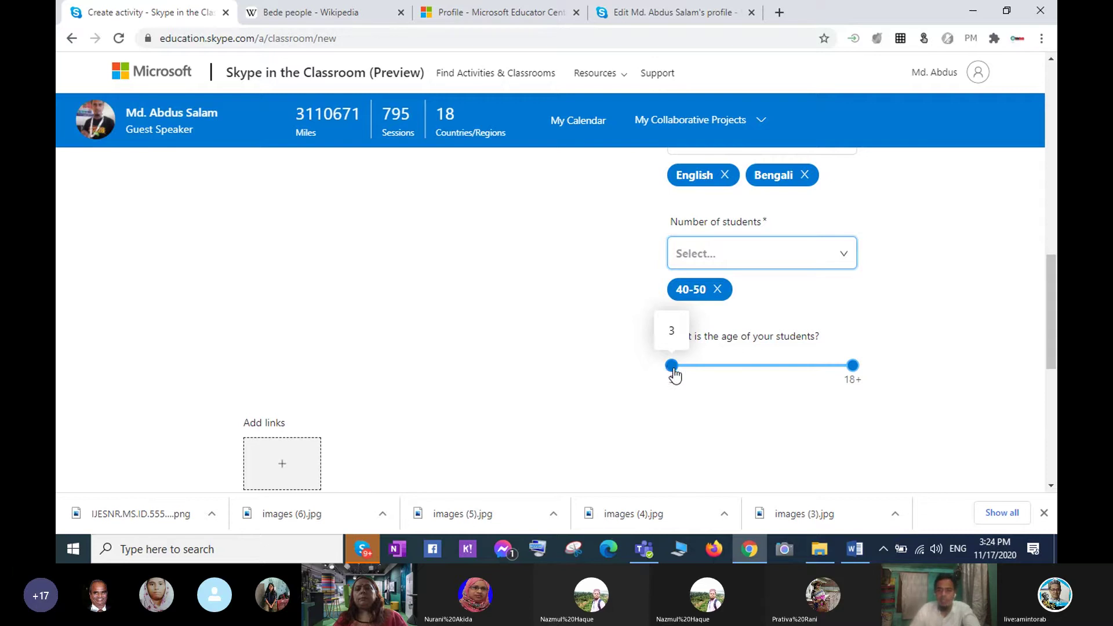
{"action": "left_click_drag", "start_coordinate": [674, 376], "coordinate": [722, 374]}
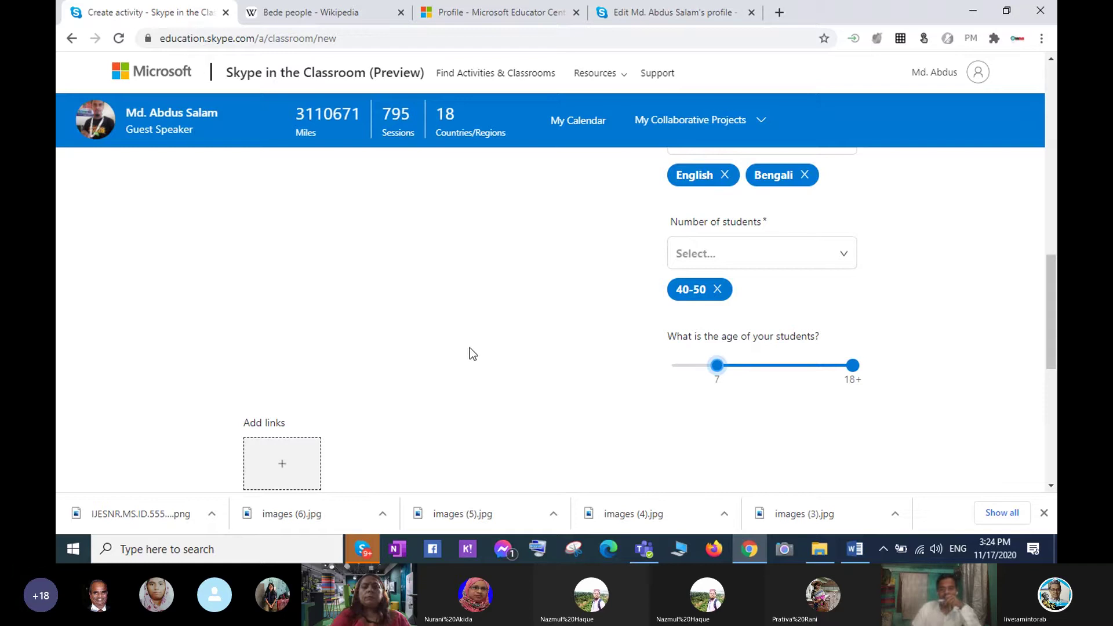
- Show the option for adding a link to the activity, and copy the address of the Bede people Wikipedia article
{"action": "scroll", "coordinate": [529, 374], "scroll_direction": "down", "scroll_amount": 2}
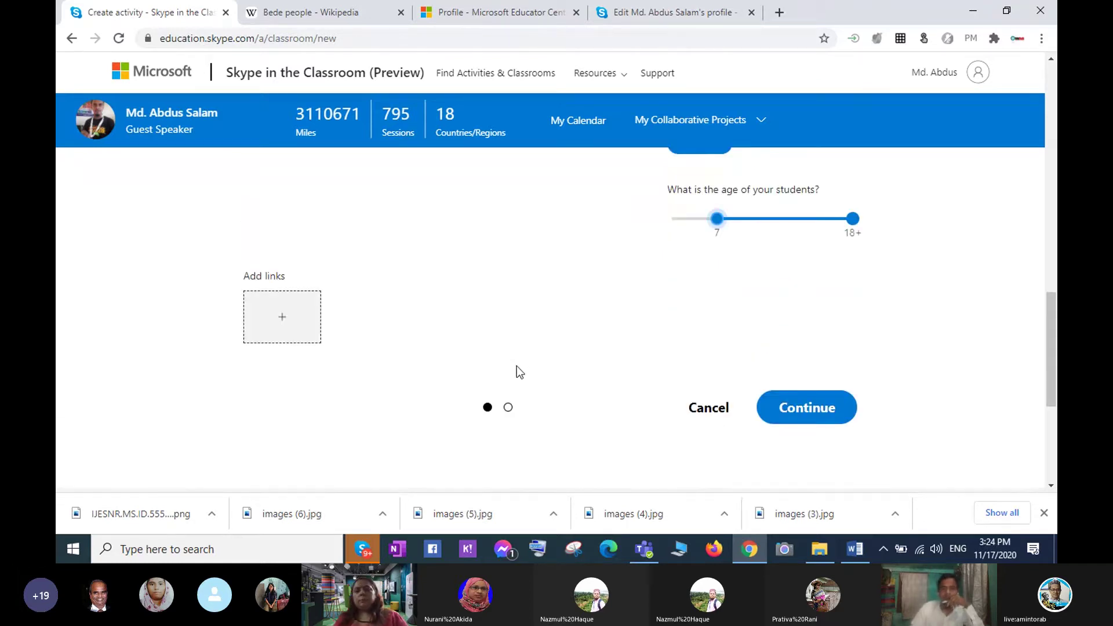
{"action": "scroll", "coordinate": [541, 377], "scroll_direction": "up", "scroll_amount": 2}
{"action": "scroll", "coordinate": [539, 379], "scroll_direction": "down", "scroll_amount": 1}
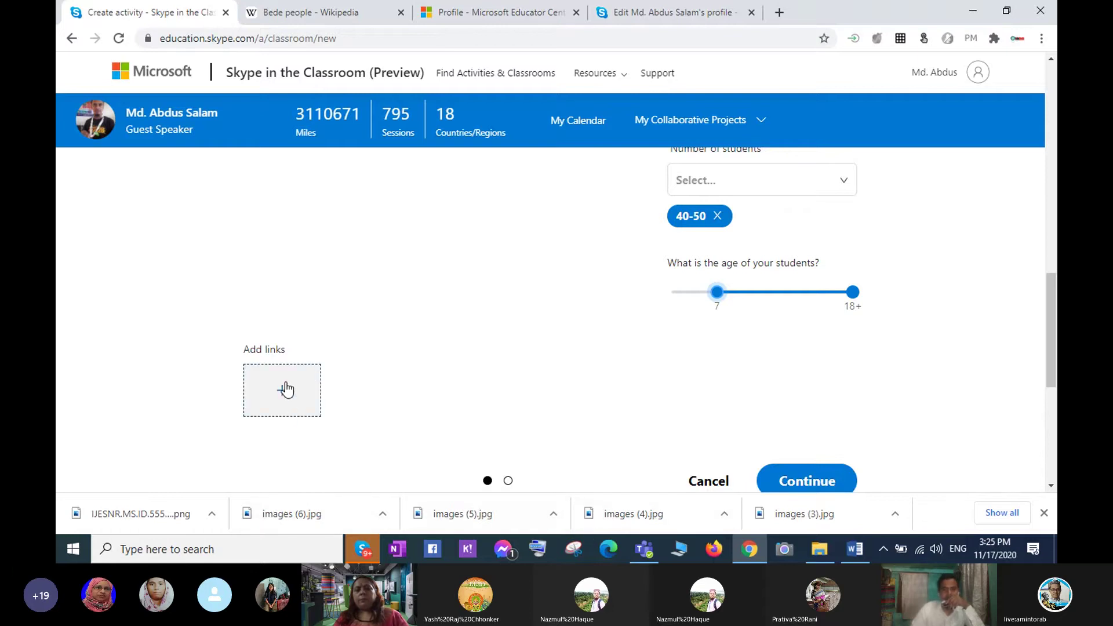
{"action": "left_click", "coordinate": [283, 401]}
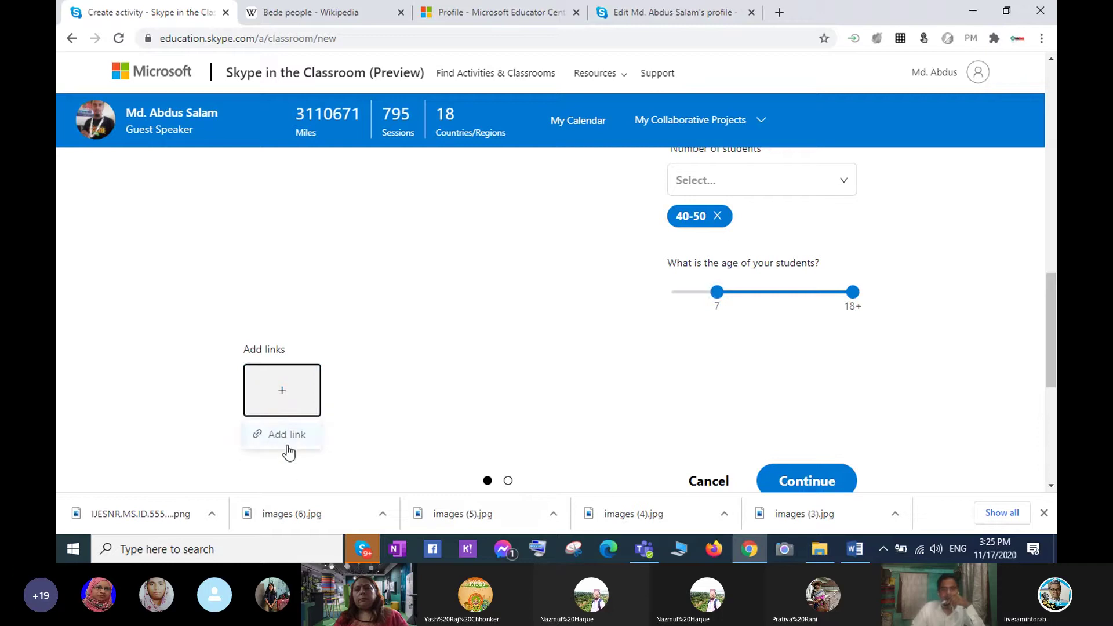
{"action": "left_click", "coordinate": [317, 17]}
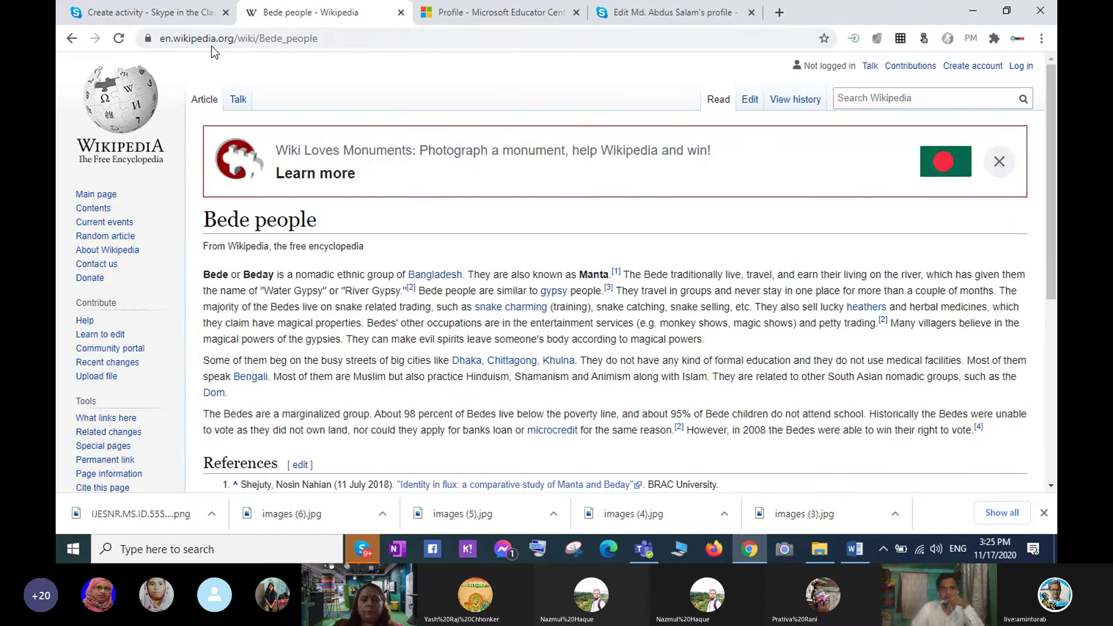
{"action": "right_click", "coordinate": [212, 39]}
{"action": "key", "text": "ctrl+c"}
{"action": "left_click", "coordinate": [249, 121]}
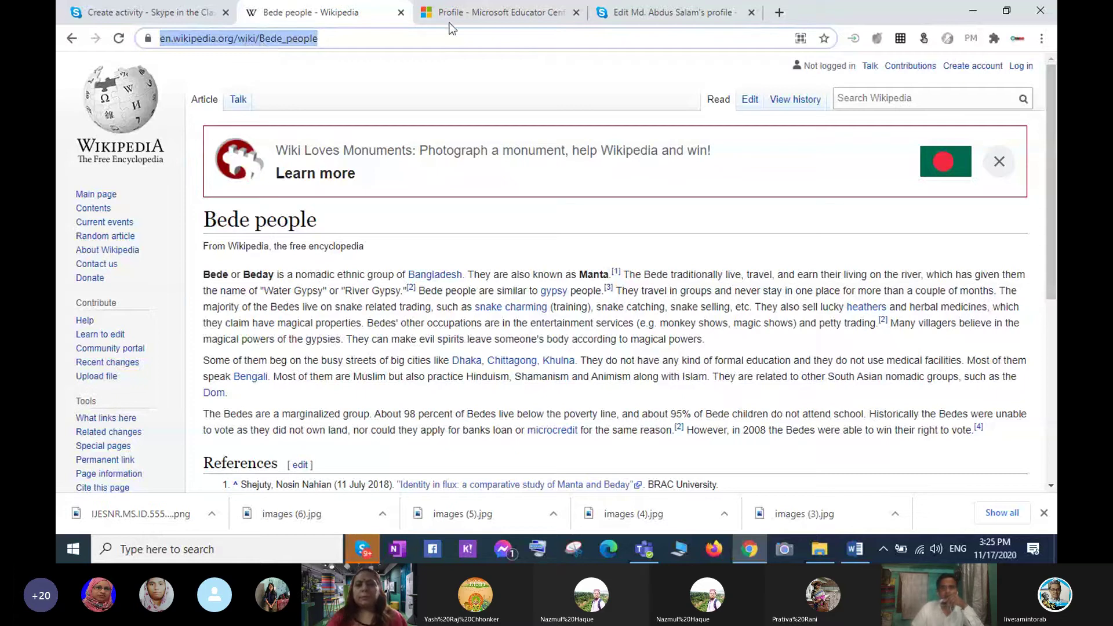
{"action": "left_click", "coordinate": [649, 12]}
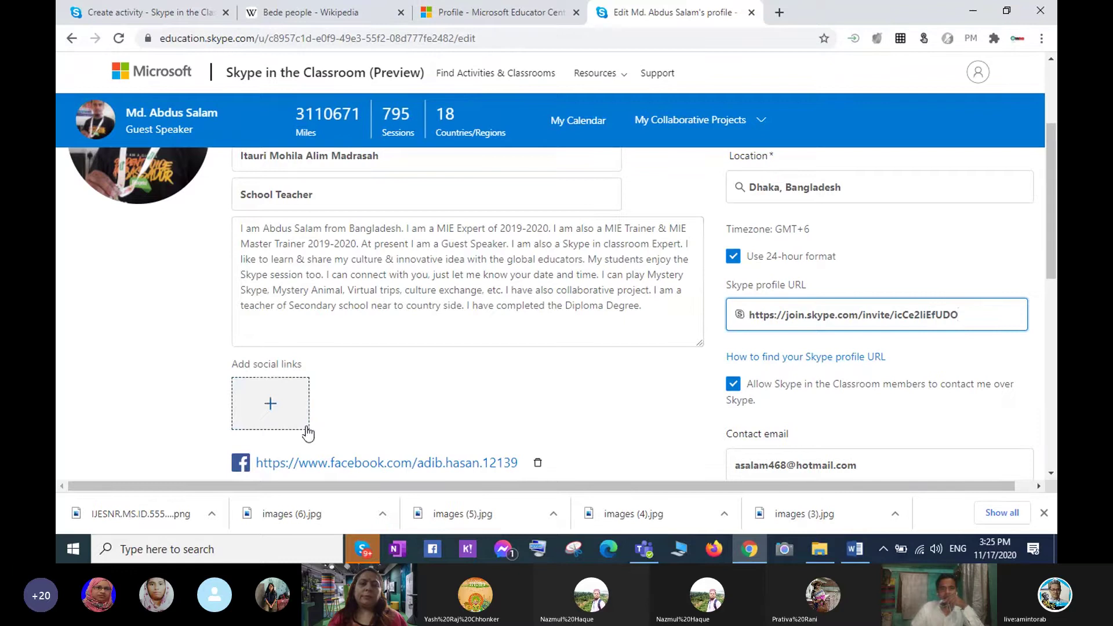
{"action": "scroll", "coordinate": [406, 349], "scroll_direction": "down", "scroll_amount": 5}
{"action": "left_click", "coordinate": [496, 13]}
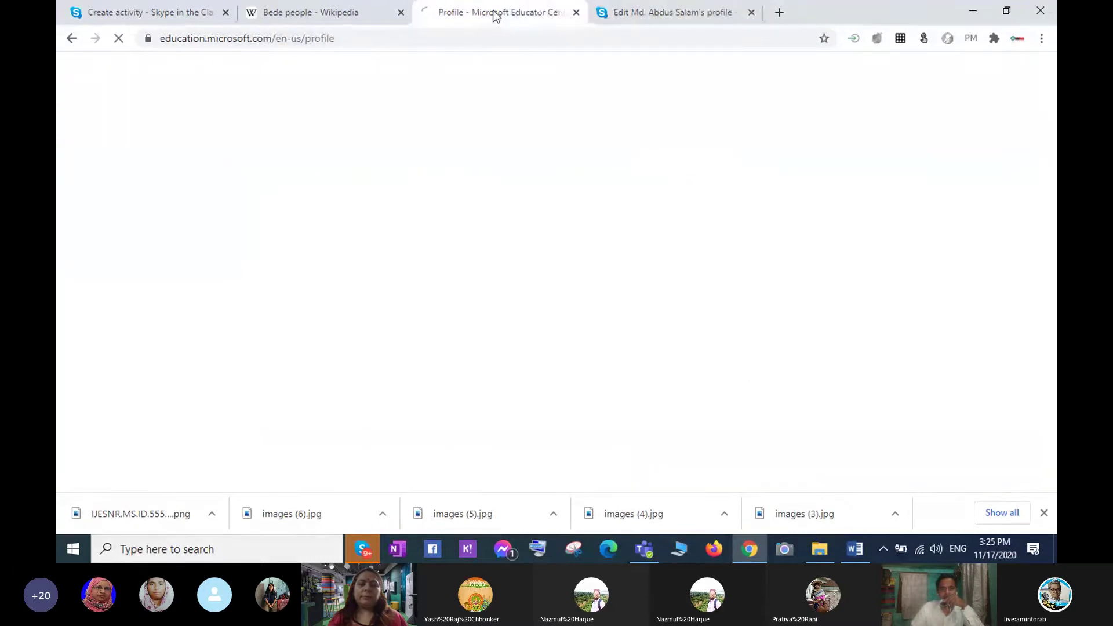
{"action": "left_click", "coordinate": [683, 12]}
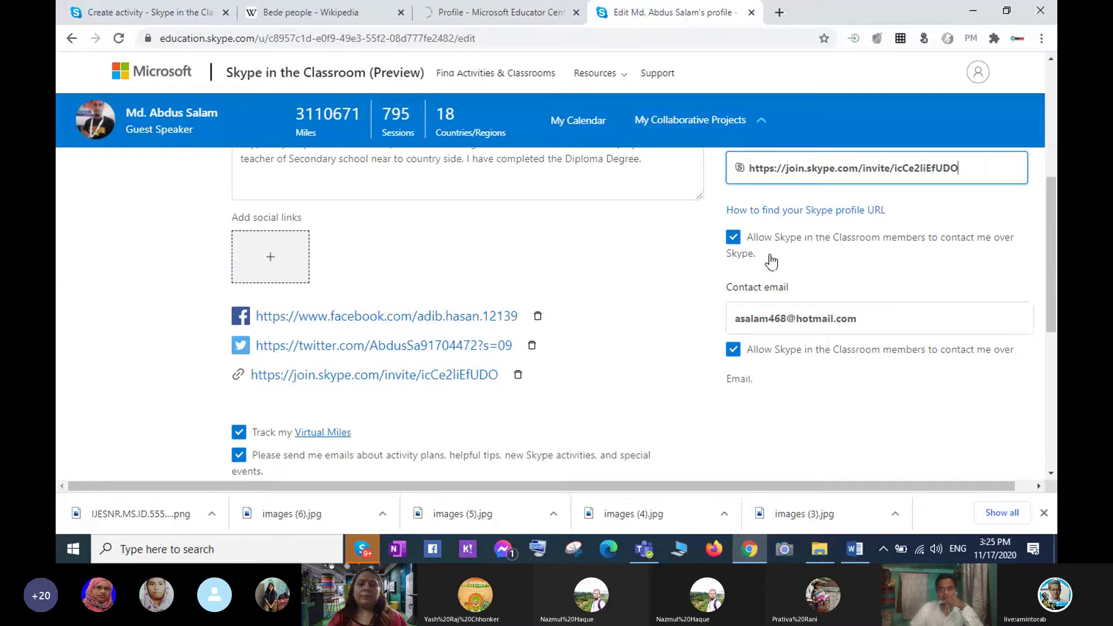
{"action": "scroll", "coordinate": [541, 323], "scroll_direction": "down", "scroll_amount": 5}
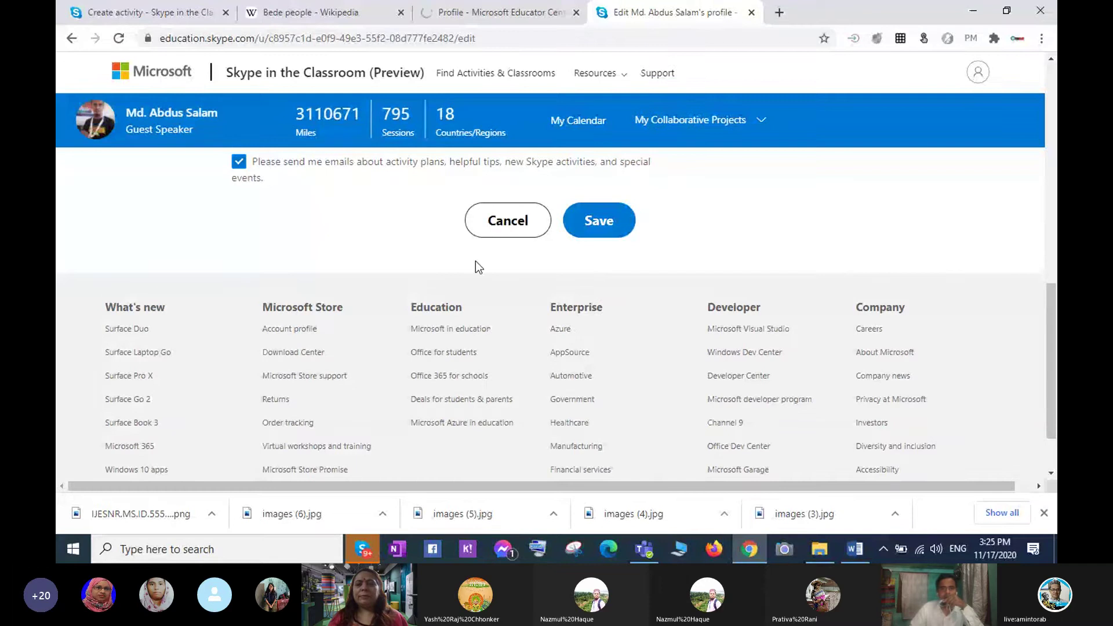
{"action": "scroll", "coordinate": [466, 267], "scroll_direction": "up", "scroll_amount": 4}
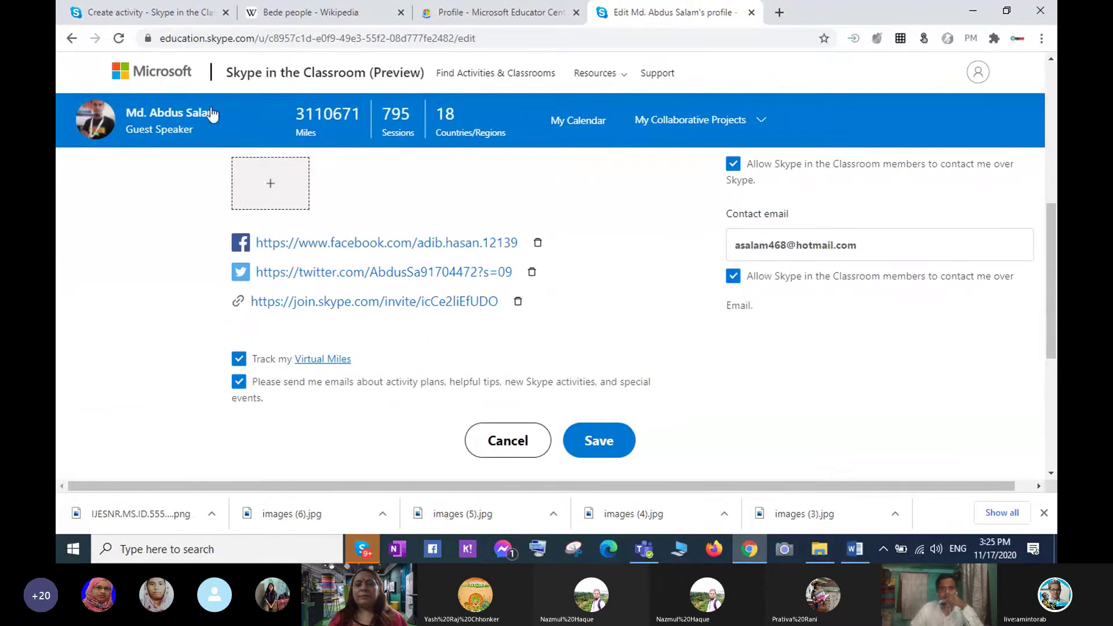
{"action": "left_click", "coordinate": [69, 10]}
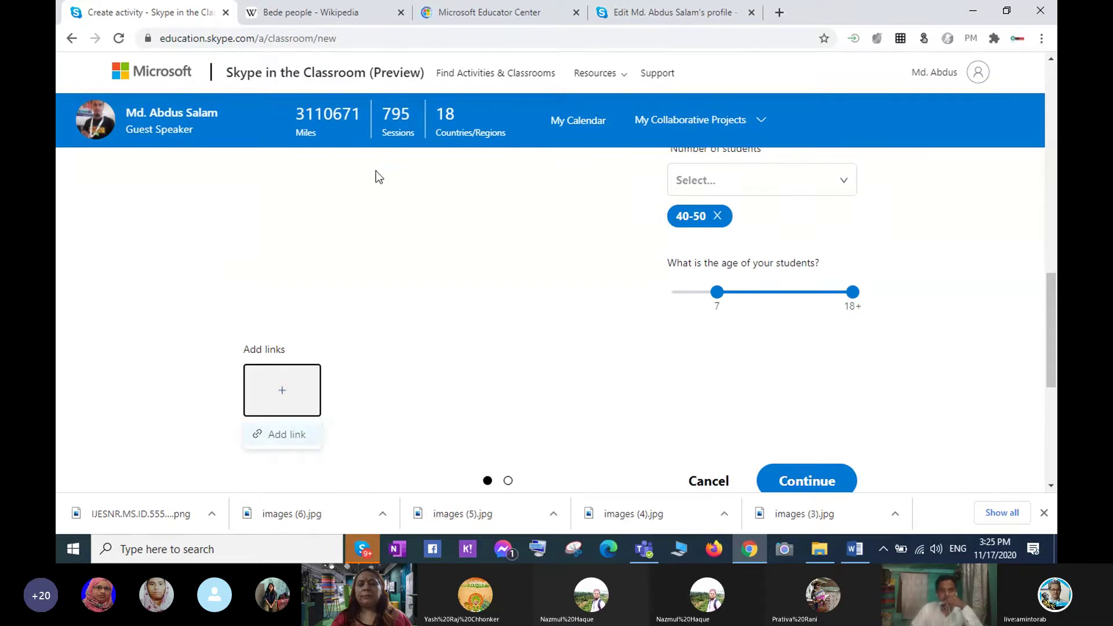
{"action": "left_click", "coordinate": [315, 444]}
{"action": "left_click", "coordinate": [314, 442]}
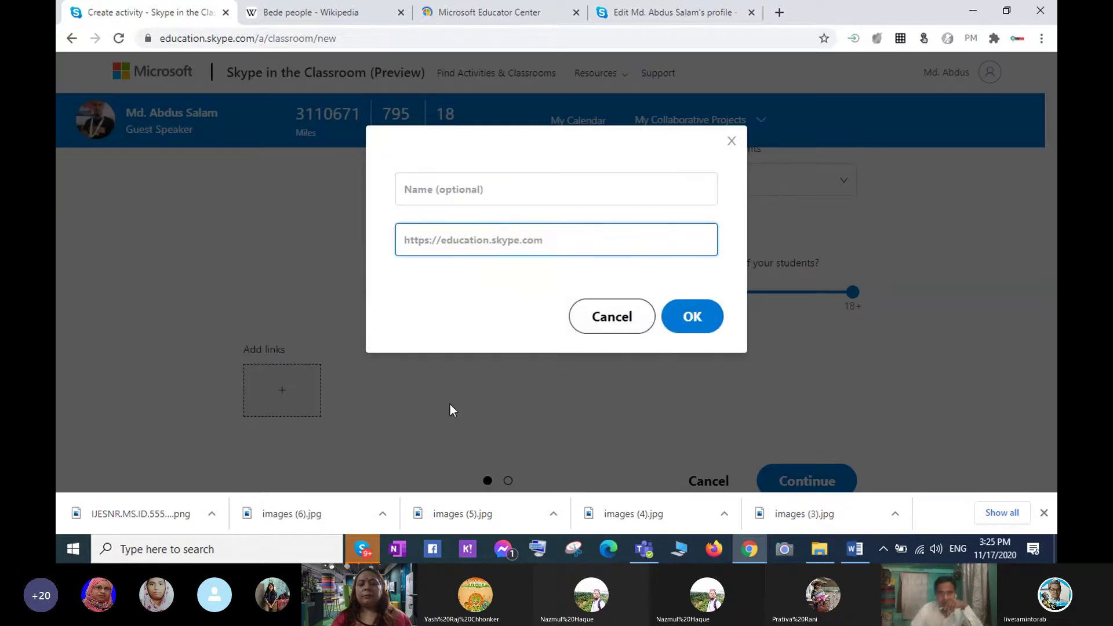
{"action": "right_click", "coordinate": [497, 234]}
{"action": "left_click", "coordinate": [534, 353]}
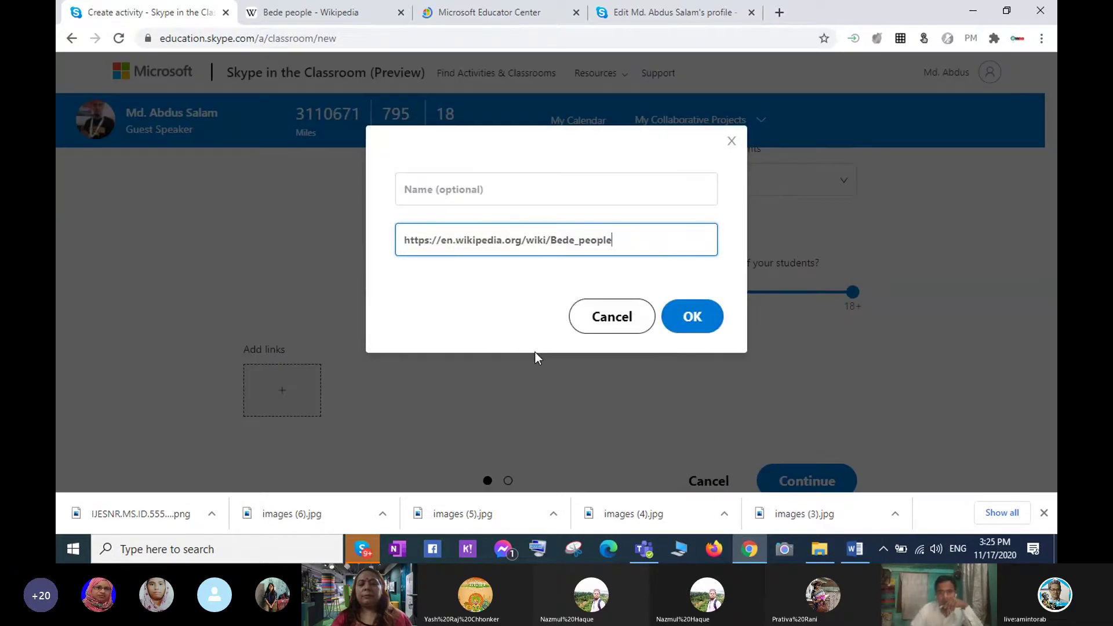
{"action": "left_click", "coordinate": [441, 185]}
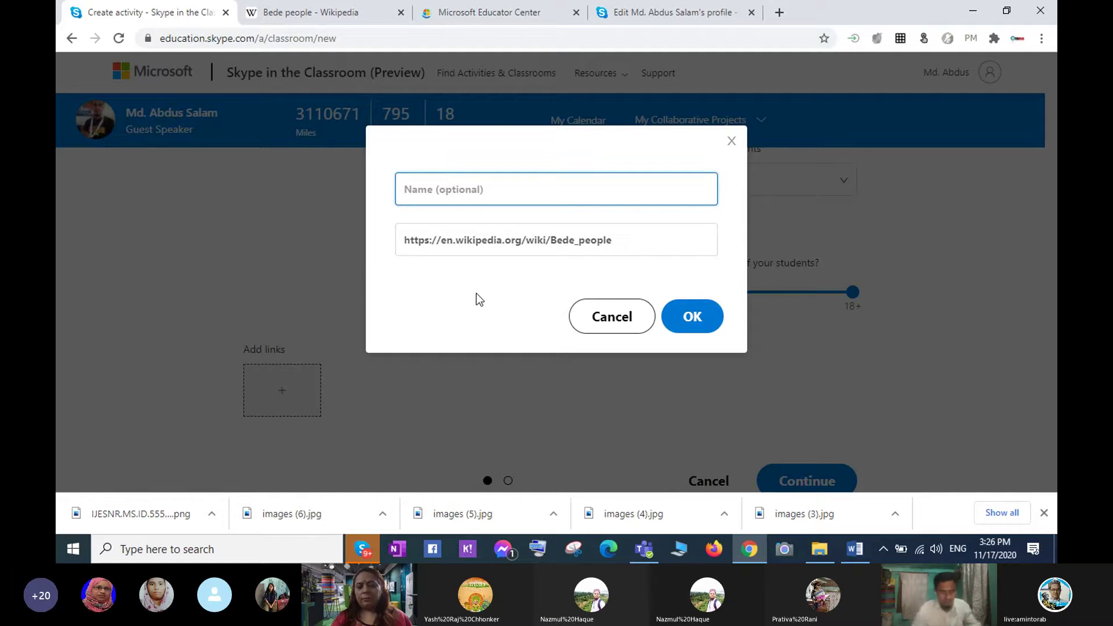
{"action": "type", "text": "R"}
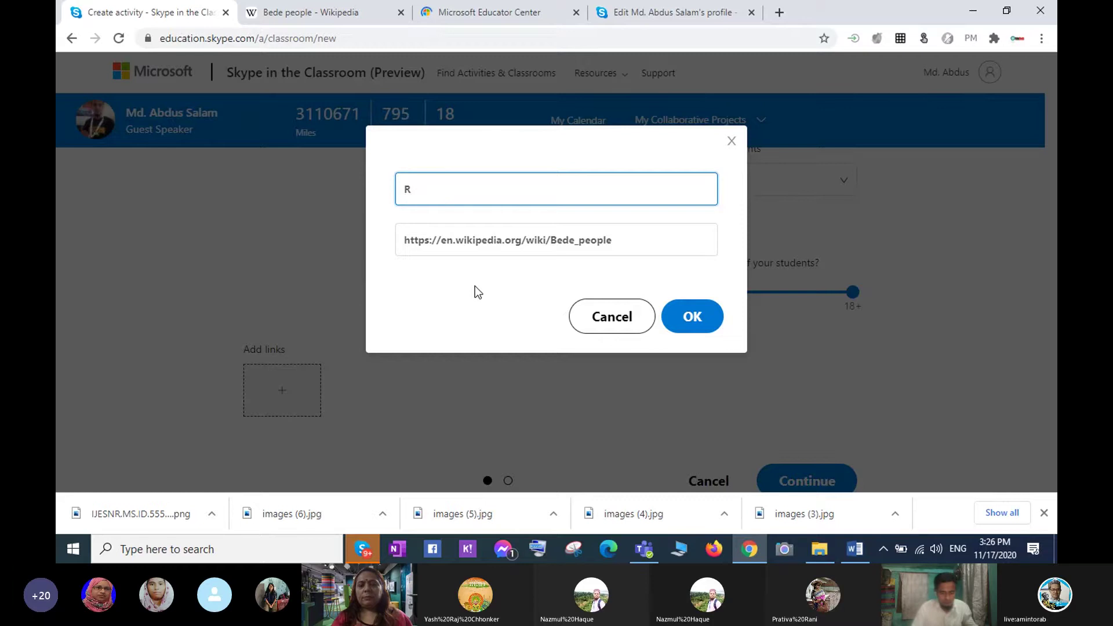
{"action": "type", "text": "iver "}
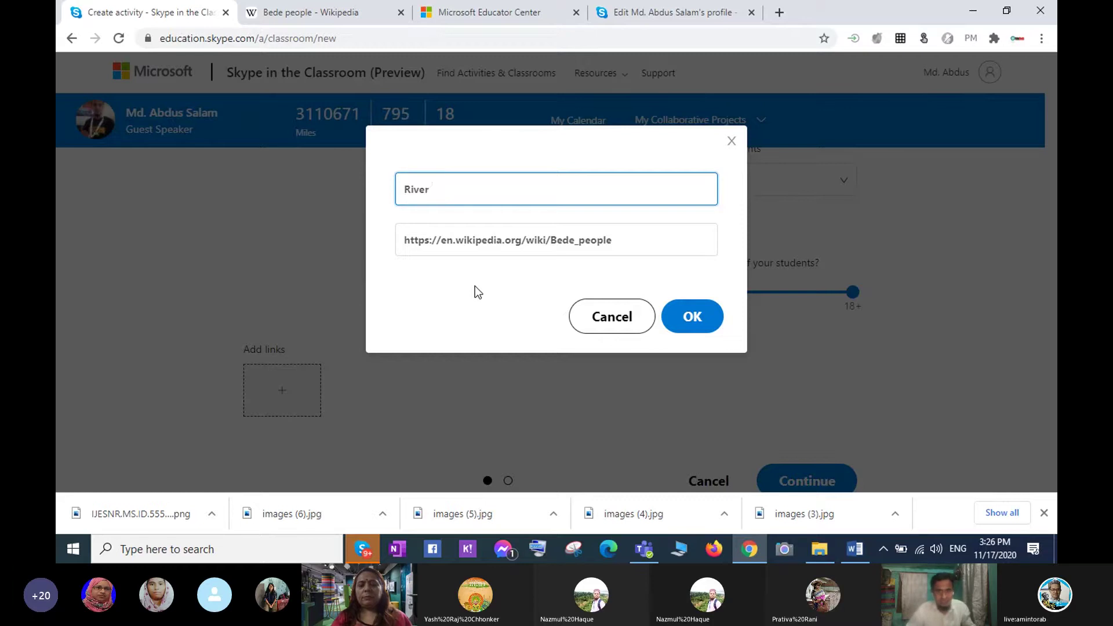
{"action": "type", "text": "Su"}
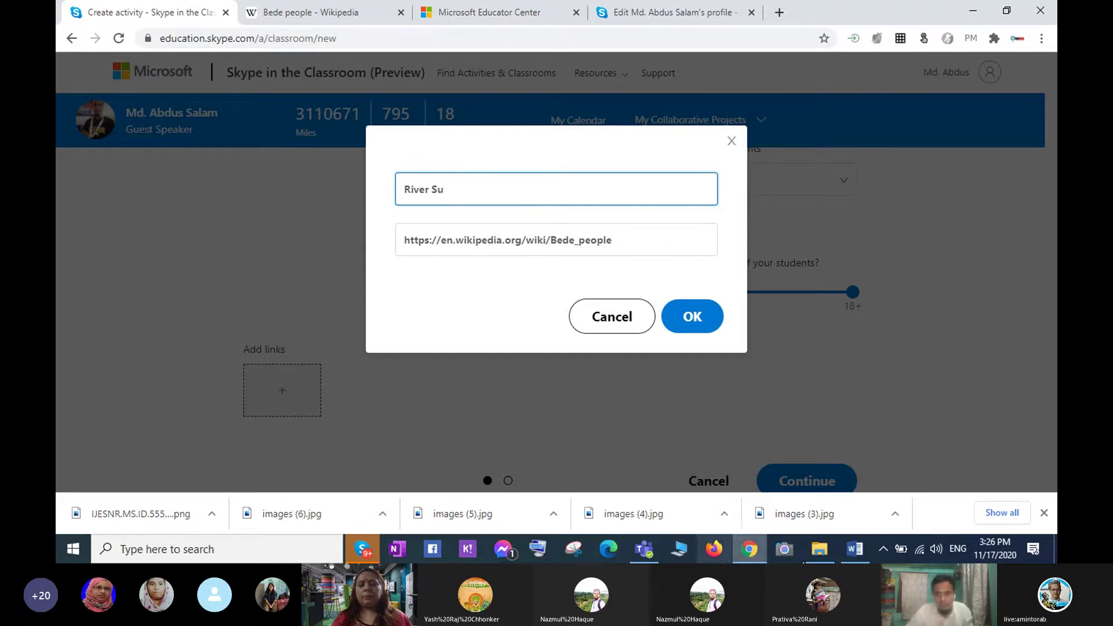
- Switch to Word and copy the word "gypsies" from the opening sentence of the River gypsies description
{"action": "left_click", "coordinate": [850, 555]}
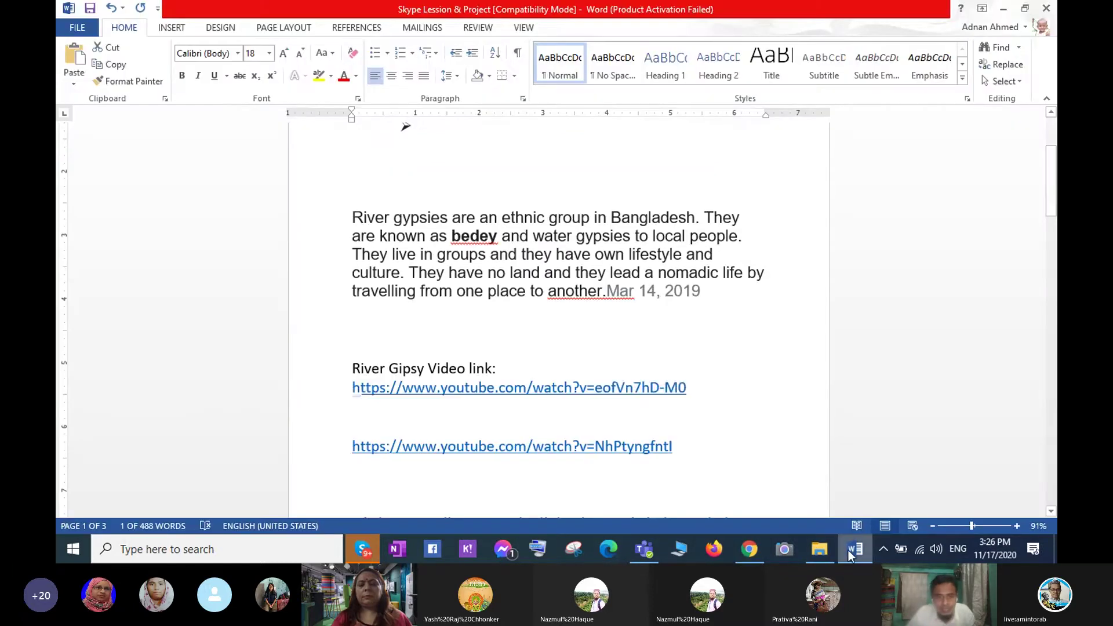
{"action": "left_click", "coordinate": [404, 387]}
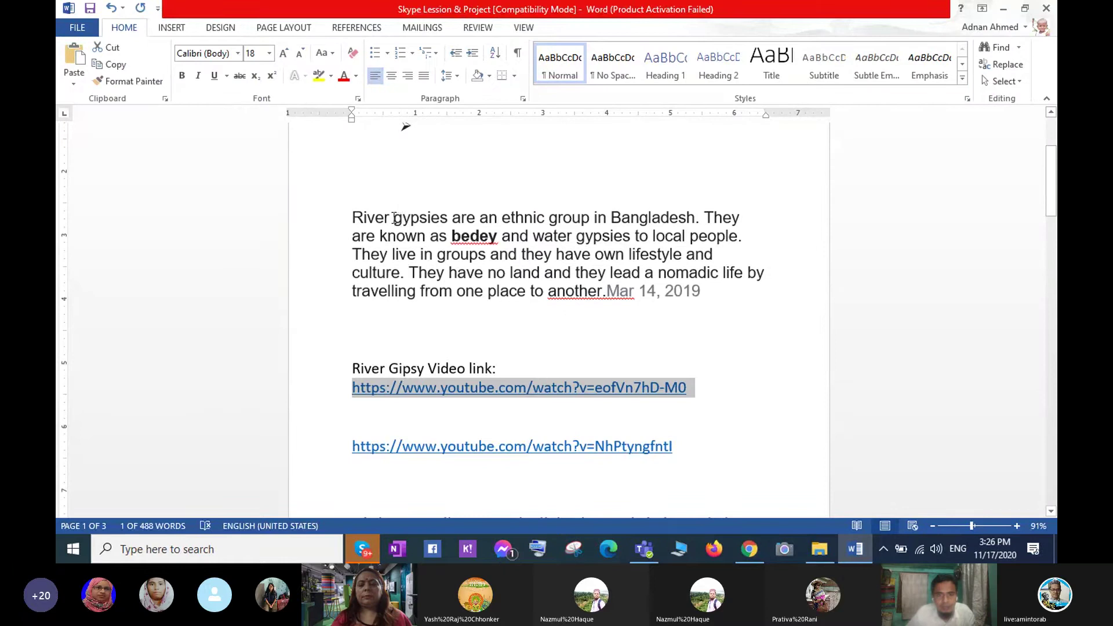
{"action": "left_click_drag", "start_coordinate": [394, 218], "coordinate": [440, 215]}
{"action": "right_click", "coordinate": [423, 227]}
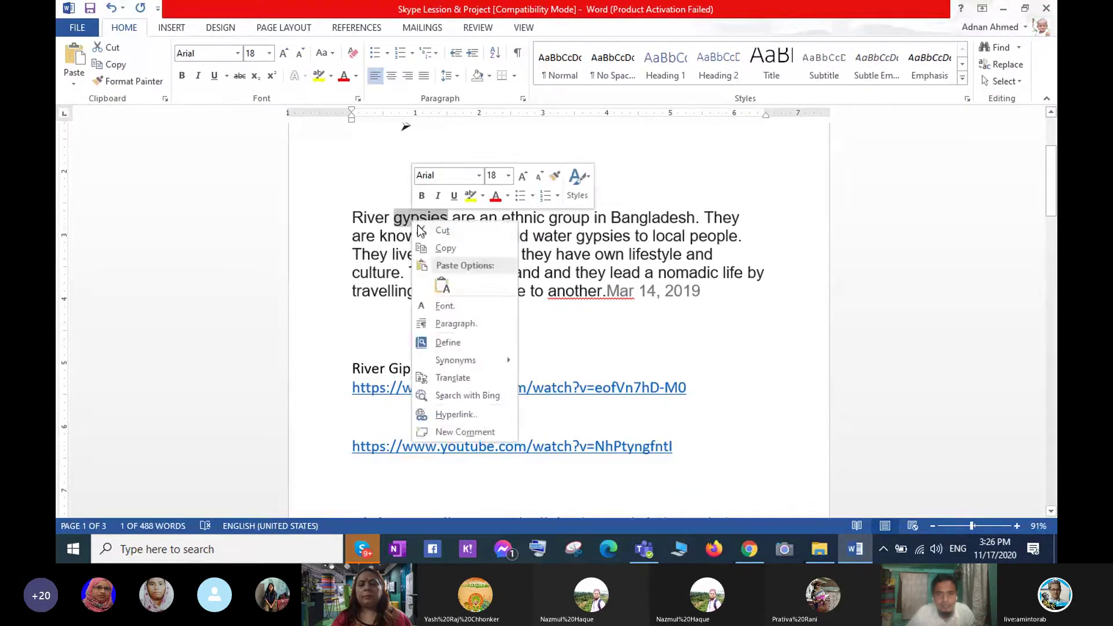
{"action": "left_click", "coordinate": [763, 533]}
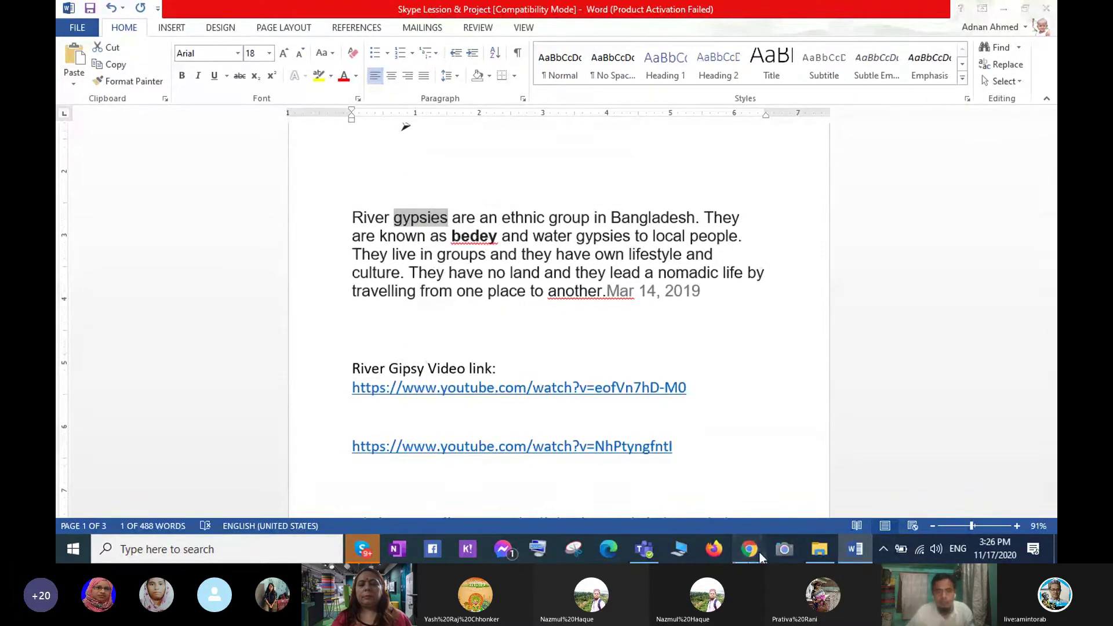
- Return to Chrome, paste the copied word to complete the link name as "River gypsies in Bangladesh", and add the link to the activity
{"action": "left_click", "coordinate": [760, 551]}
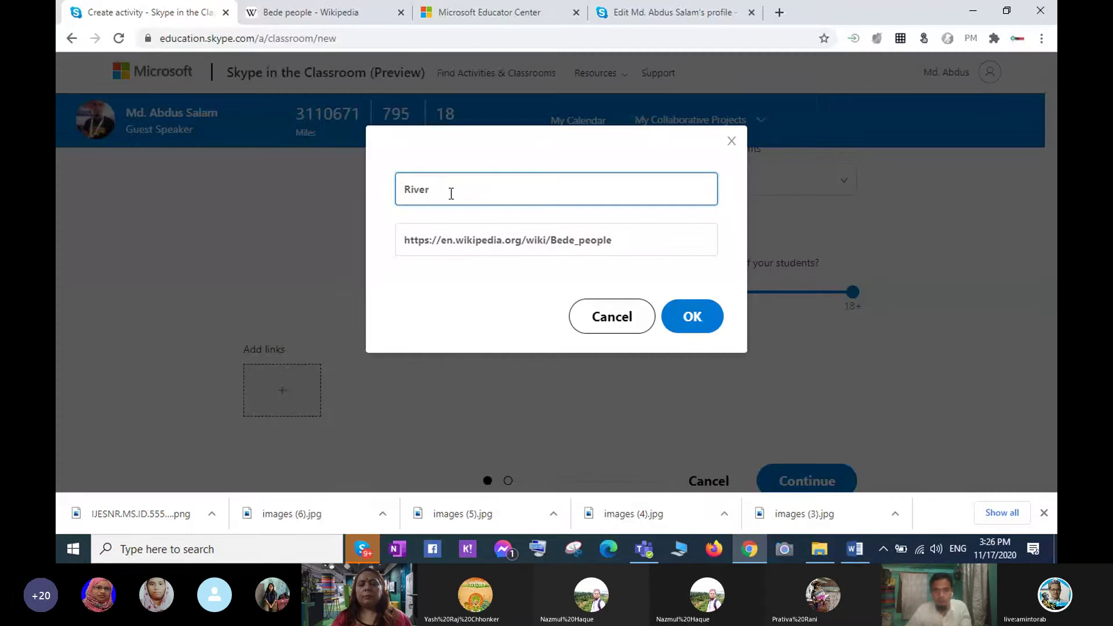
{"action": "right_click", "coordinate": [451, 193]}
{"action": "left_click", "coordinate": [486, 308]}
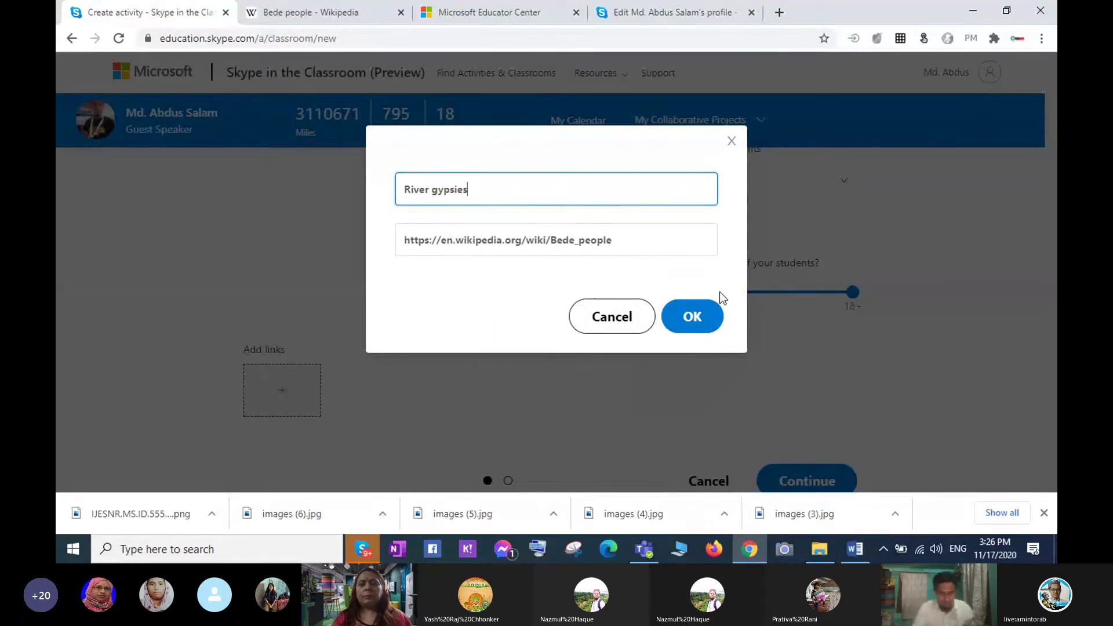
{"action": "type", "text": "in Bang"}
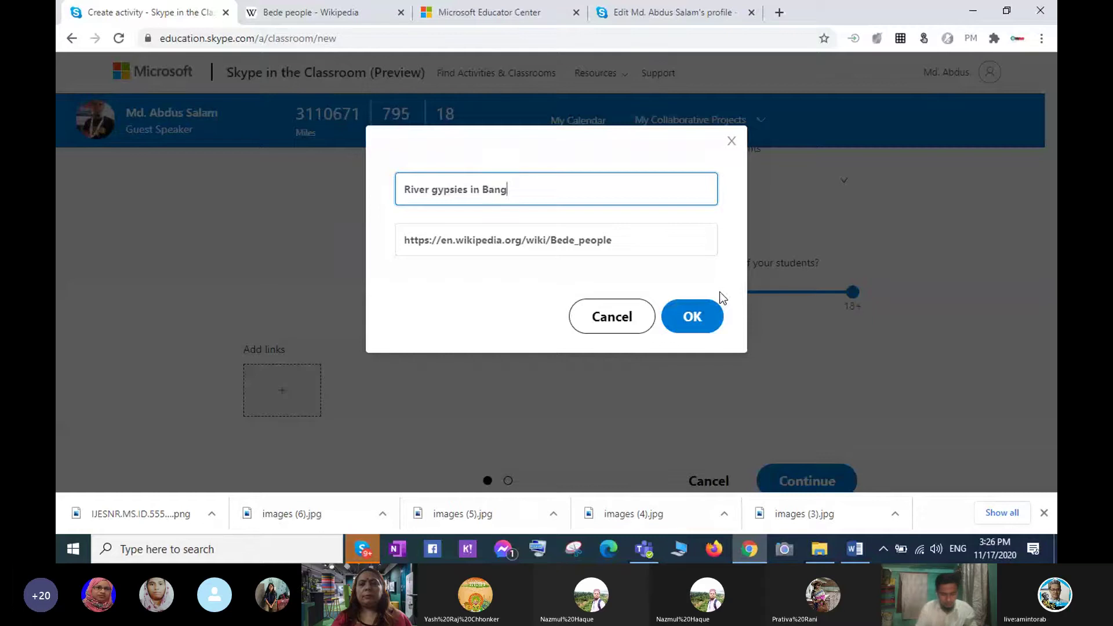
{"action": "type", "text": "ladesh"}
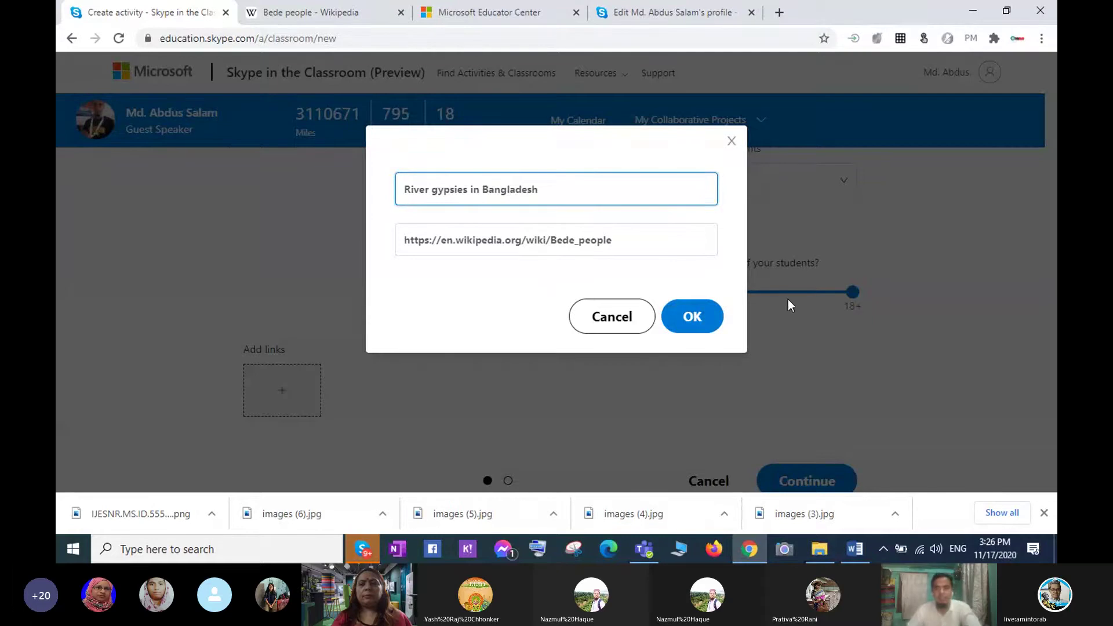
{"action": "left_click", "coordinate": [695, 329]}
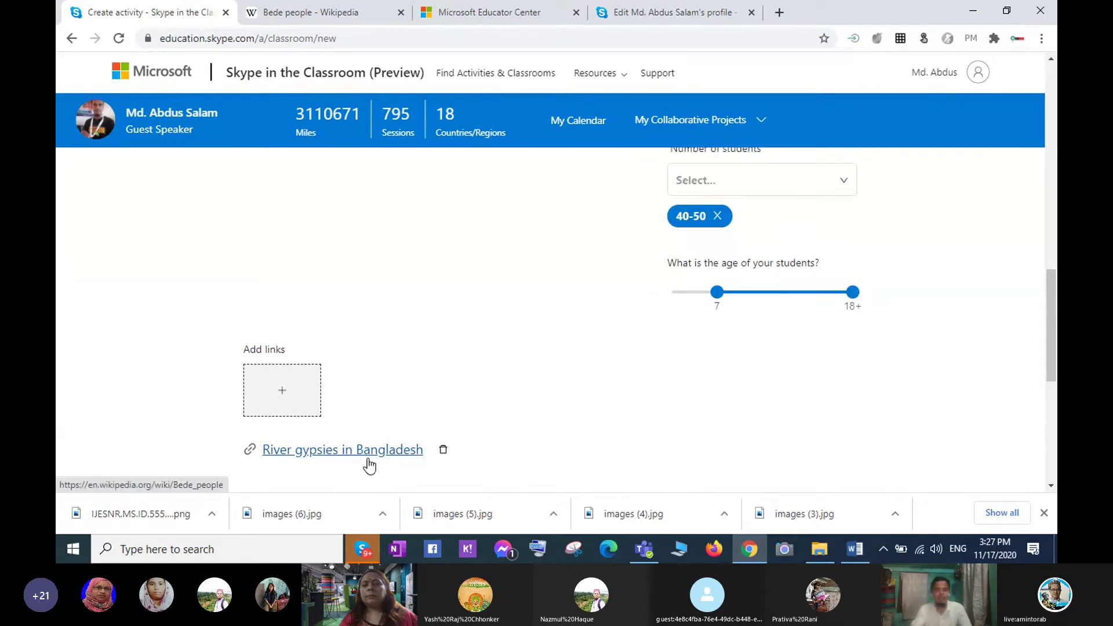
{"action": "scroll", "coordinate": [356, 365], "scroll_direction": "up", "scroll_amount": 5}
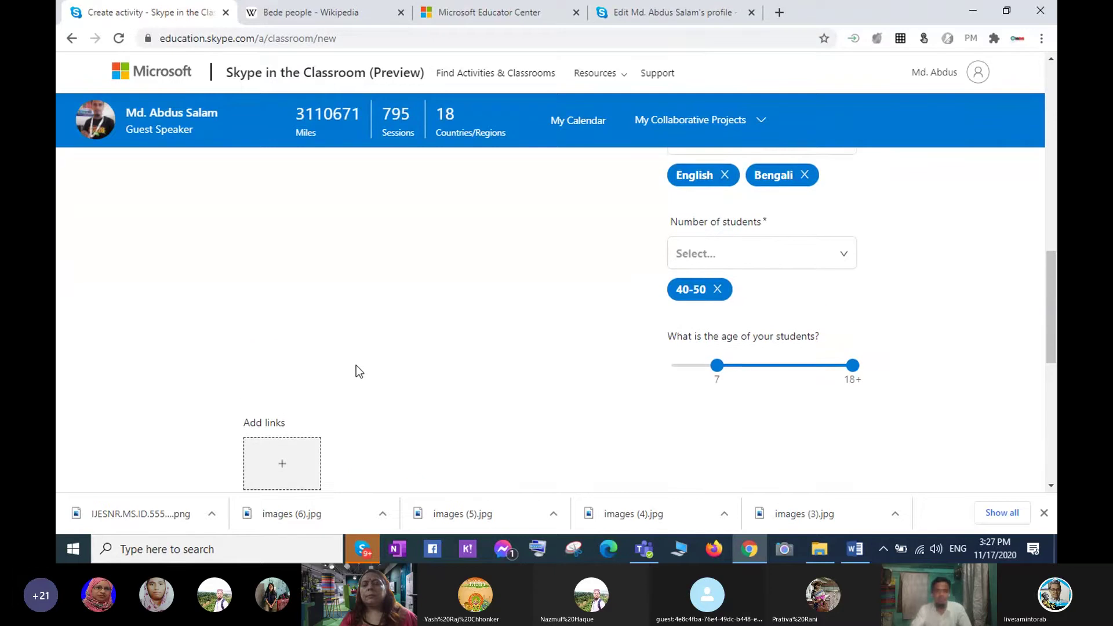
{"action": "scroll", "coordinate": [356, 383], "scroll_direction": "up", "scroll_amount": 6}
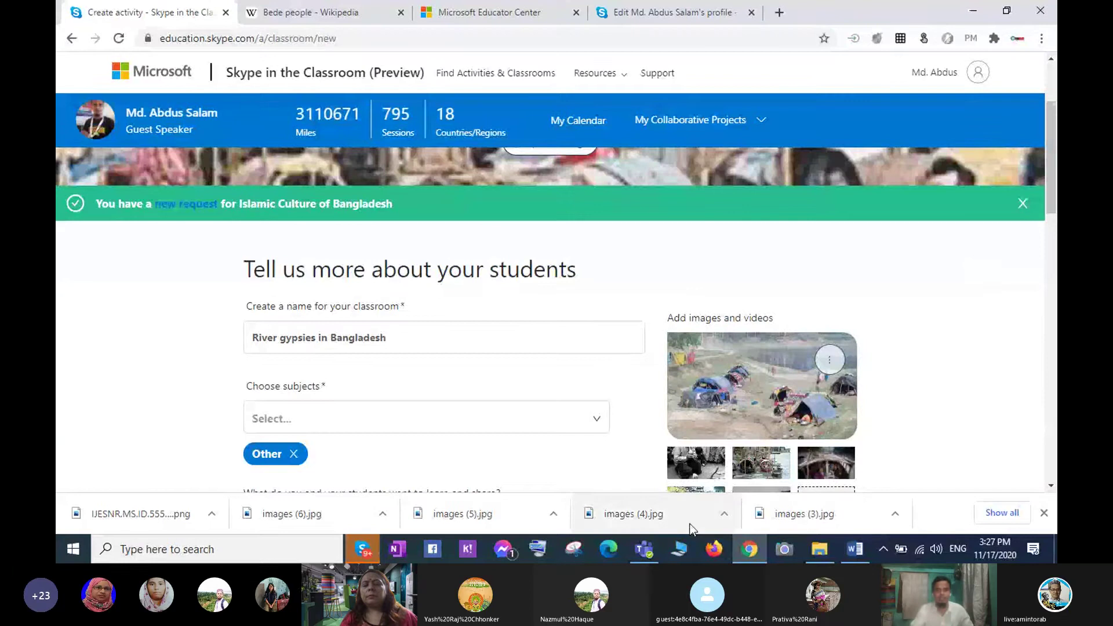
- Review the completed activity form down to the added River gypsies link, and continue to the classroom availability page
{"action": "scroll", "coordinate": [540, 392], "scroll_direction": "down", "scroll_amount": 3}
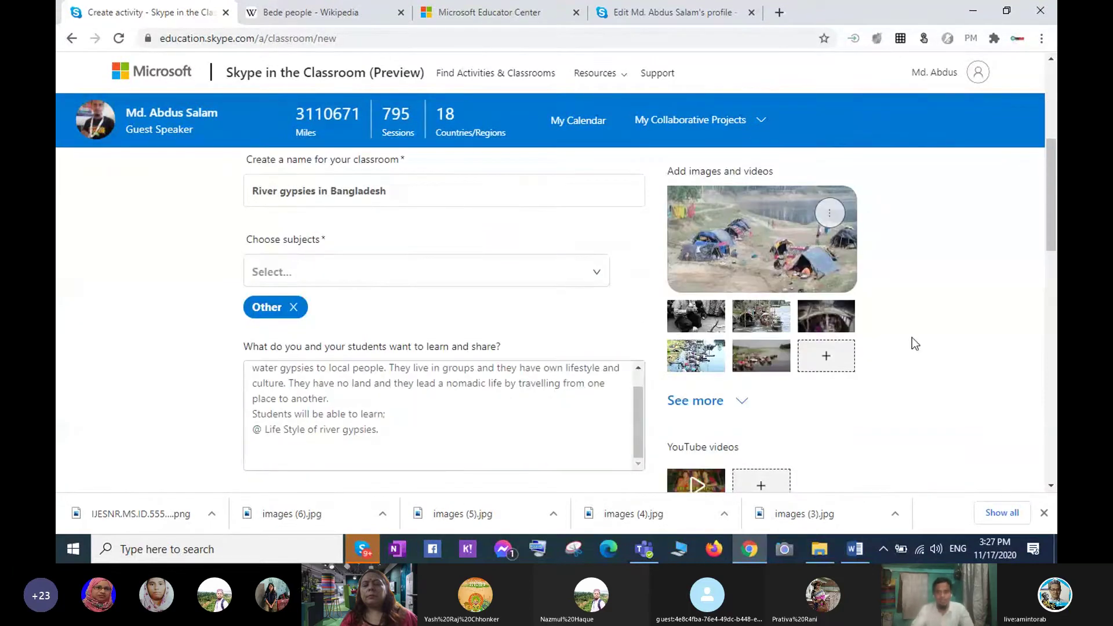
{"action": "scroll", "coordinate": [910, 342], "scroll_direction": "down", "scroll_amount": 6}
{"action": "scroll", "coordinate": [611, 383], "scroll_direction": "down", "scroll_amount": 5}
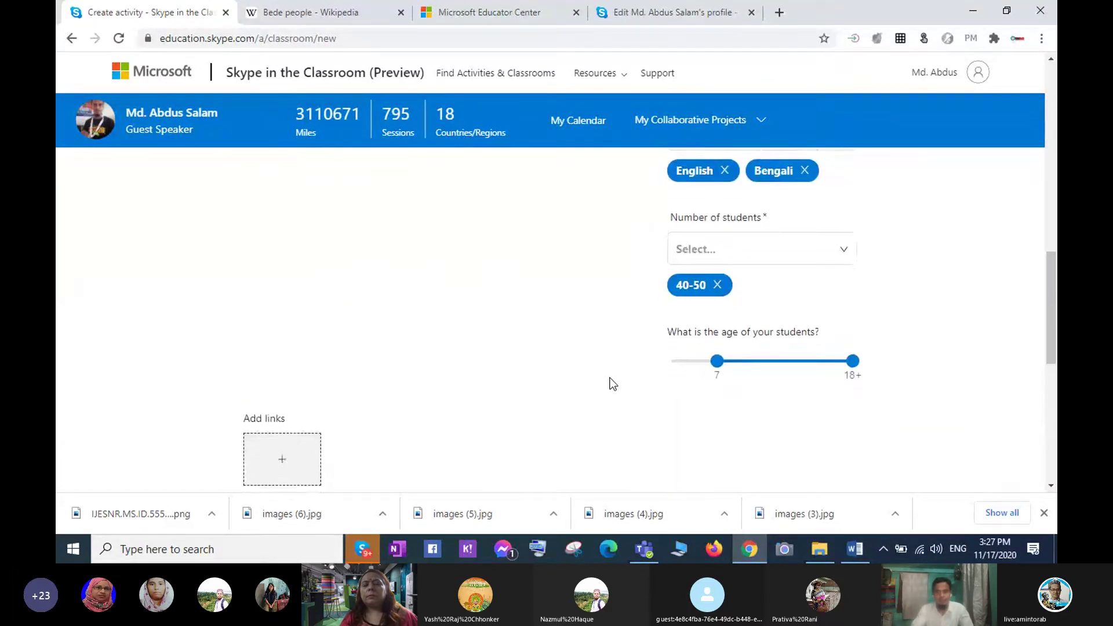
{"action": "scroll", "coordinate": [677, 355], "scroll_direction": "up", "scroll_amount": 1}
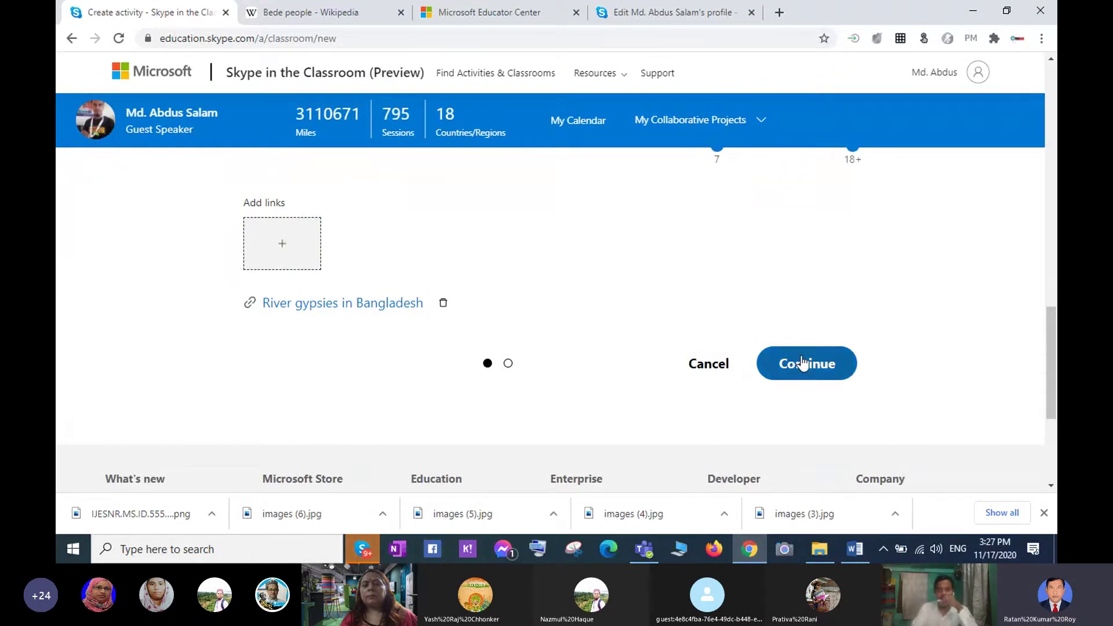
{"action": "left_click", "coordinate": [362, 551]}
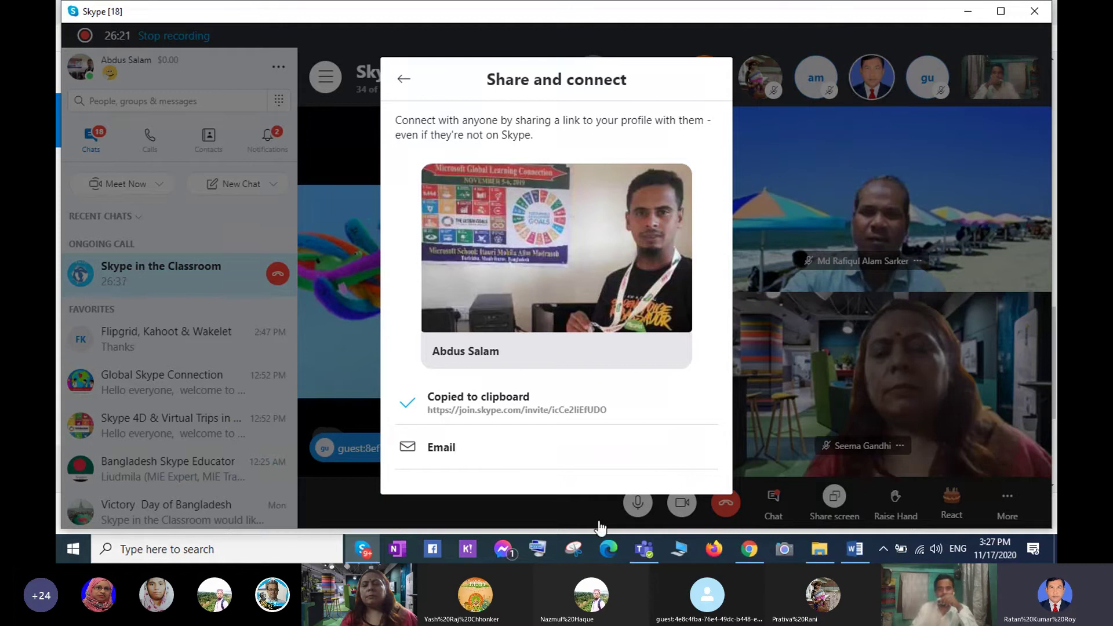
{"action": "left_click", "coordinate": [739, 547]}
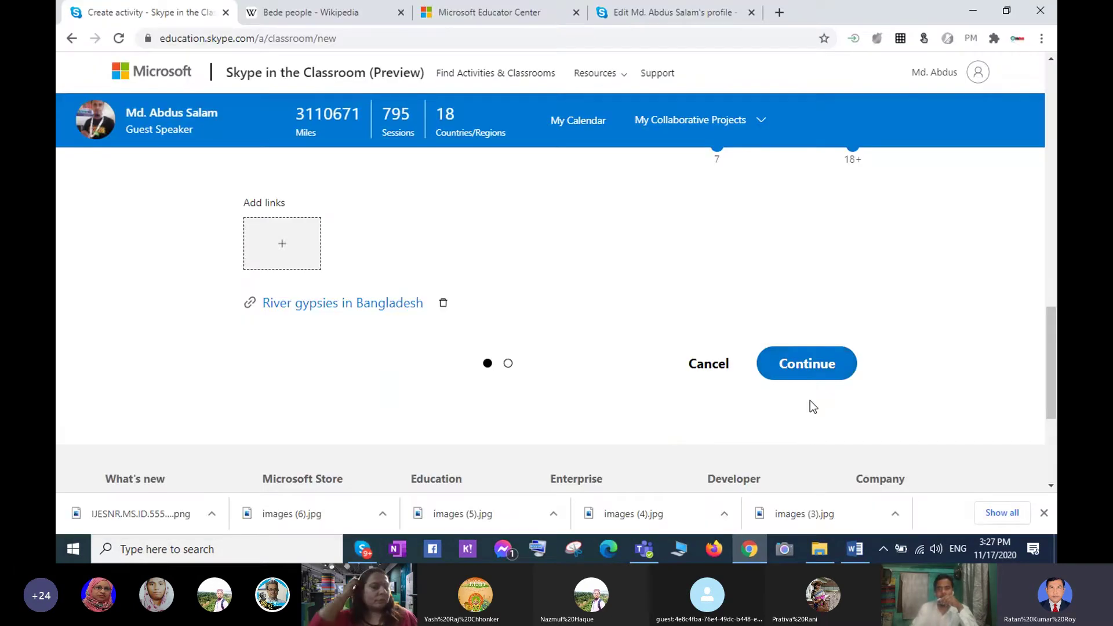
{"action": "left_click", "coordinate": [810, 364]}
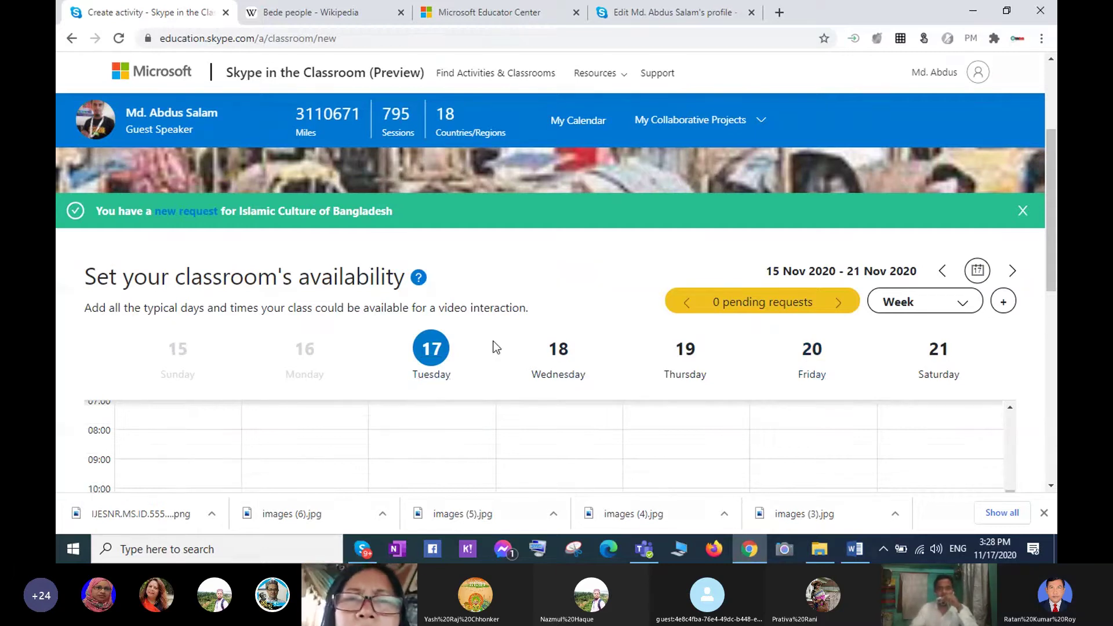
- Switch to Skype, look through the ongoing call's participant list for open microphones, and close the list
{"action": "mouse_move", "coordinate": [365, 552]}
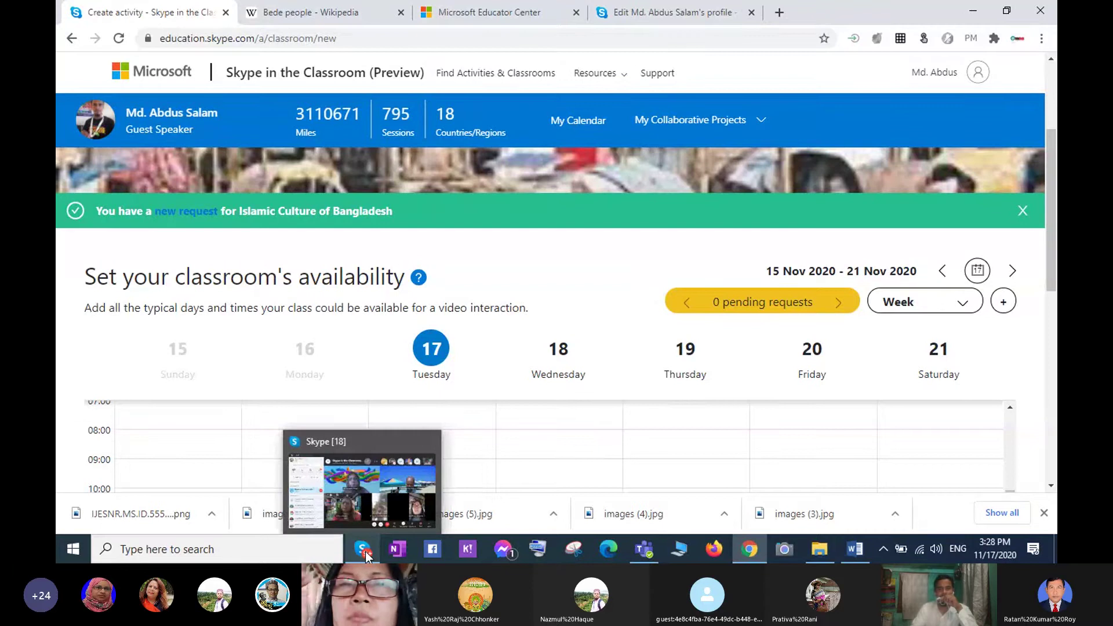
{"action": "left_click", "coordinate": [365, 552]}
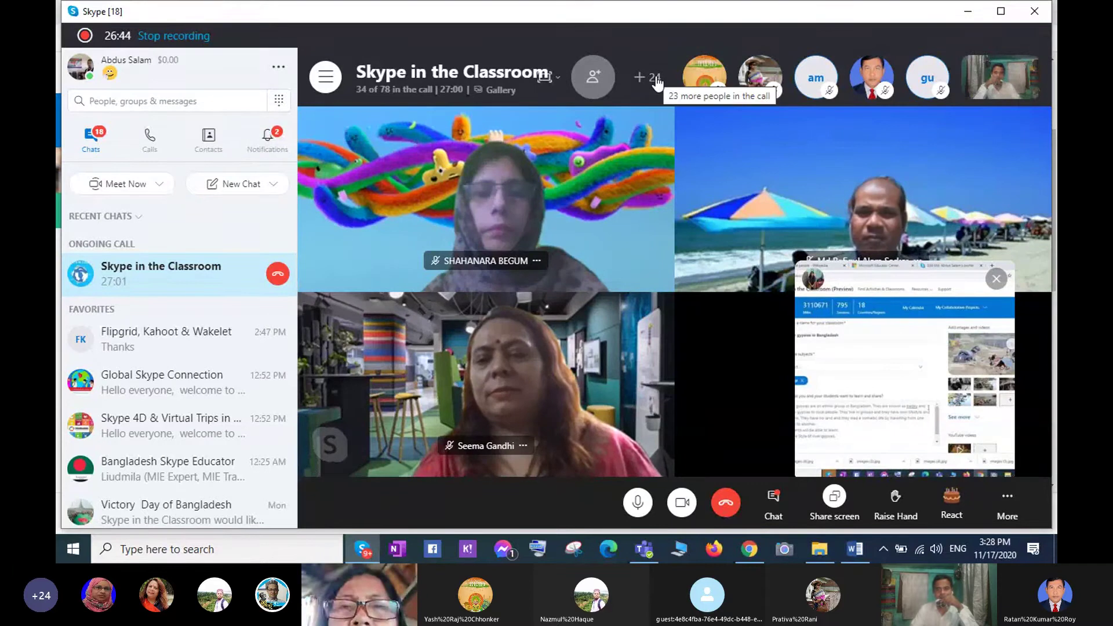
{"action": "left_click", "coordinate": [653, 78]}
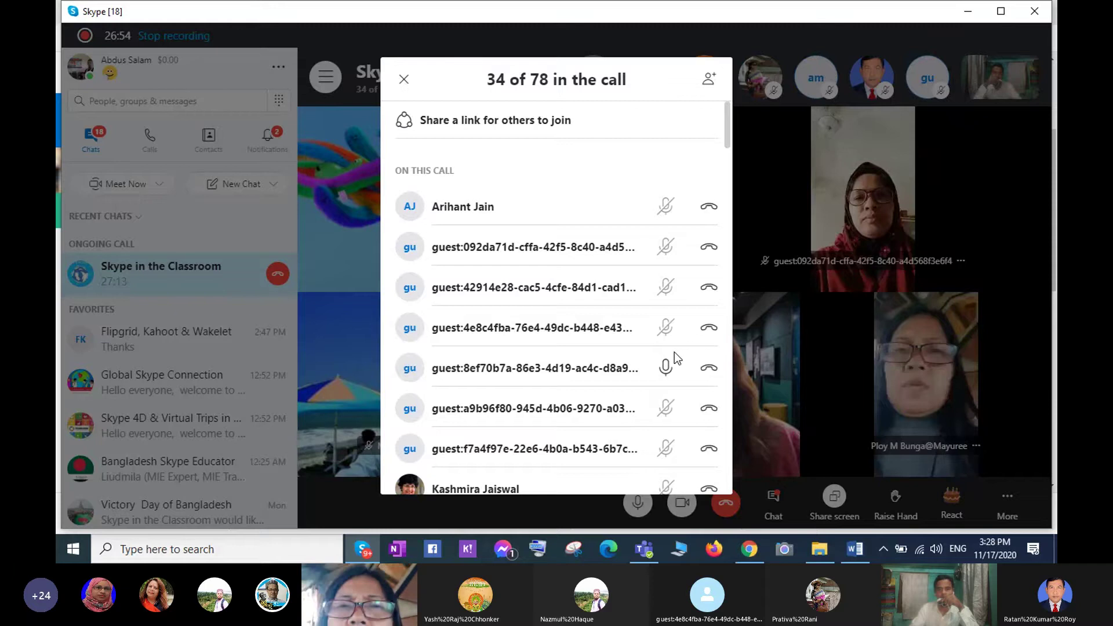
{"action": "scroll", "coordinate": [693, 338], "scroll_direction": "down", "scroll_amount": 2}
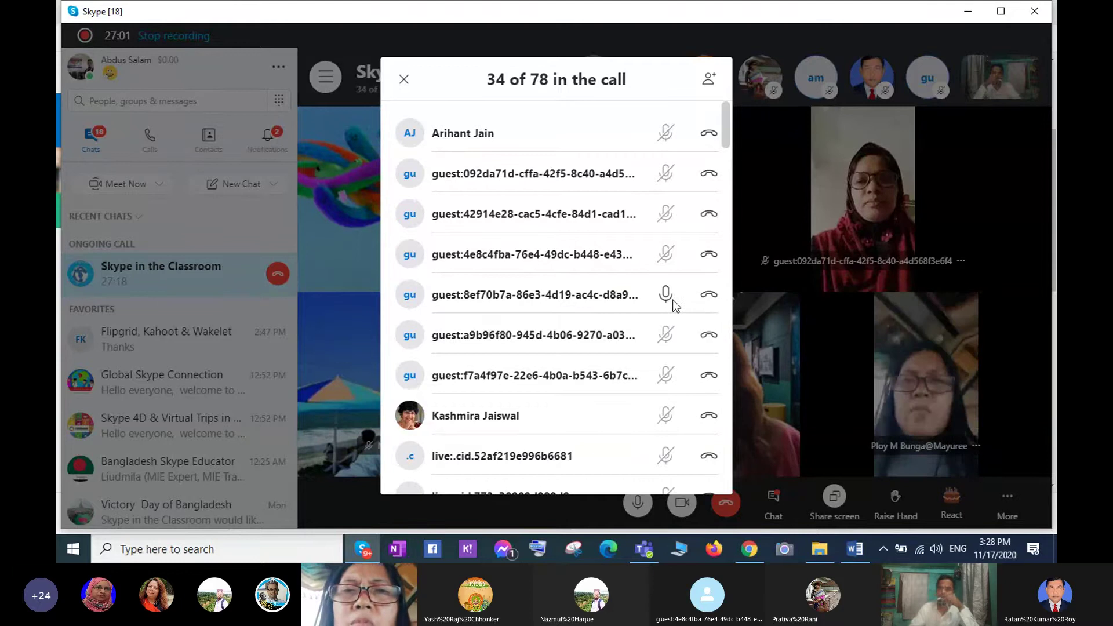
{"action": "scroll", "coordinate": [725, 152], "scroll_direction": "up", "scroll_amount": 2}
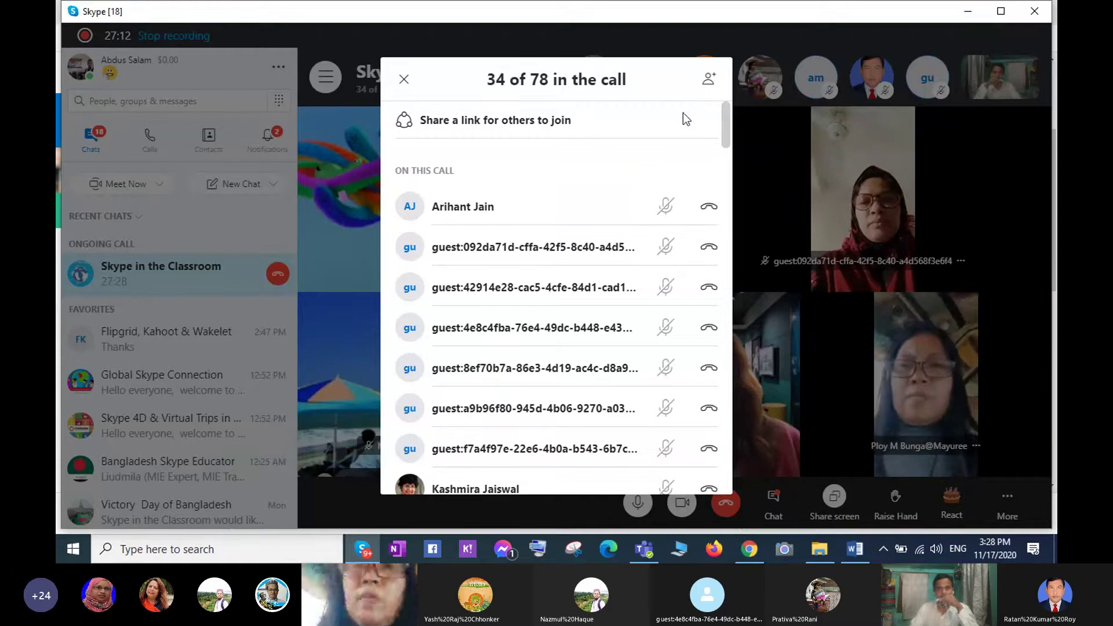
{"action": "scroll", "coordinate": [691, 192], "scroll_direction": "down", "scroll_amount": 2}
{"action": "scroll", "coordinate": [683, 238], "scroll_direction": "down", "scroll_amount": 6}
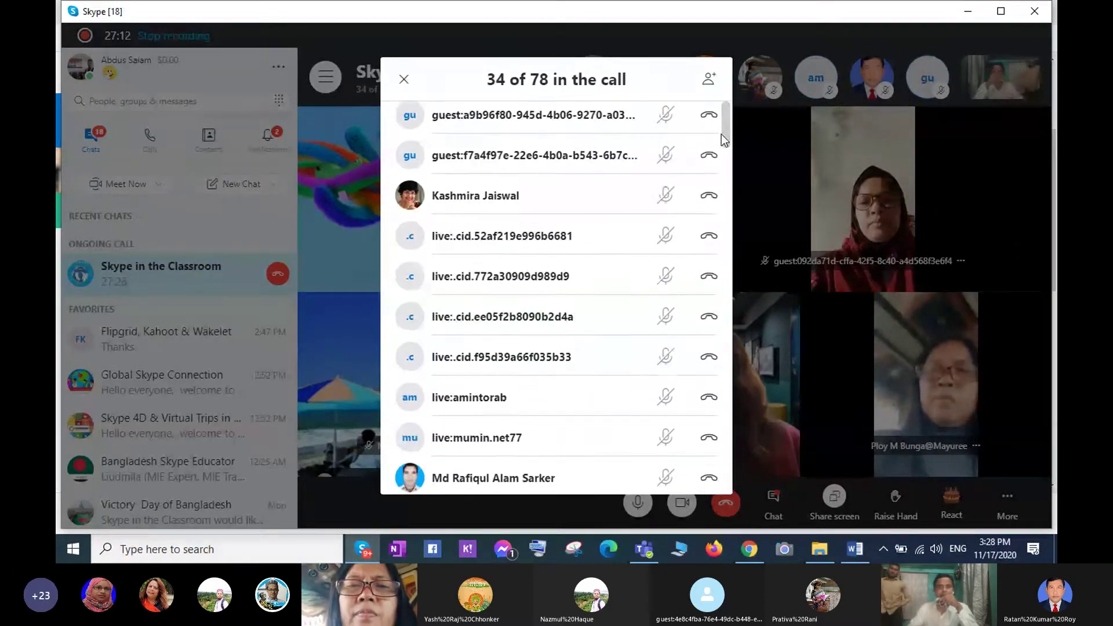
{"action": "scroll", "coordinate": [721, 134], "scroll_direction": "down", "scroll_amount": 15}
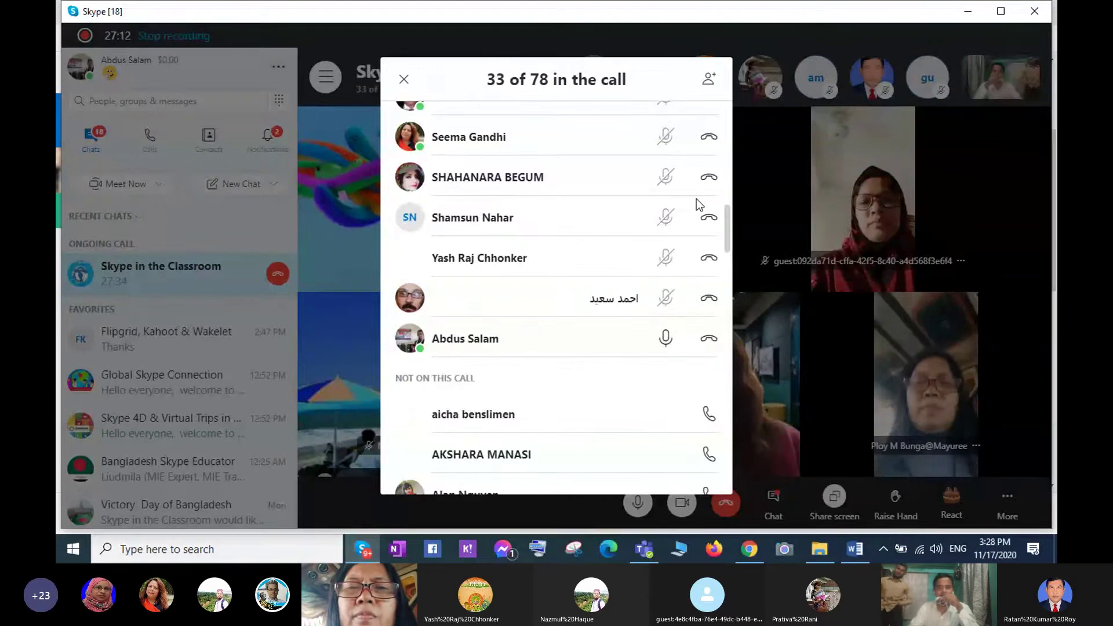
{"action": "scroll", "coordinate": [649, 281], "scroll_direction": "down", "scroll_amount": 2}
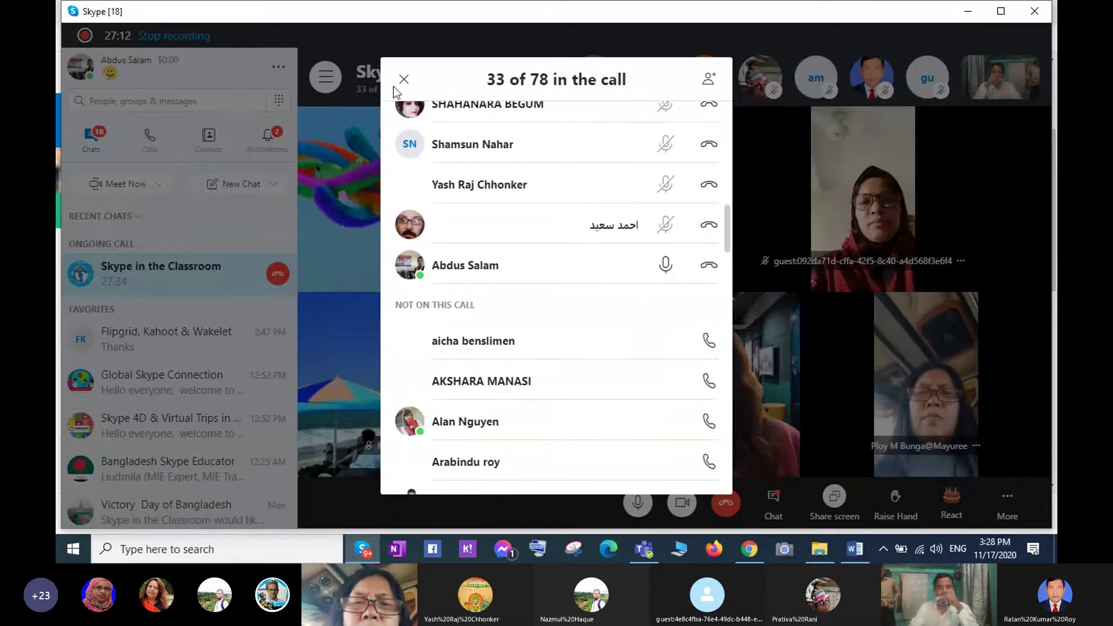
{"action": "scroll", "coordinate": [404, 87], "scroll_direction": "down", "scroll_amount": 2}
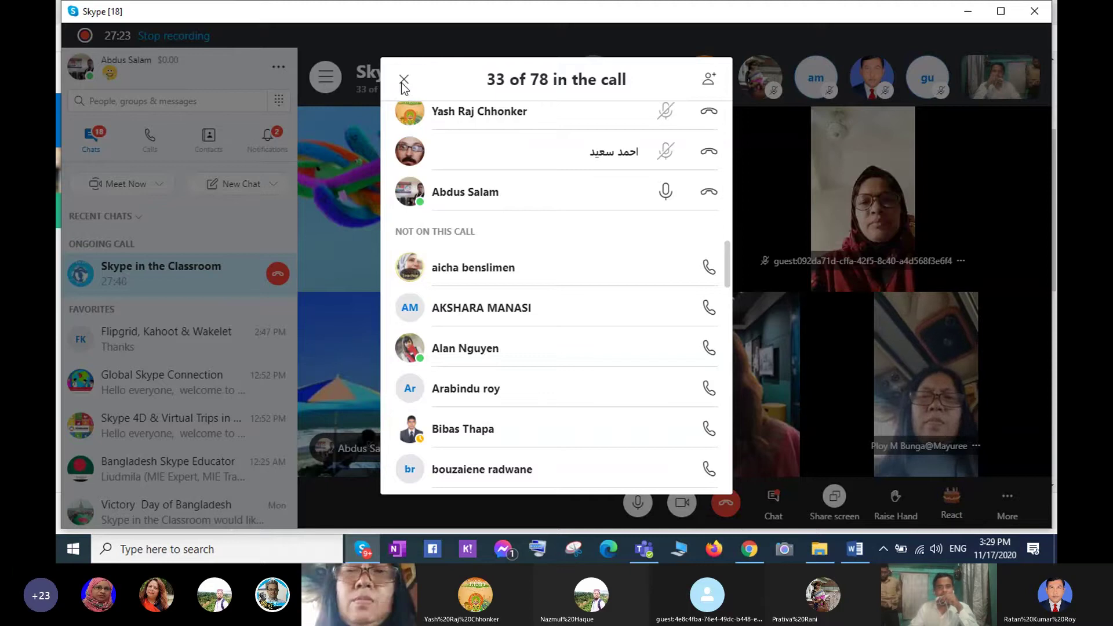
{"action": "scroll", "coordinate": [404, 87], "scroll_direction": "down", "scroll_amount": 2}
{"action": "left_click", "coordinate": [404, 79]}
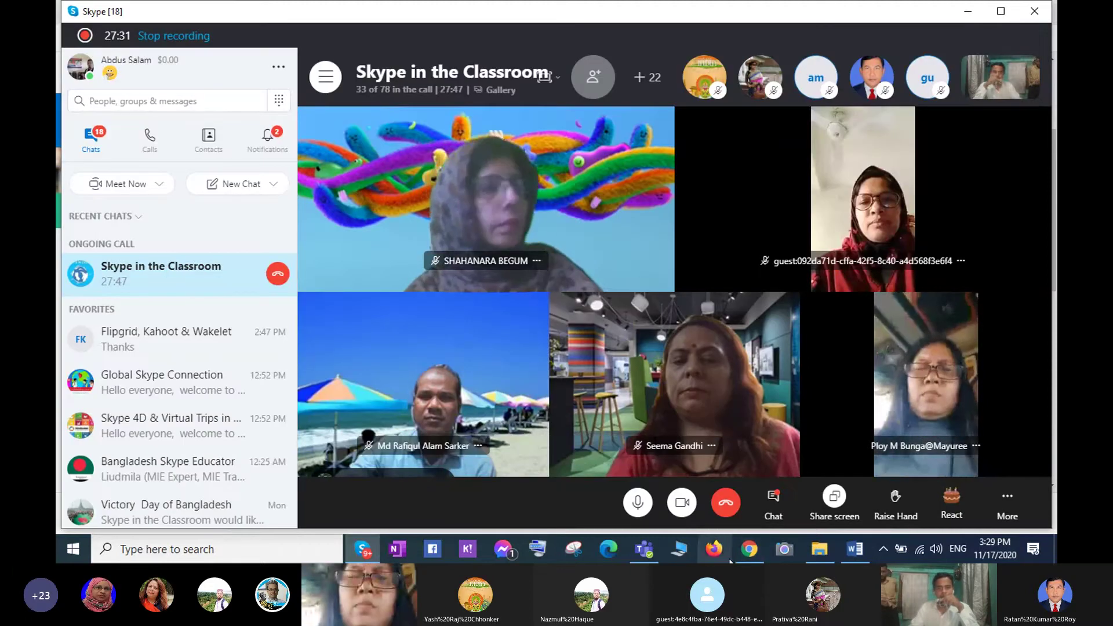
{"action": "mouse_move", "coordinate": [745, 552]}
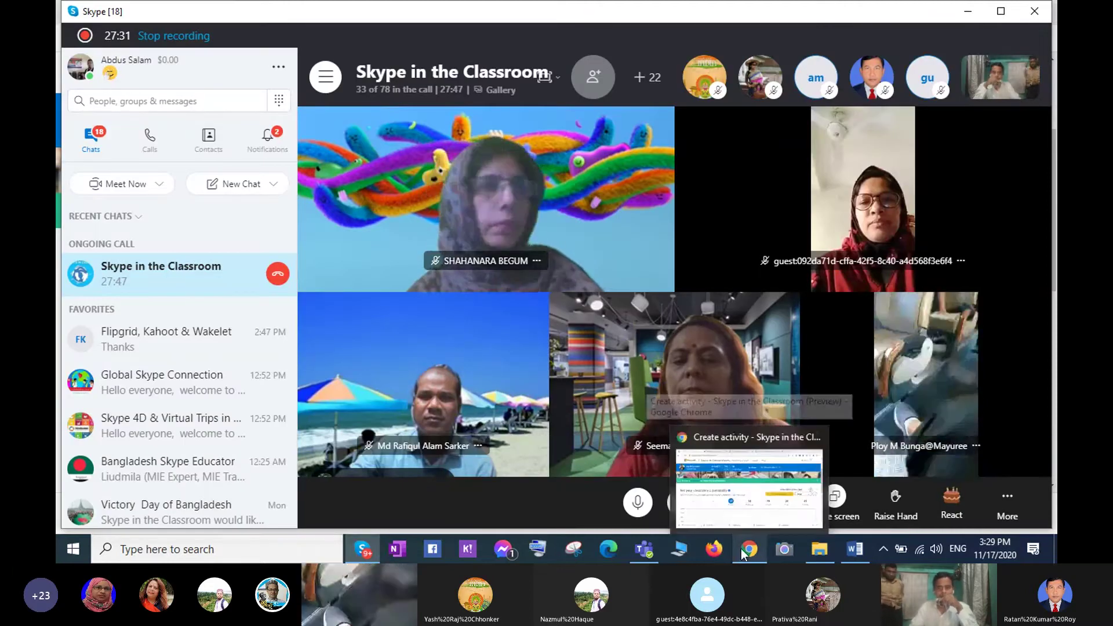